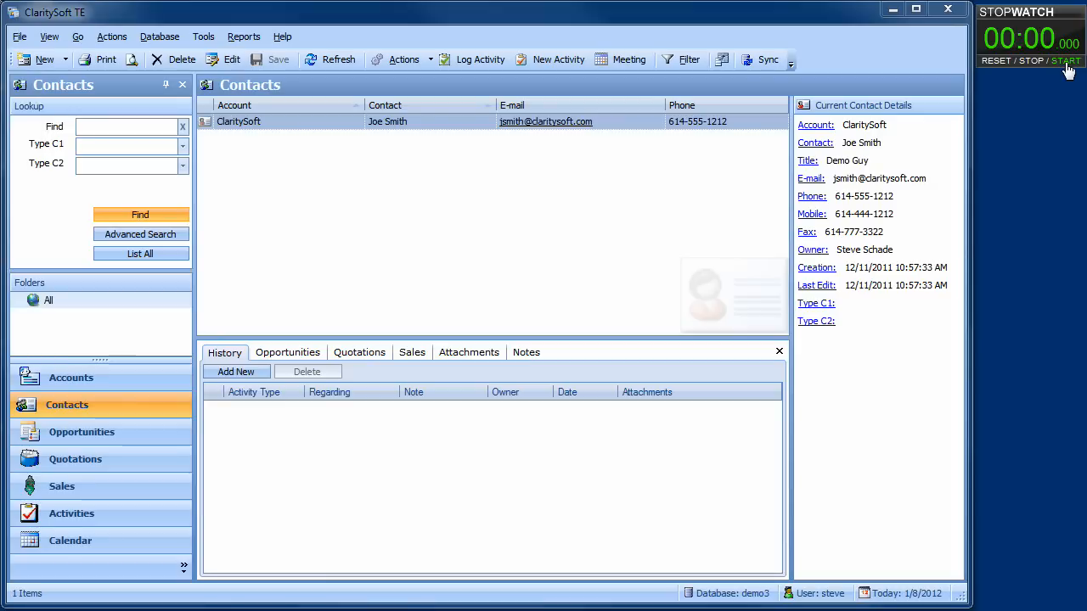
# Open the program's Customize settings from the Tools menu.
pyautogui.click(1067, 63)
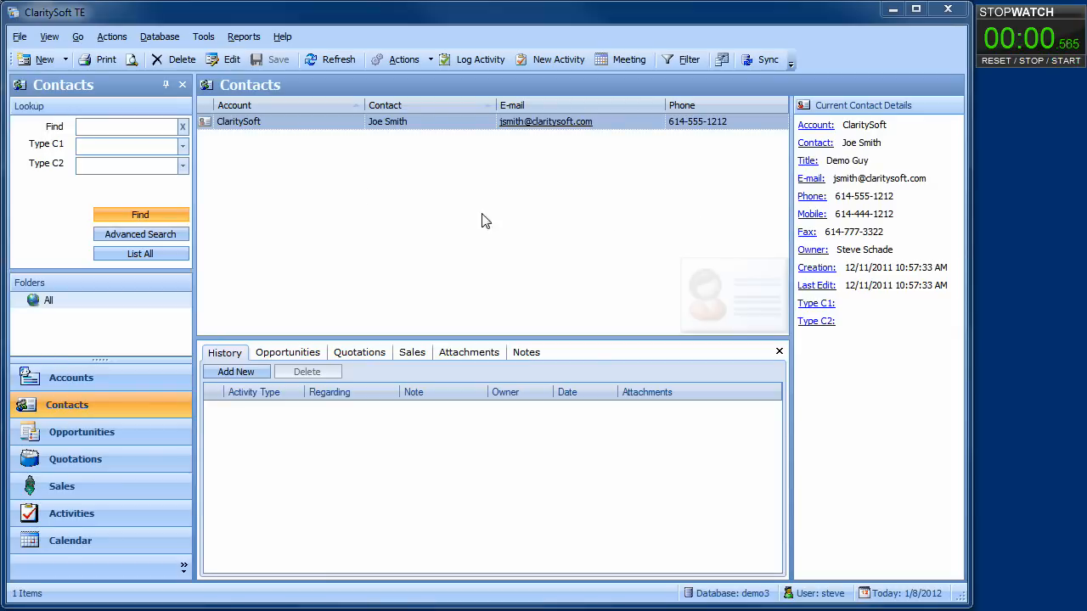
pyautogui.click(204, 38)
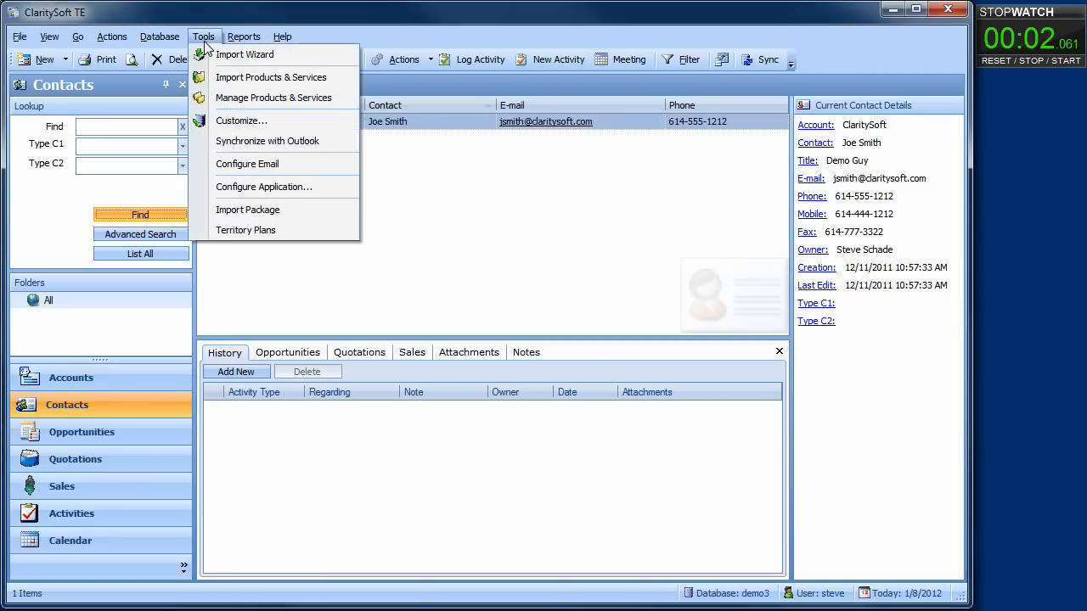
pyautogui.click(229, 121)
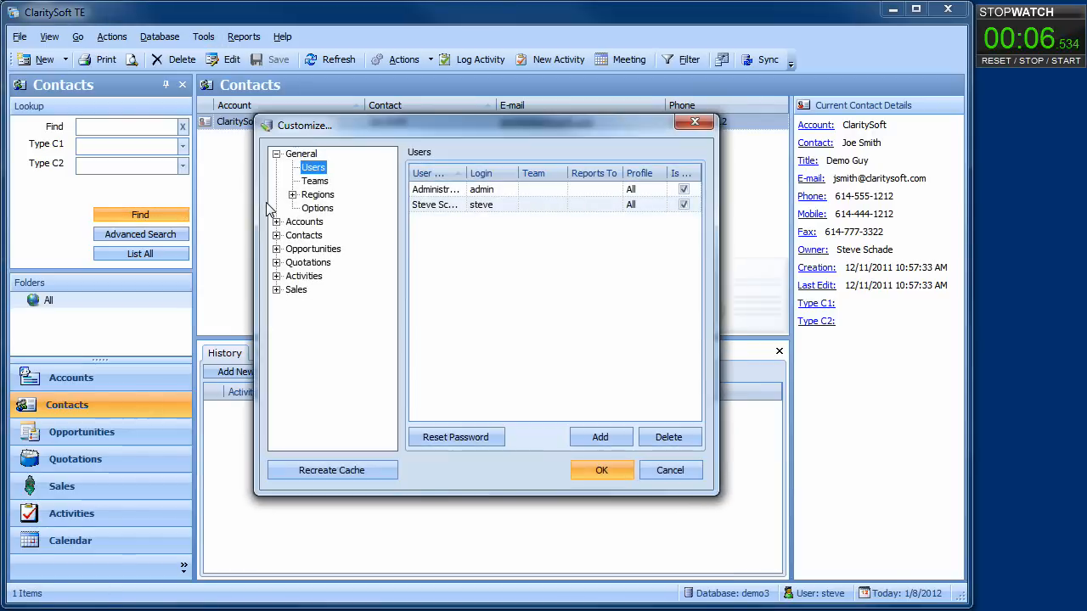
# Add a new user with first name, last name, e-mail address, login and password.
pyautogui.click(585, 436)
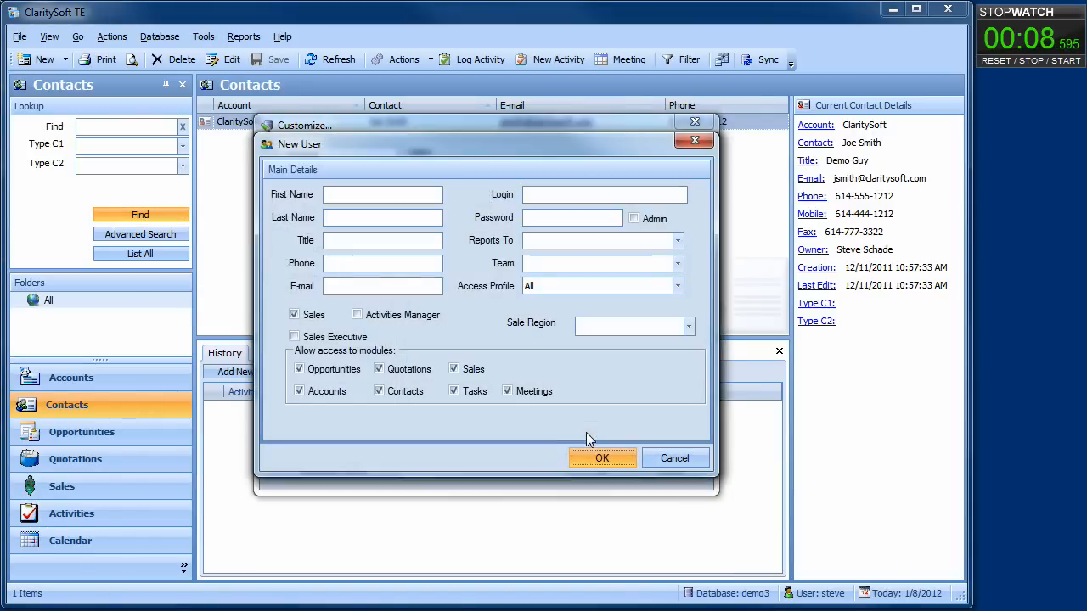
pyautogui.click(400, 197)
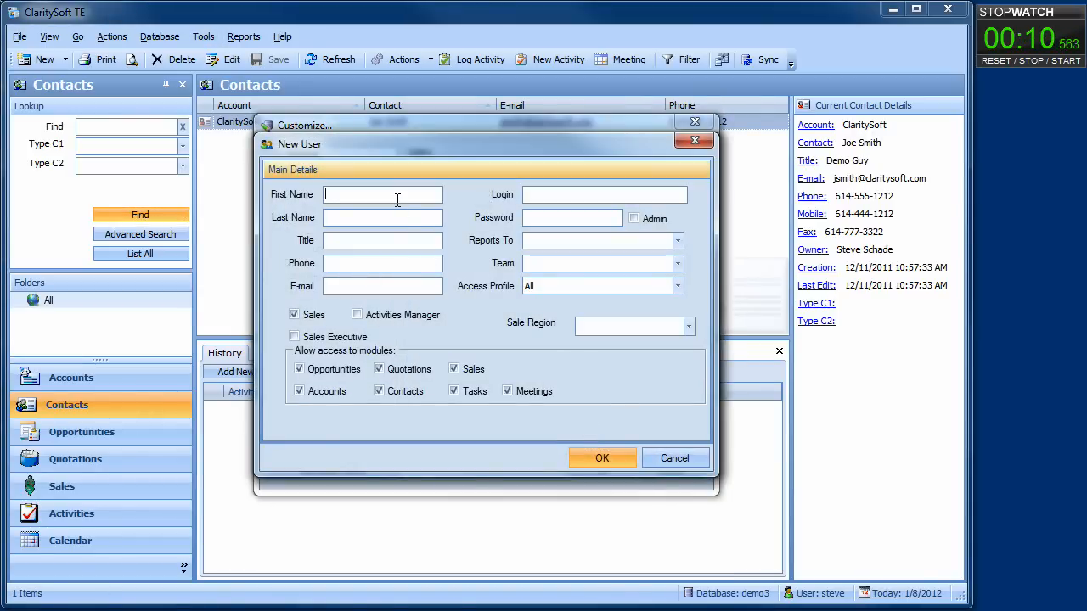
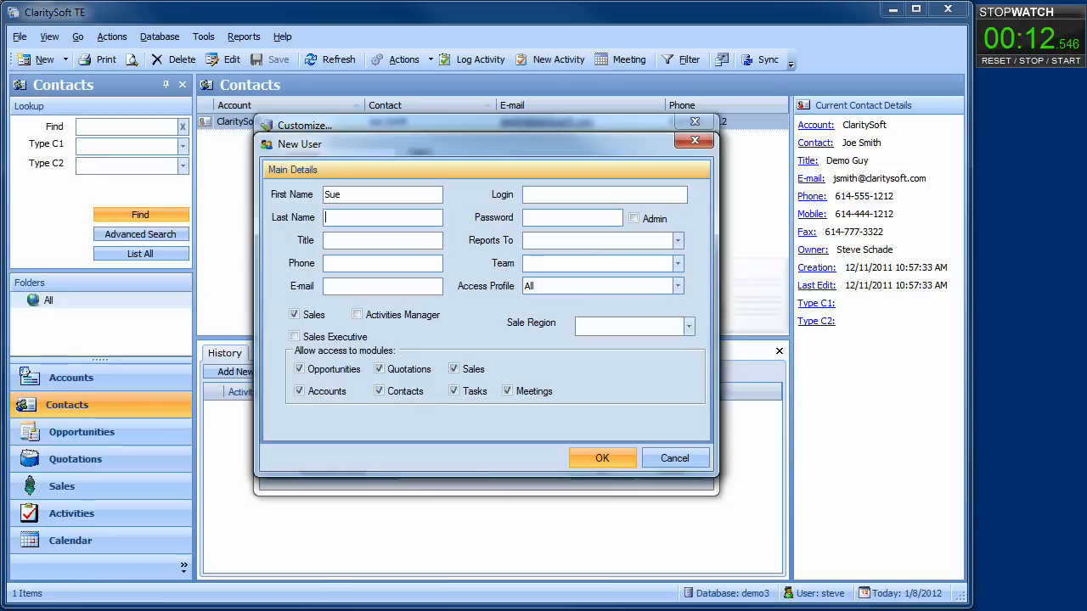
pyautogui.press('Tab')
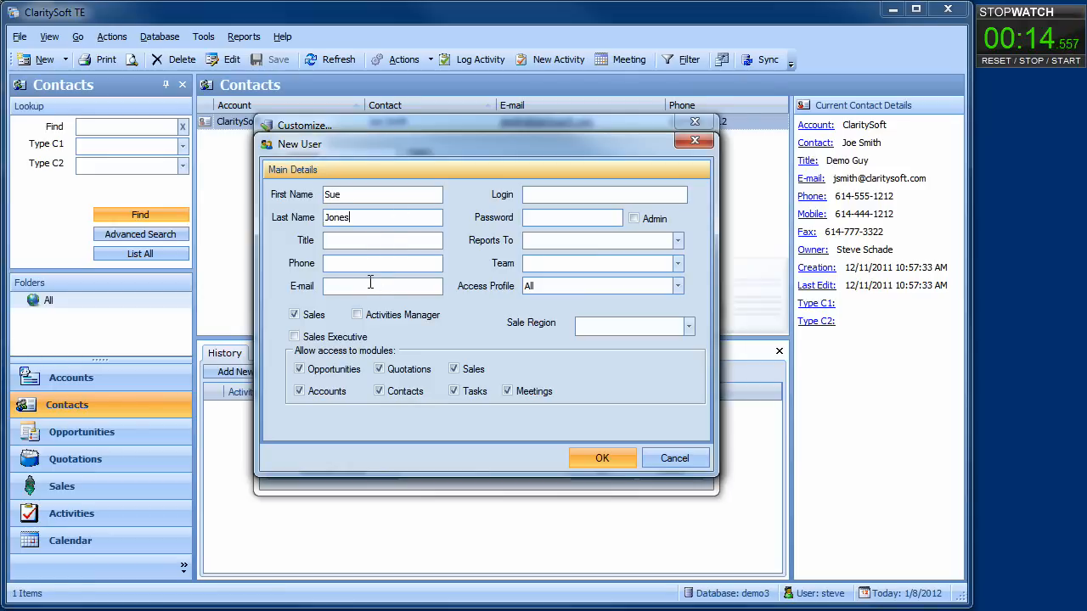
pyautogui.click(370, 286)
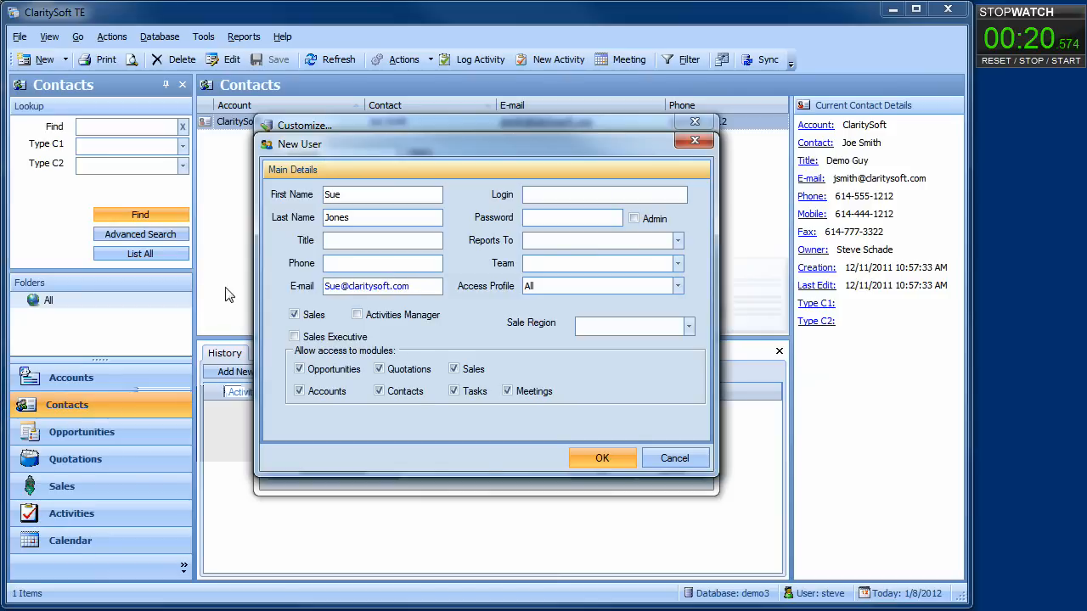
pyautogui.click(569, 194)
pyautogui.write('s')
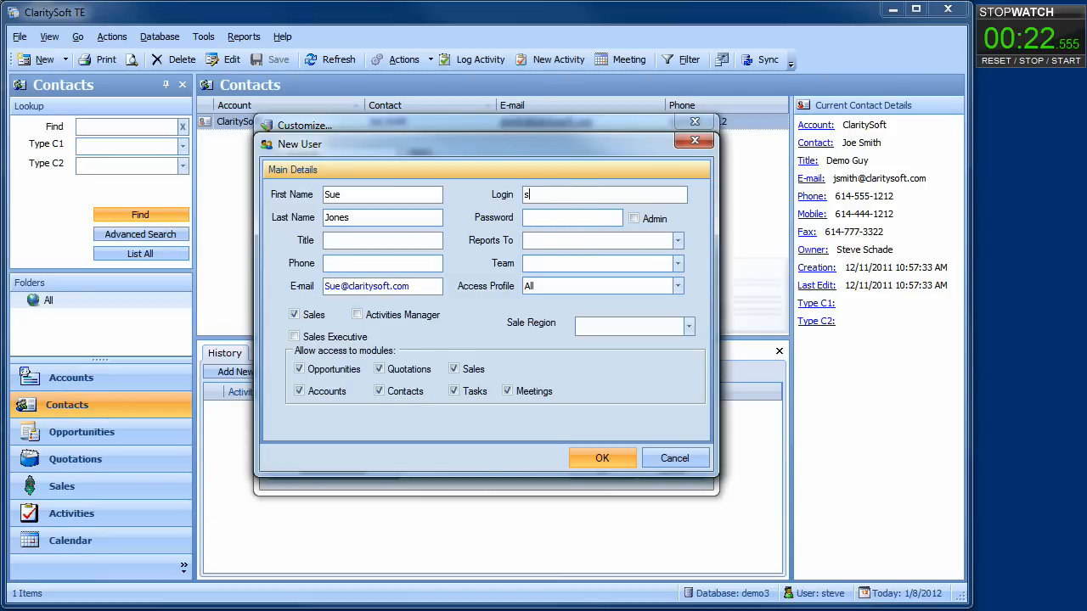
pyautogui.write('ue')
pyautogui.write('***')
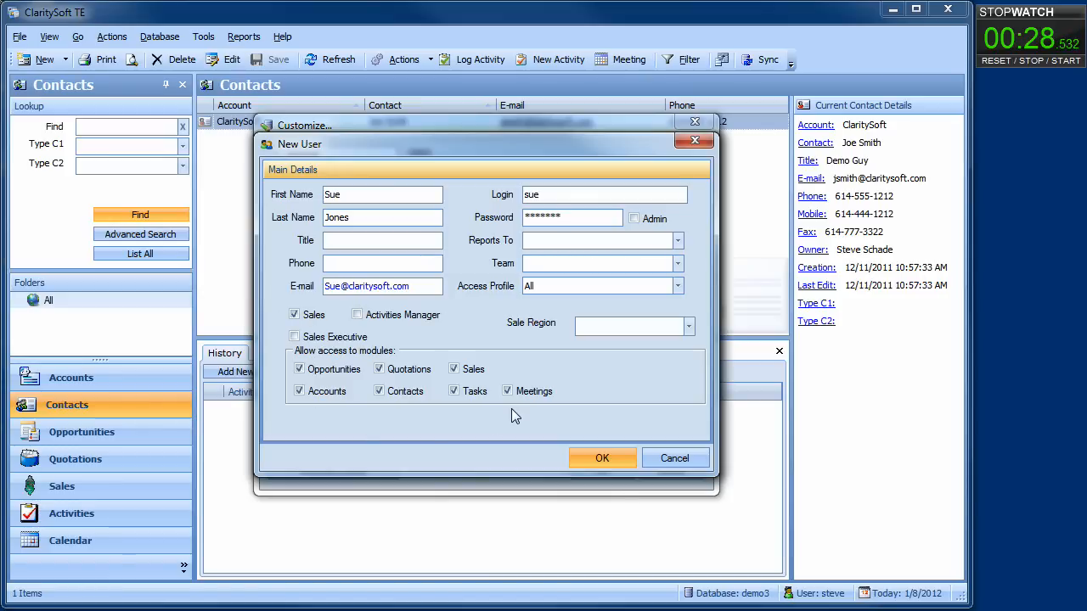
pyautogui.click(589, 457)
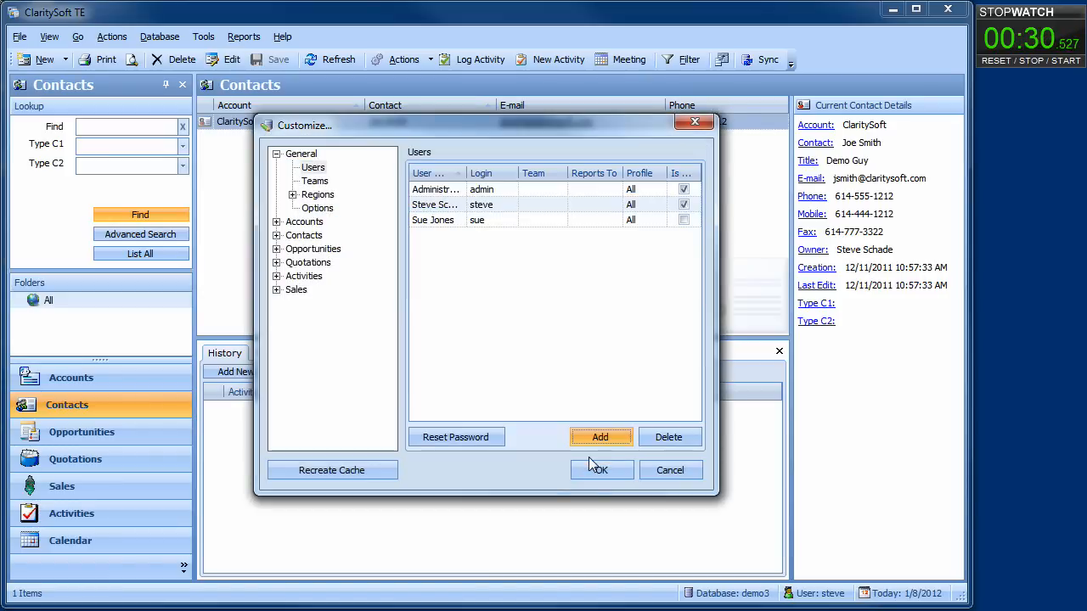
# Rename Account Types #1 display name to Status and Account Types #2 to Segment.
pyautogui.click(276, 222)
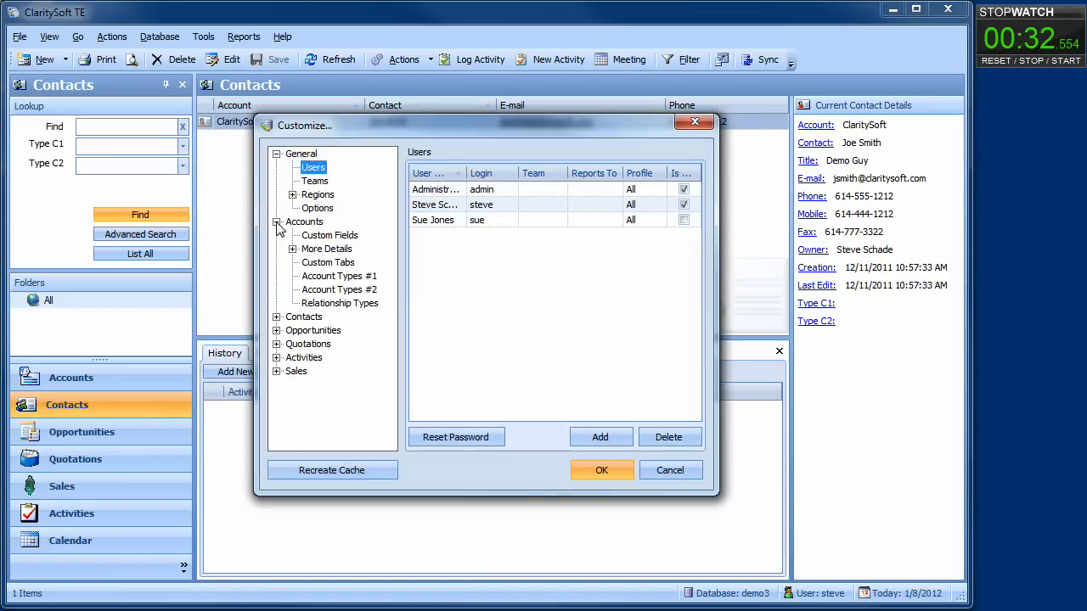
pyautogui.click(331, 278)
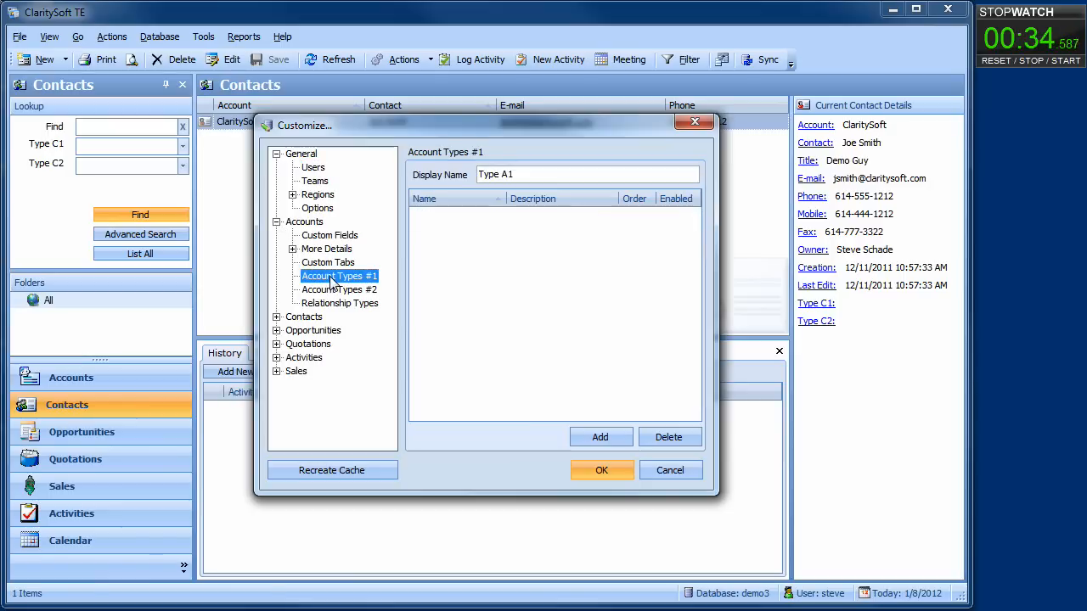
pyautogui.click(527, 175)
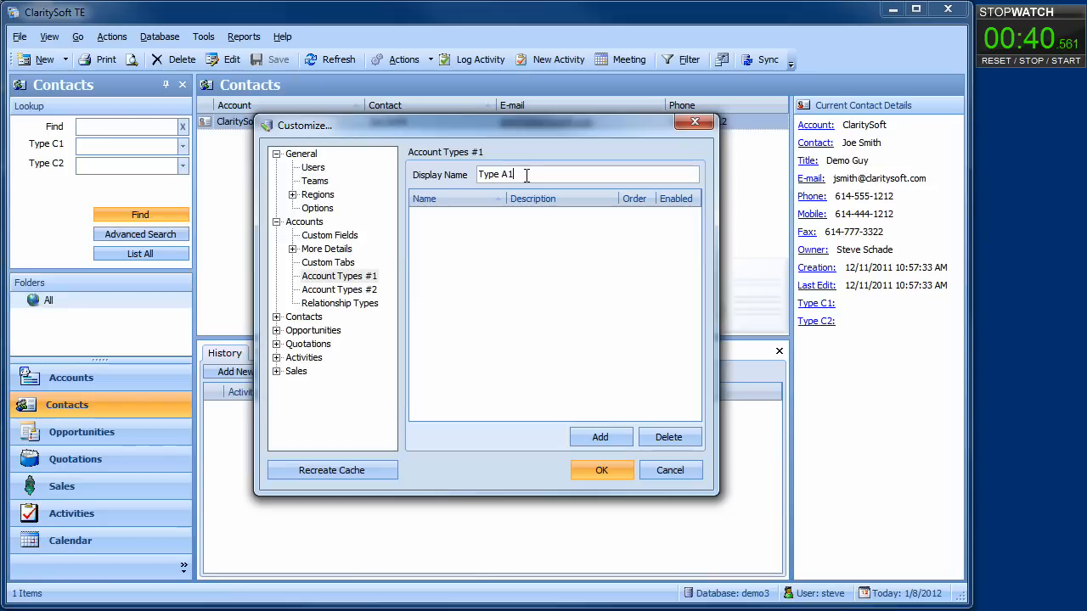
pyautogui.press('BackSpace')
pyautogui.press('BackSpace')
pyautogui.press('BackSpace')
pyautogui.press('BackSpace')
pyautogui.press('BackSpace')
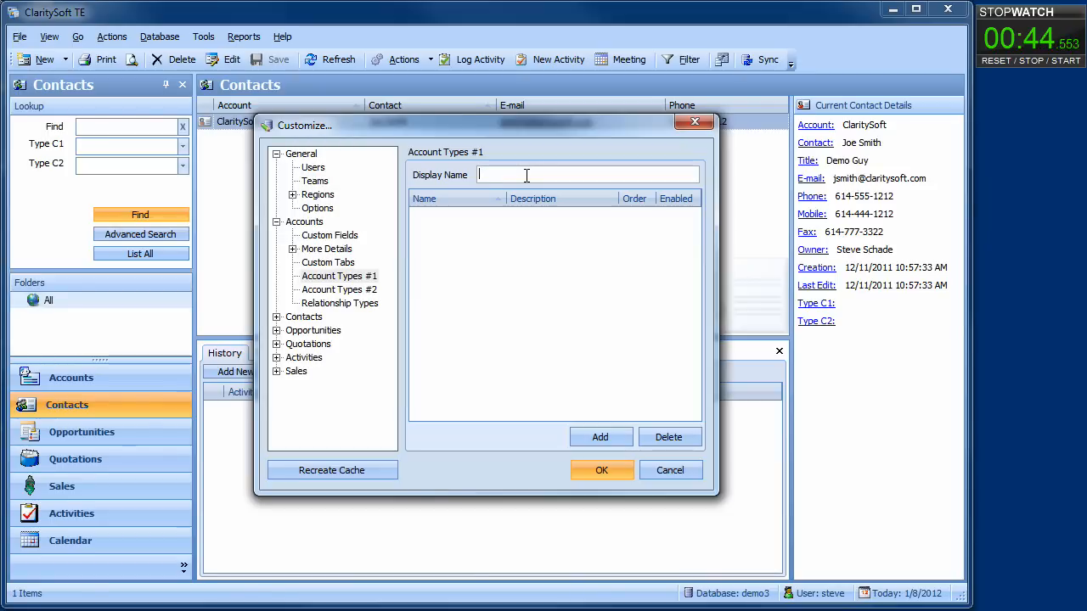
pyautogui.write('tus')
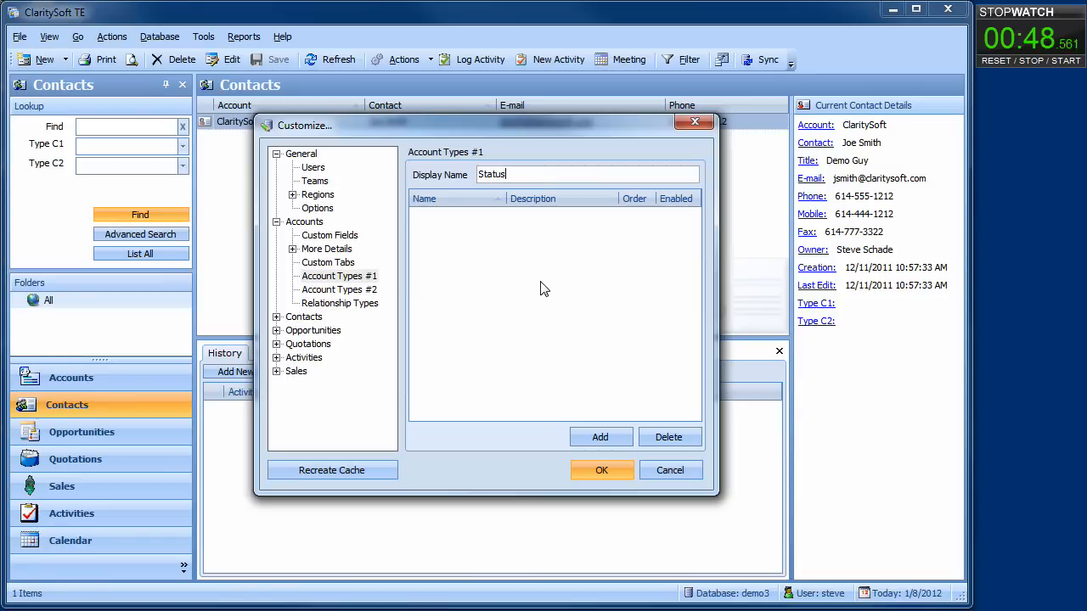
pyautogui.click(364, 291)
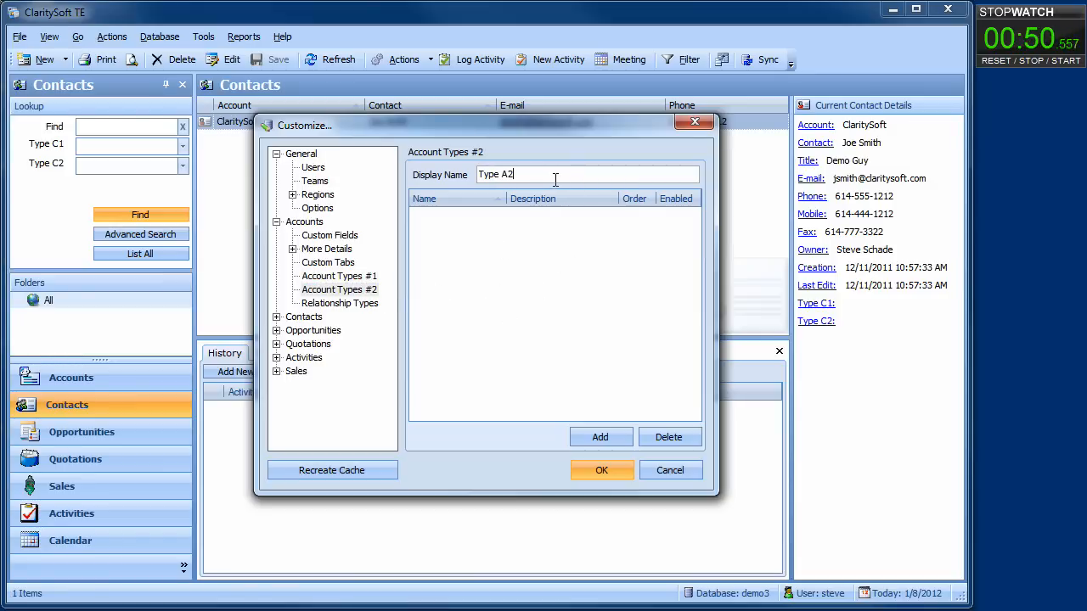
pyautogui.press('BackSpace')
pyautogui.press('BackSpace')
pyautogui.press('BackSpace')
pyautogui.press('BackSpace')
pyautogui.press('BackSpace')
pyautogui.press('BackSpace')
pyautogui.write('Segment')
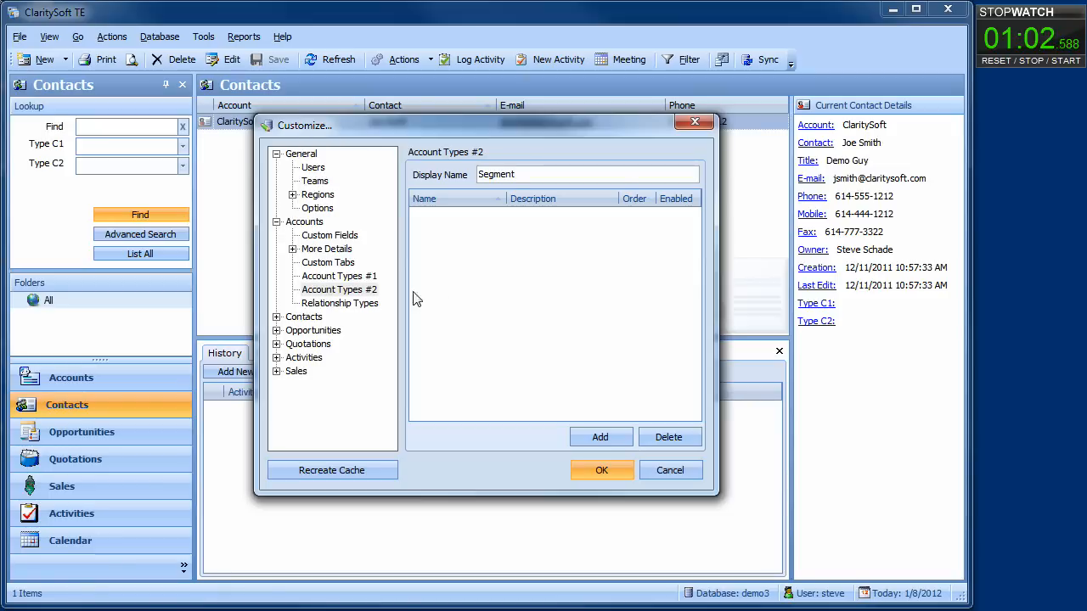
pyautogui.click(342, 237)
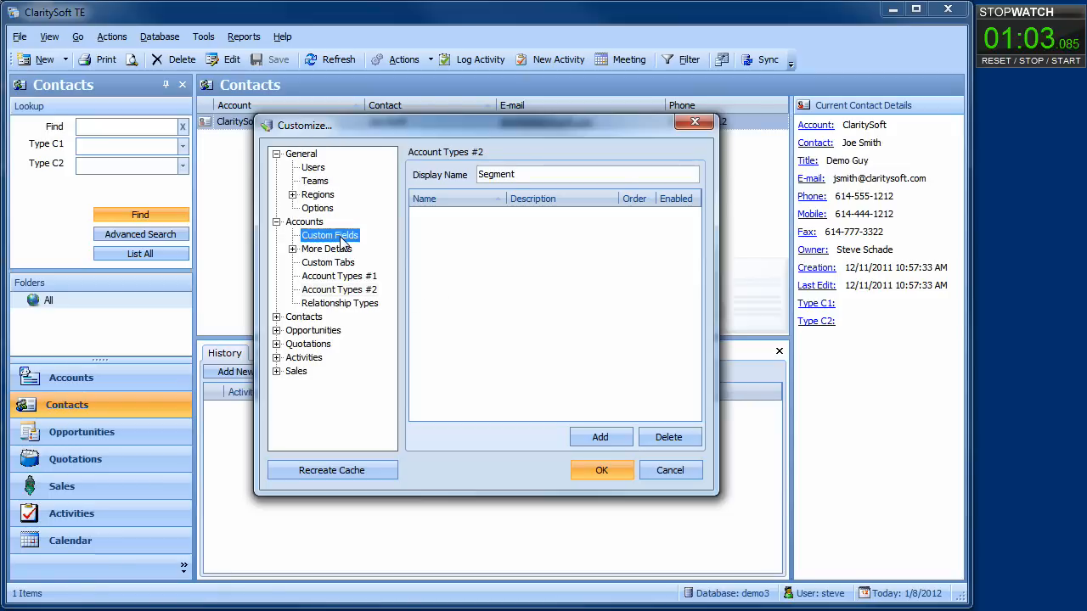
# Add an Employees account field as a Number without decimal digits.
pyautogui.click(599, 438)
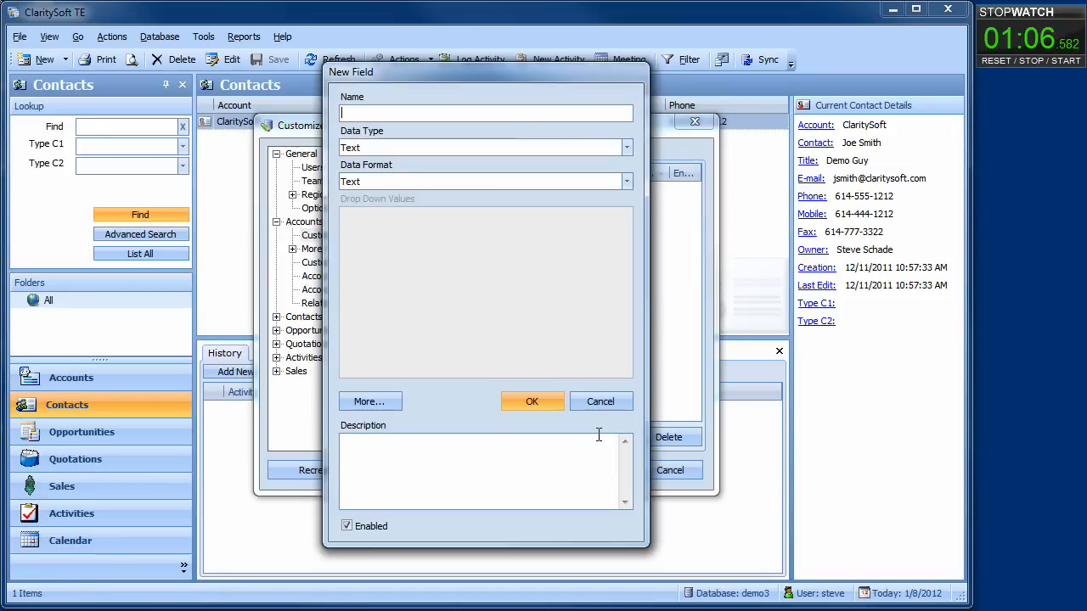
pyautogui.write('Em')
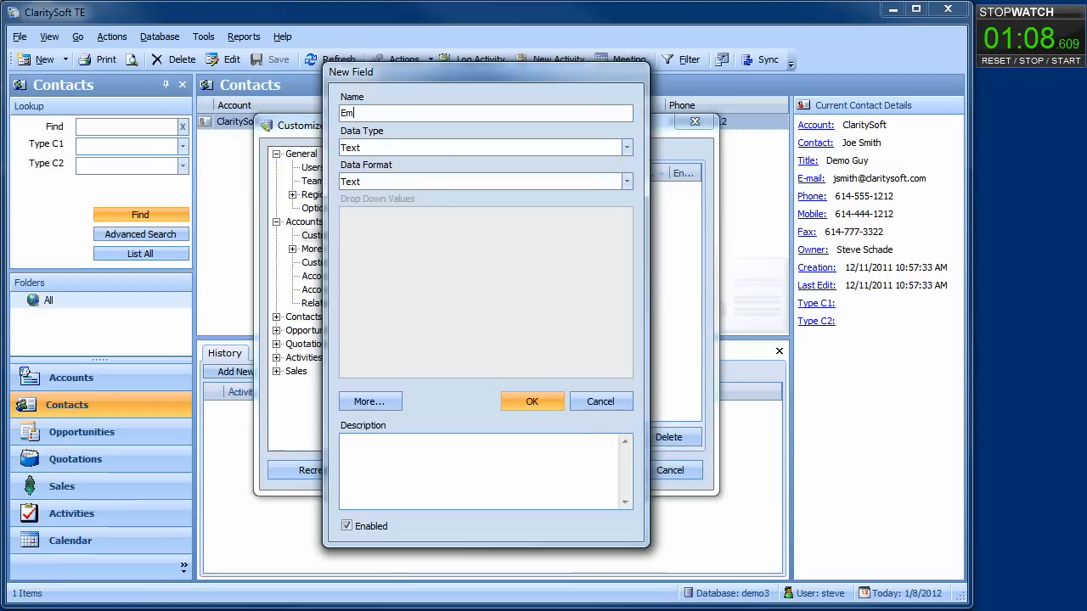
pyautogui.write('ployees')
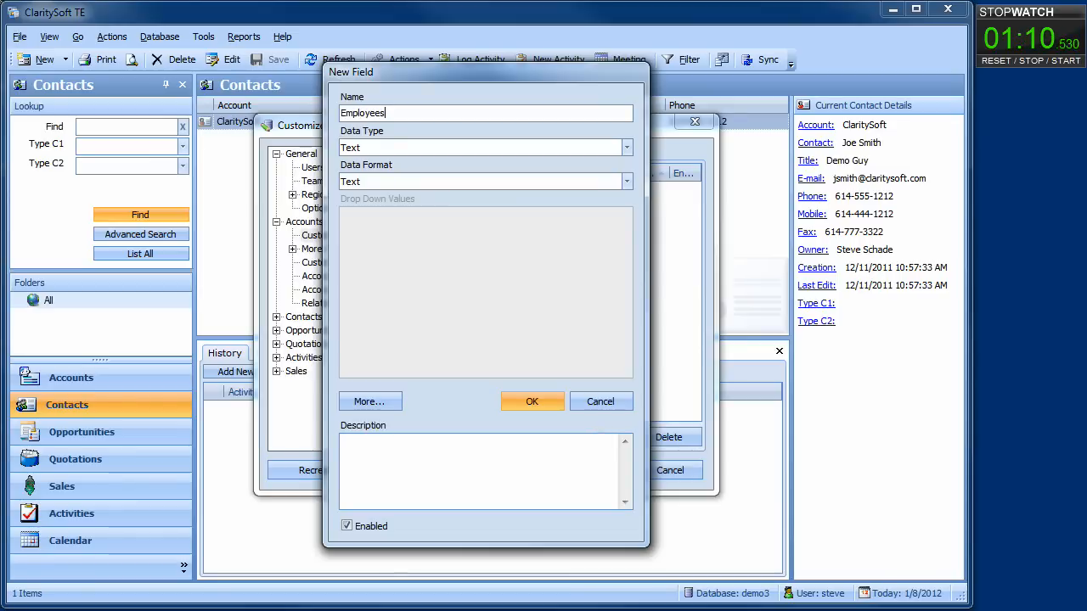
pyautogui.click(626, 148)
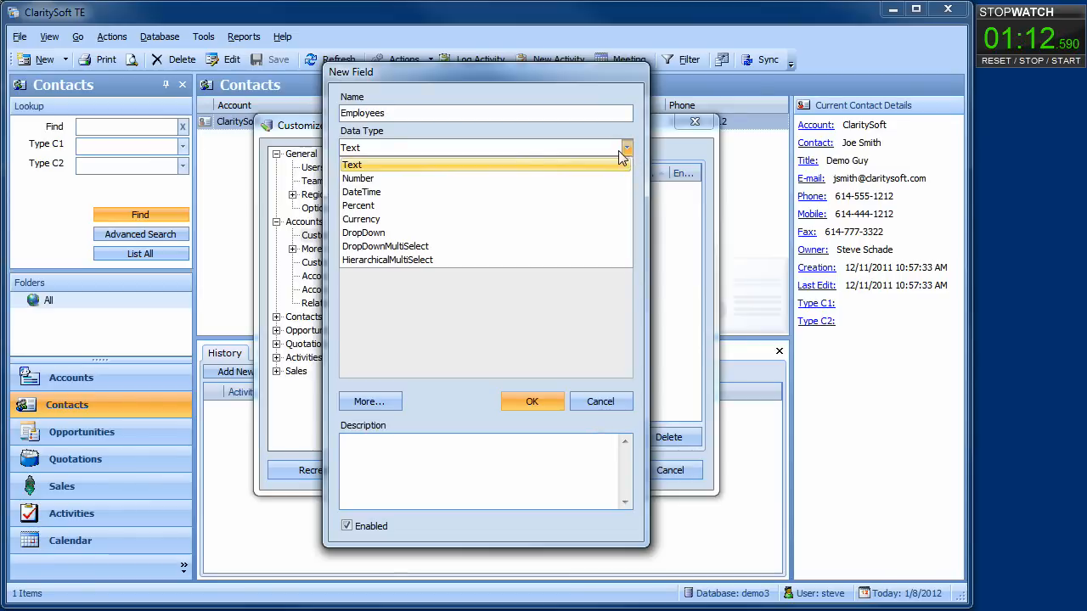
pyautogui.click(455, 179)
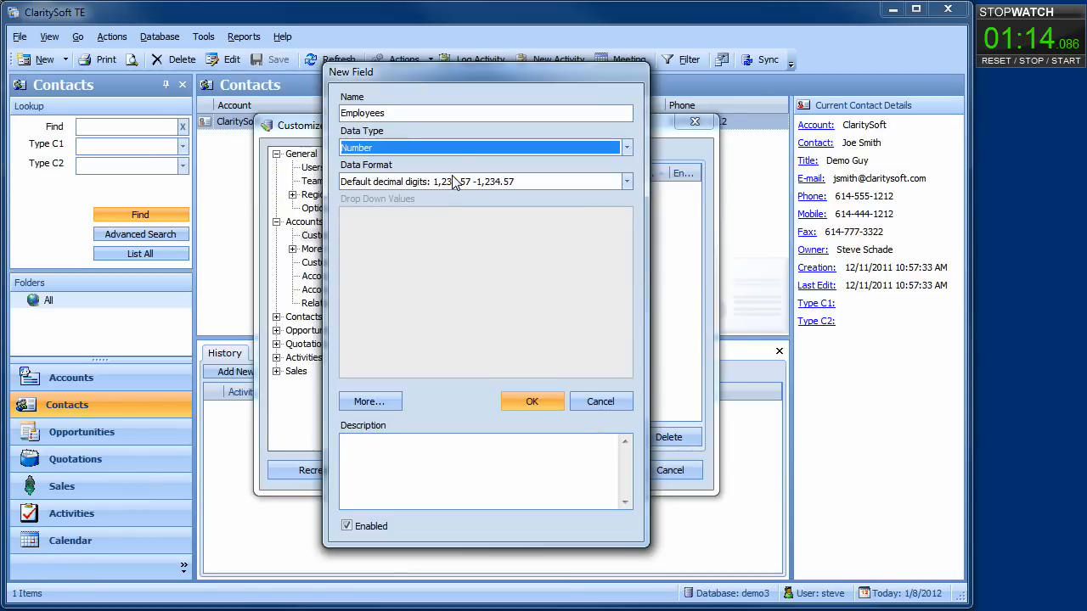
pyautogui.click(626, 182)
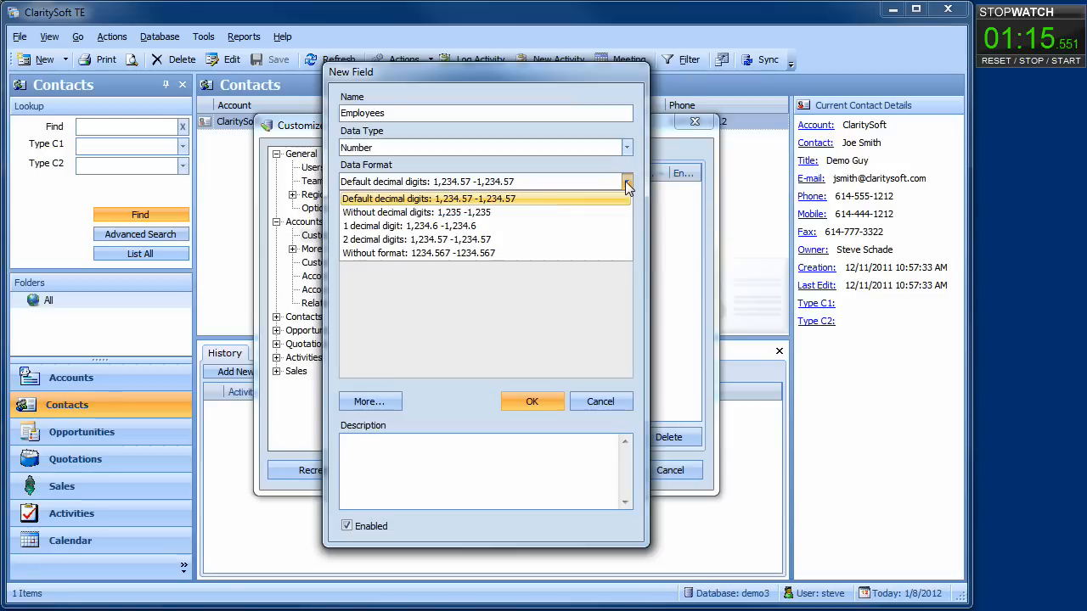
pyautogui.click(522, 214)
pyautogui.click(530, 402)
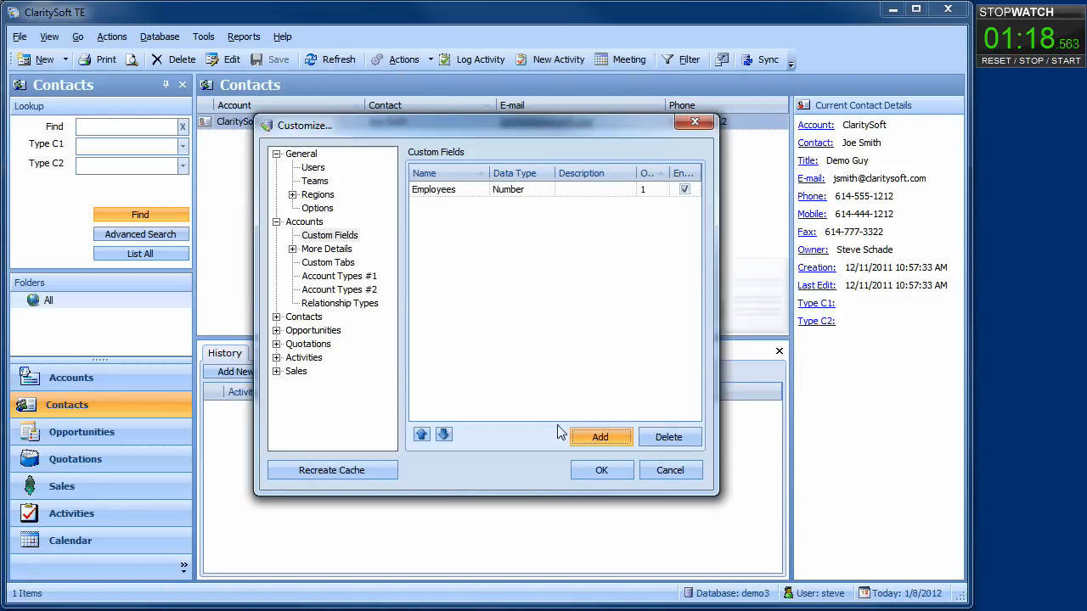
# Add a Revenue account field with Currency data type.
pyautogui.click(586, 435)
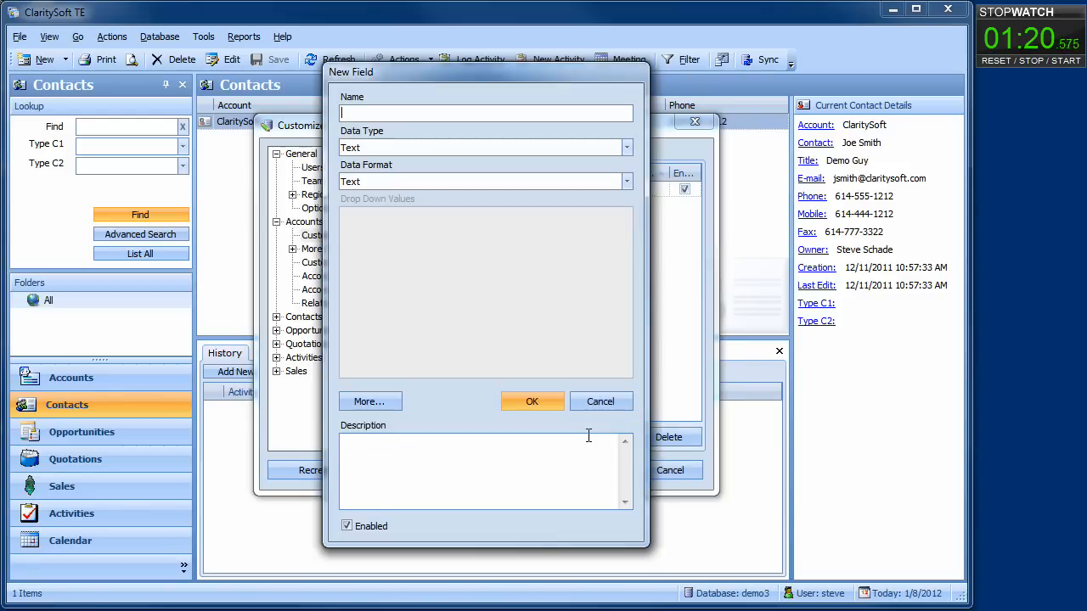
pyautogui.write('Revenue')
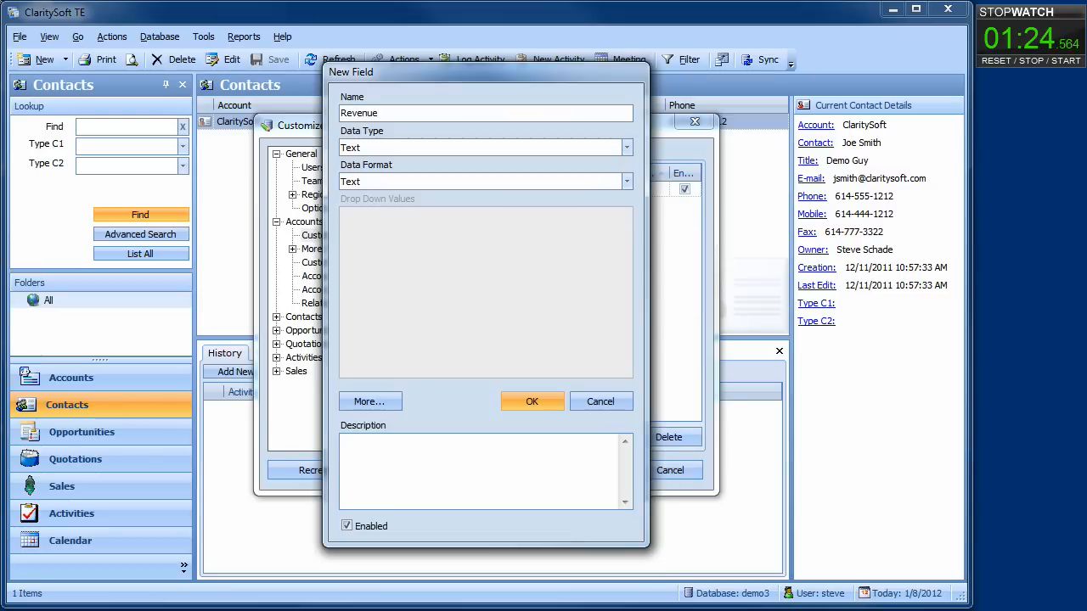
pyautogui.click(626, 149)
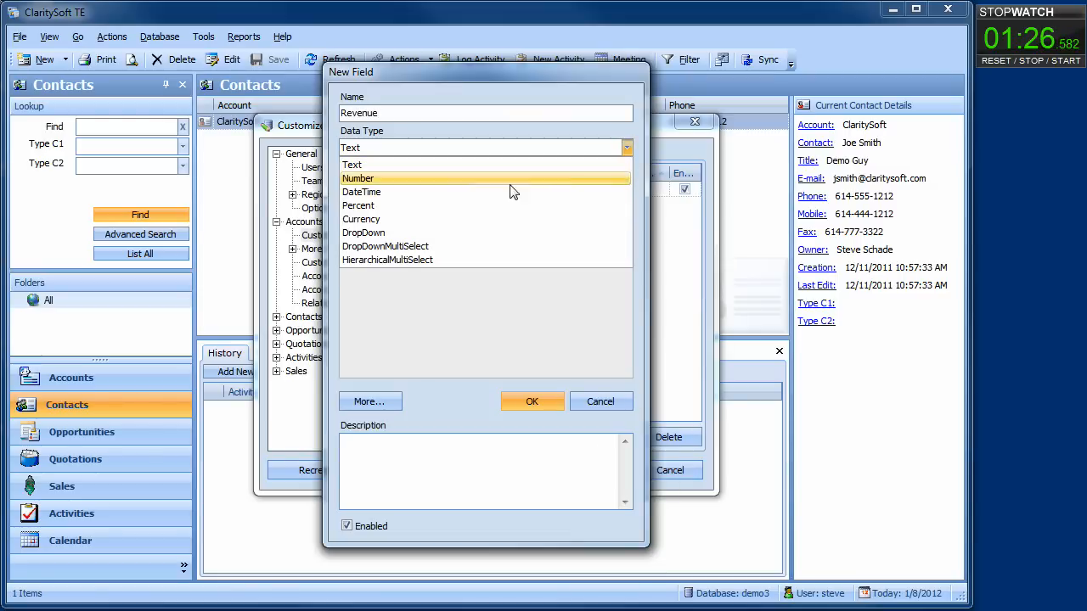
pyautogui.click(428, 221)
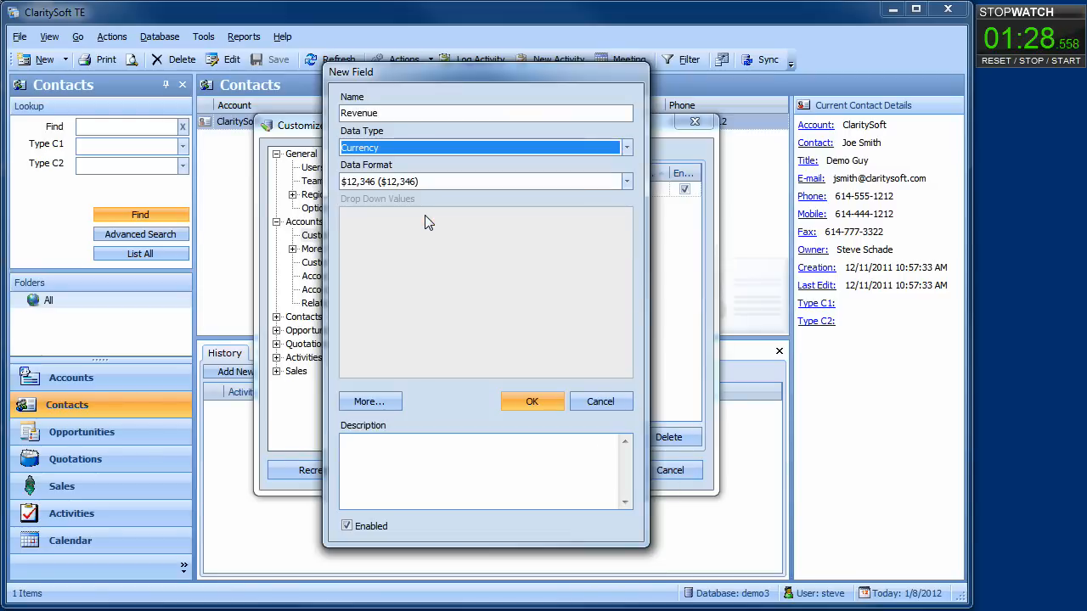
pyautogui.click(535, 404)
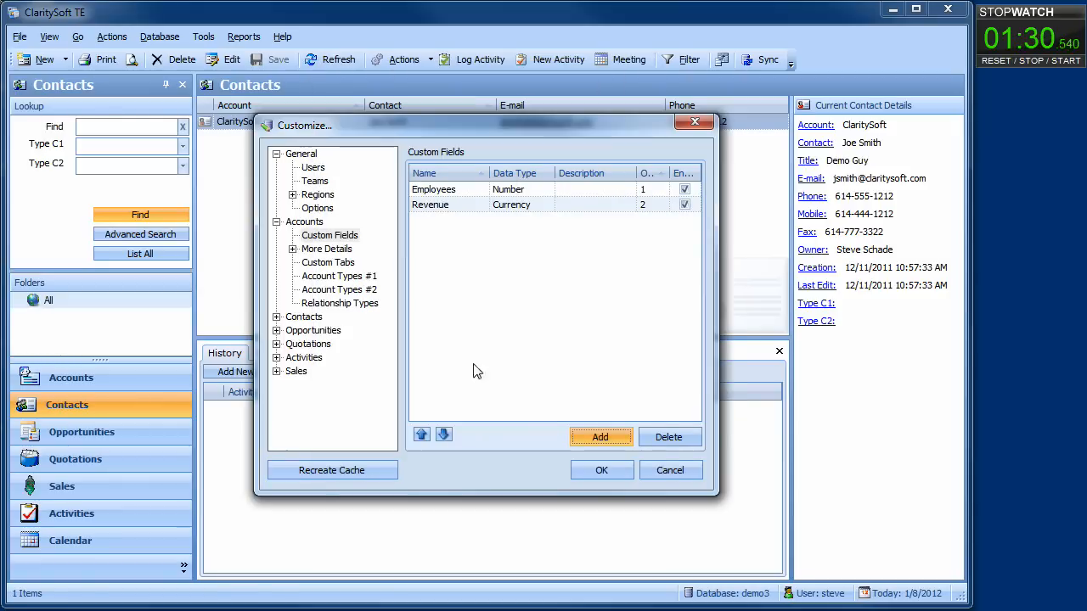
pyautogui.click(276, 221)
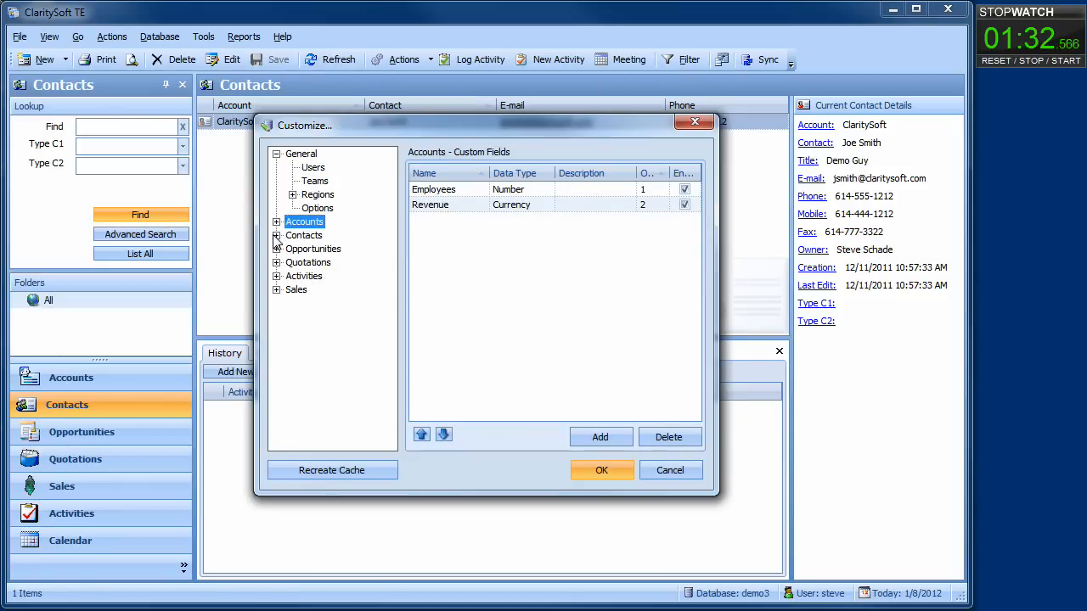
# Set Contact Types #1 display name to Role and Contact Types #2 to Stage.
pyautogui.click(277, 236)
pyautogui.click(342, 291)
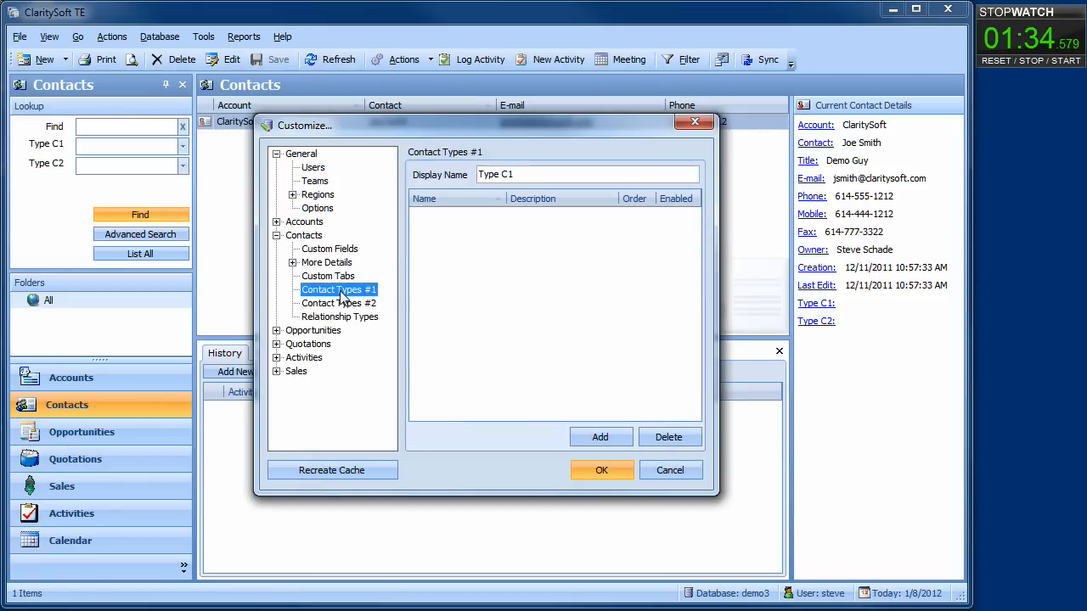
pyautogui.click(524, 175)
pyautogui.press('BackSpace')
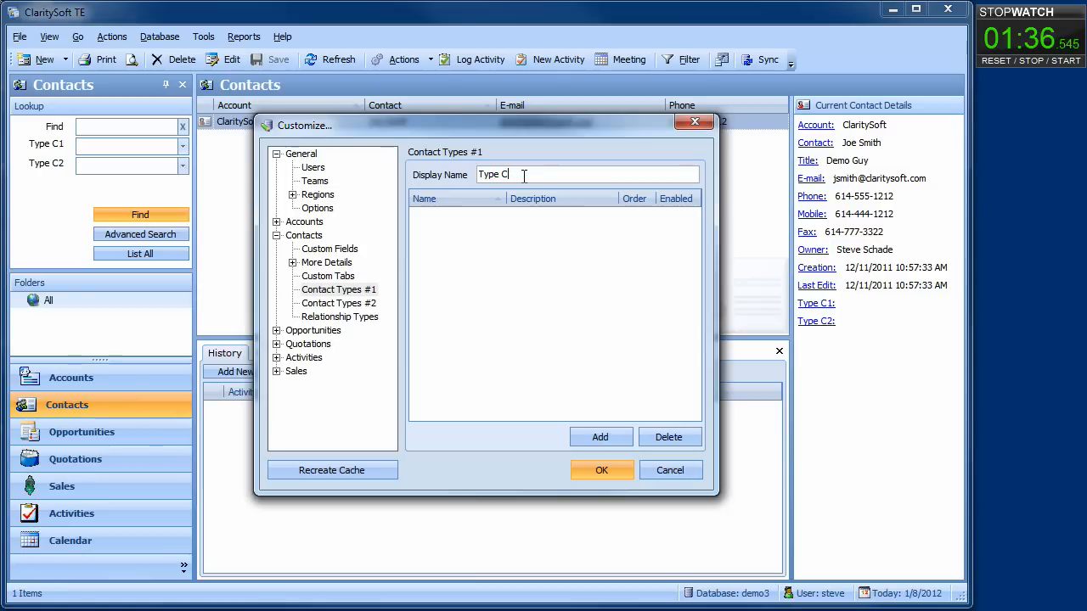
pyautogui.press('BackSpace')
pyautogui.press('BackSpace')
pyautogui.press('BackSpace')
pyautogui.press('BackSpace')
pyautogui.press('BackSpace')
pyautogui.press('BackSpace')
pyautogui.write('Role')
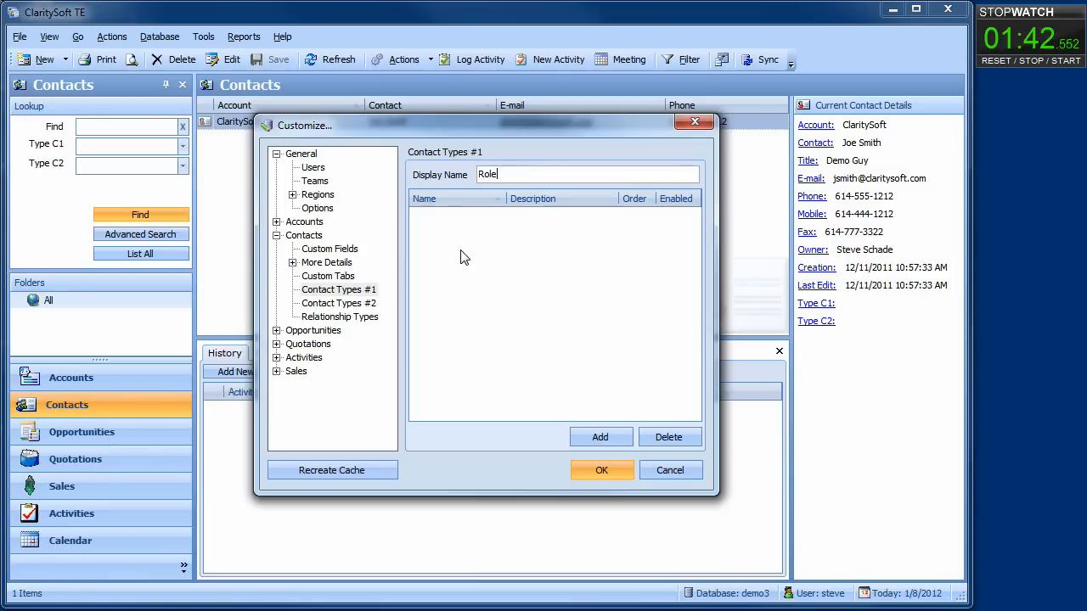
pyautogui.click(367, 305)
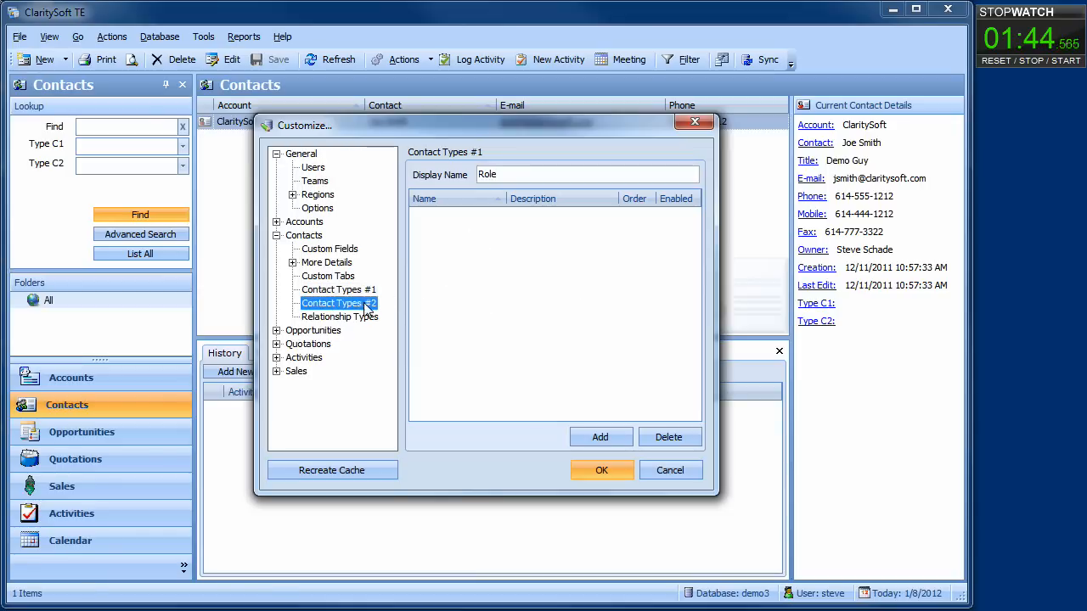
pyautogui.click(559, 173)
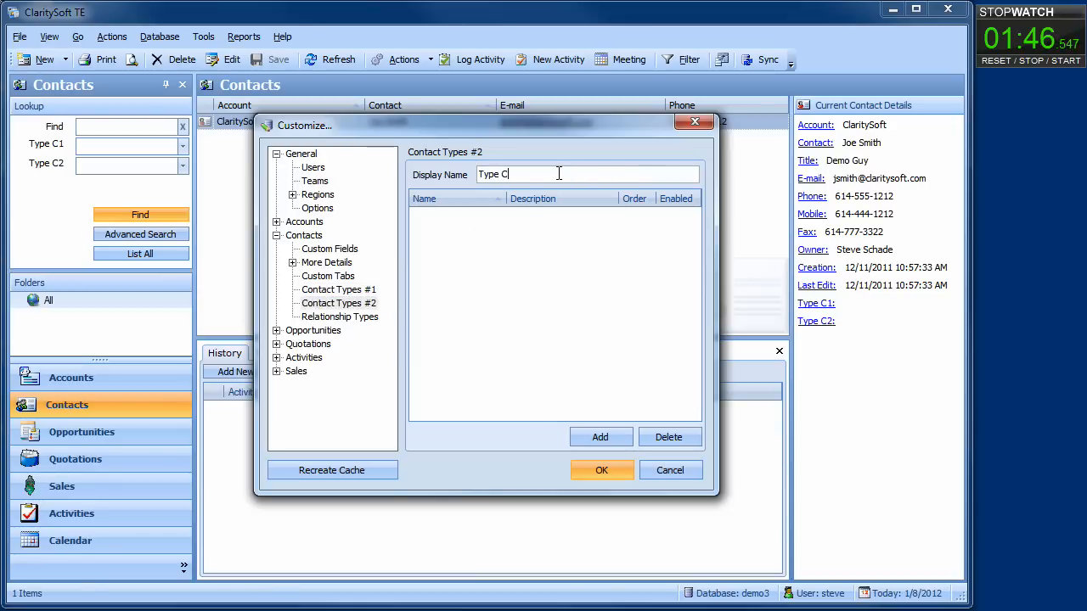
pyautogui.press('BackSpace')
pyautogui.press('BackSpace')
pyautogui.press('BackSpace')
pyautogui.press('BackSpace')
pyautogui.press('BackSpace')
pyautogui.press('BackSpace')
pyautogui.write('Stage')
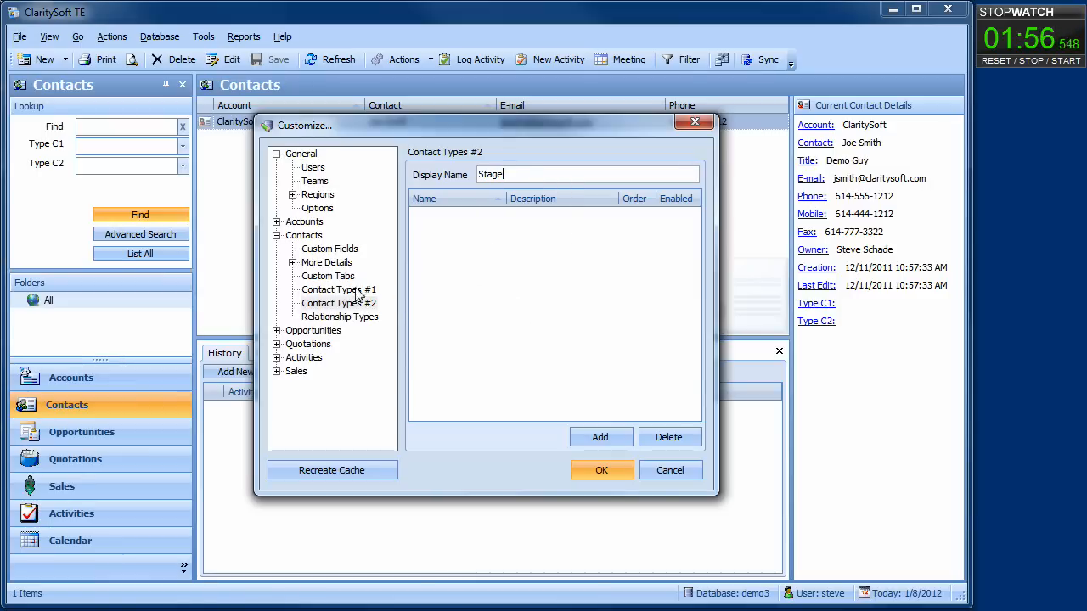
pyautogui.click(330, 250)
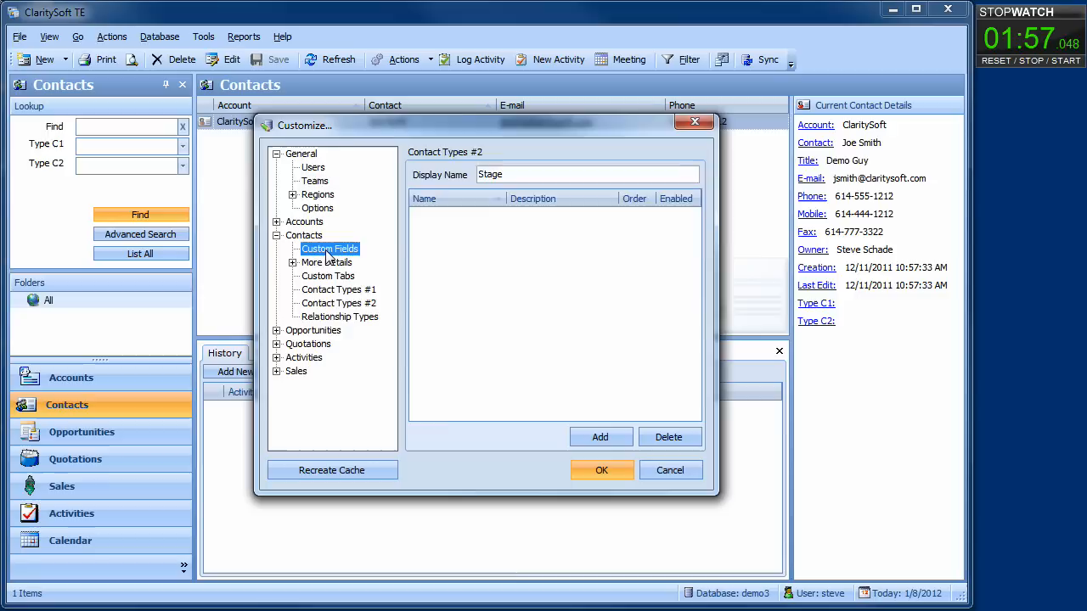
# Create a Competitor DropDownMultiSelect field with values SACT1, FoolsGold and SalesGuys.
pyautogui.click(602, 439)
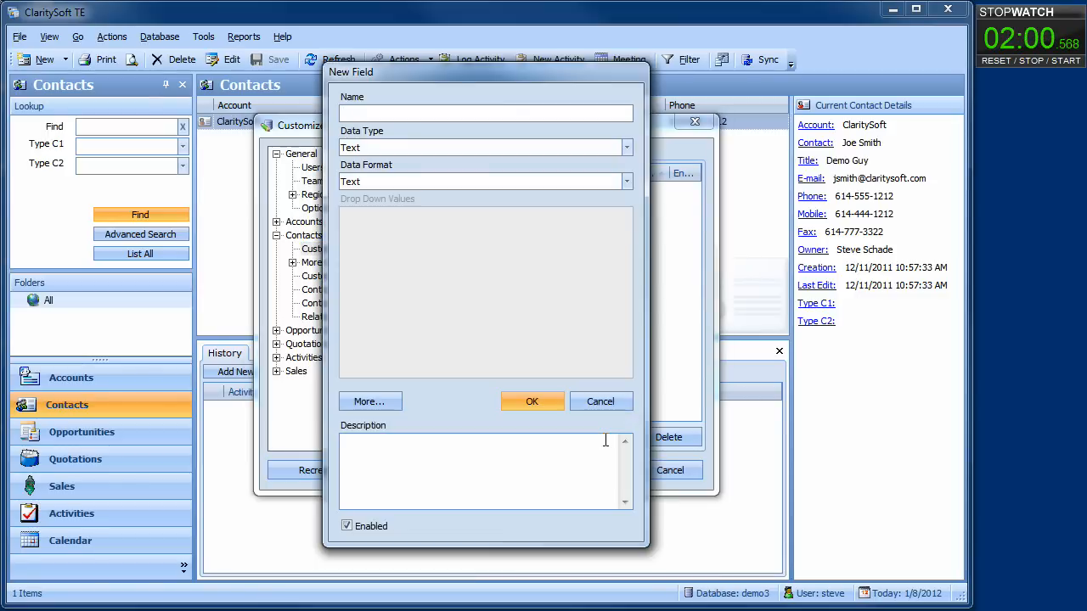
pyautogui.write('Competo')
pyautogui.write('tor')
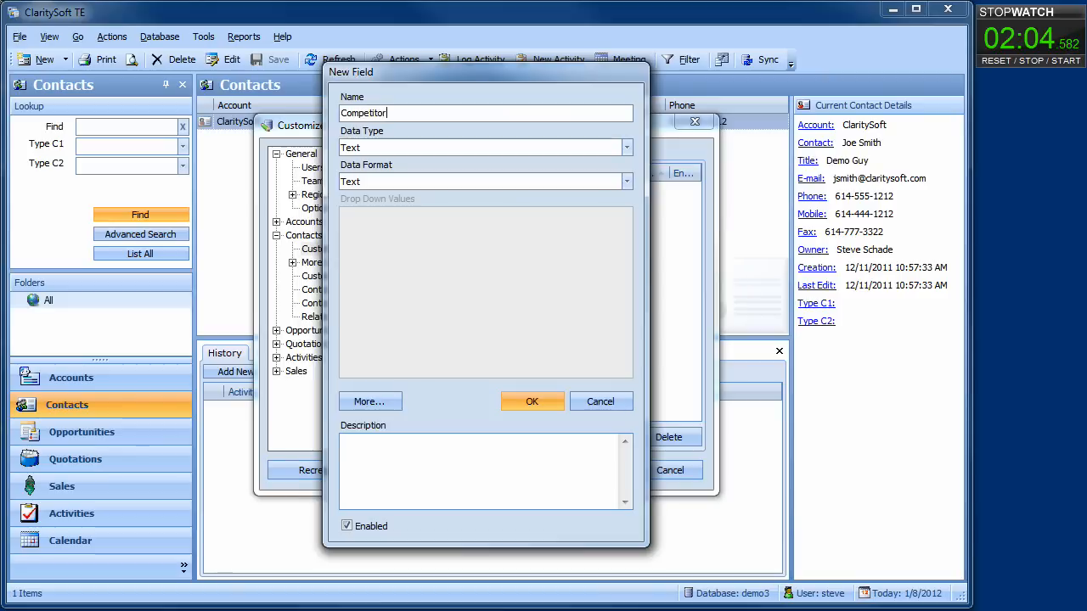
pyautogui.click(626, 147)
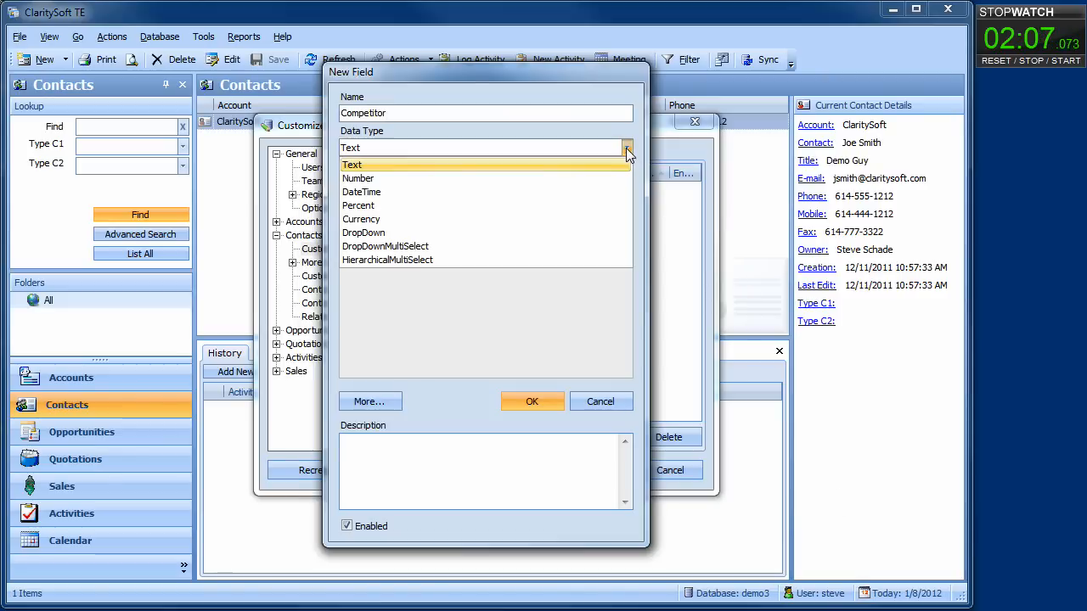
pyautogui.click(436, 247)
pyautogui.click(396, 237)
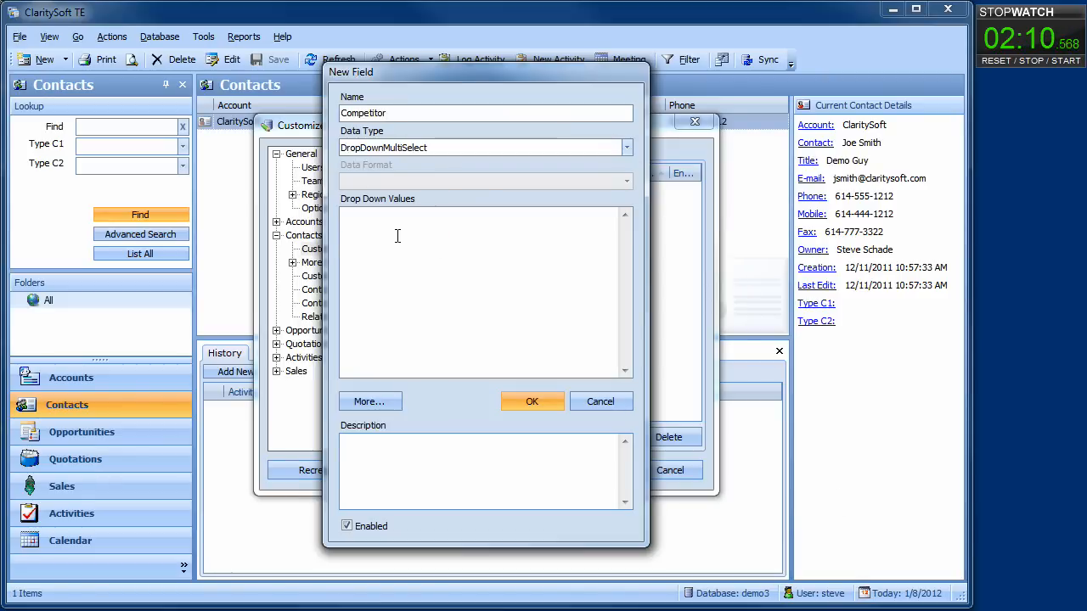
pyautogui.write('SAC')
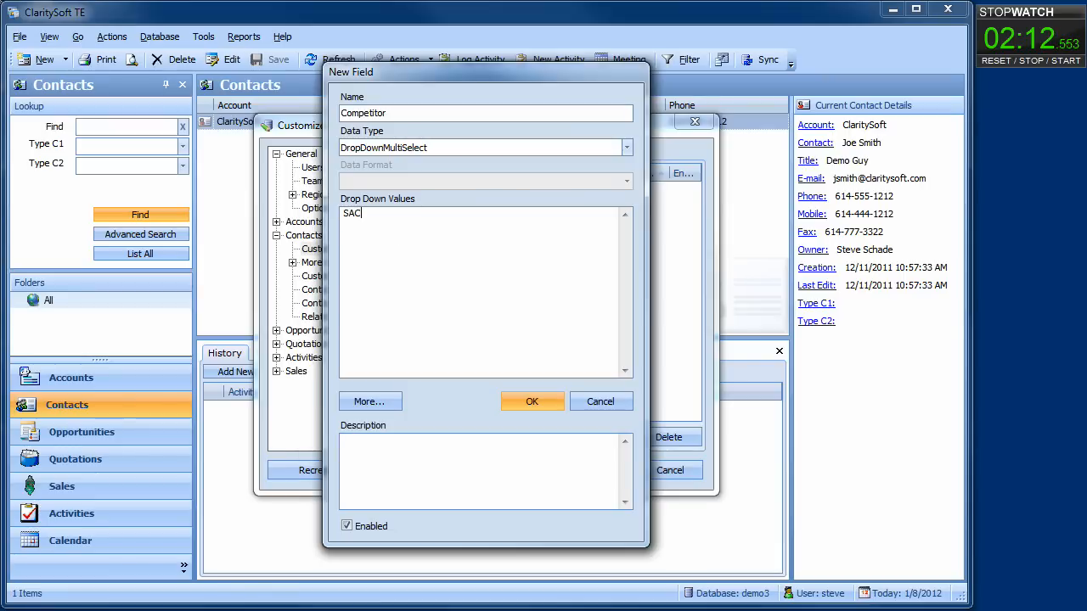
pyautogui.write('T1 ')
pyautogui.write('Fools')
pyautogui.write('Gold ')
pyautogui.write('SalesGuys')
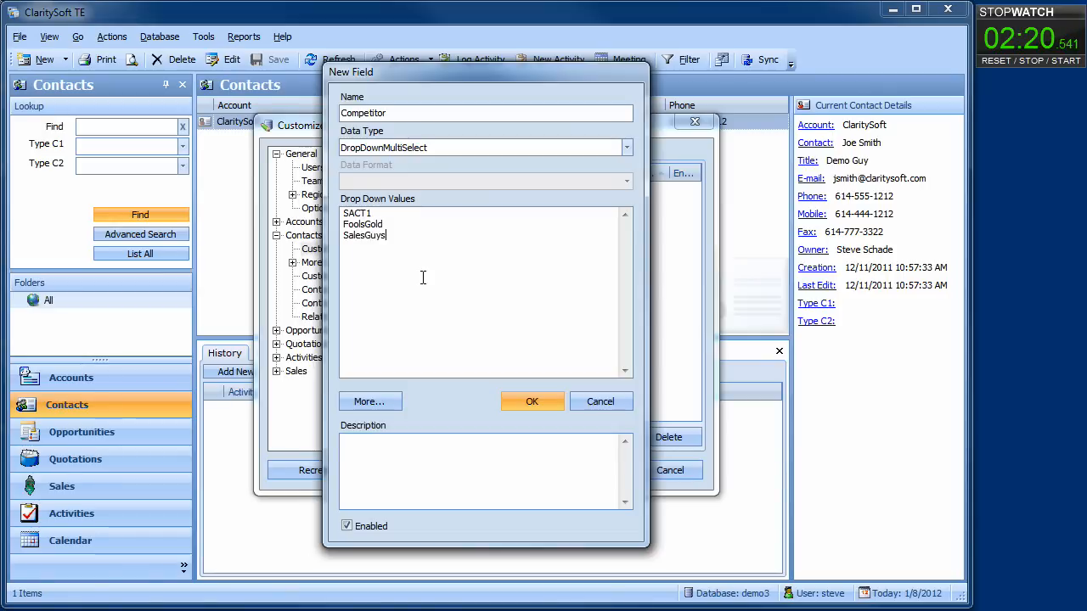
pyautogui.click(521, 396)
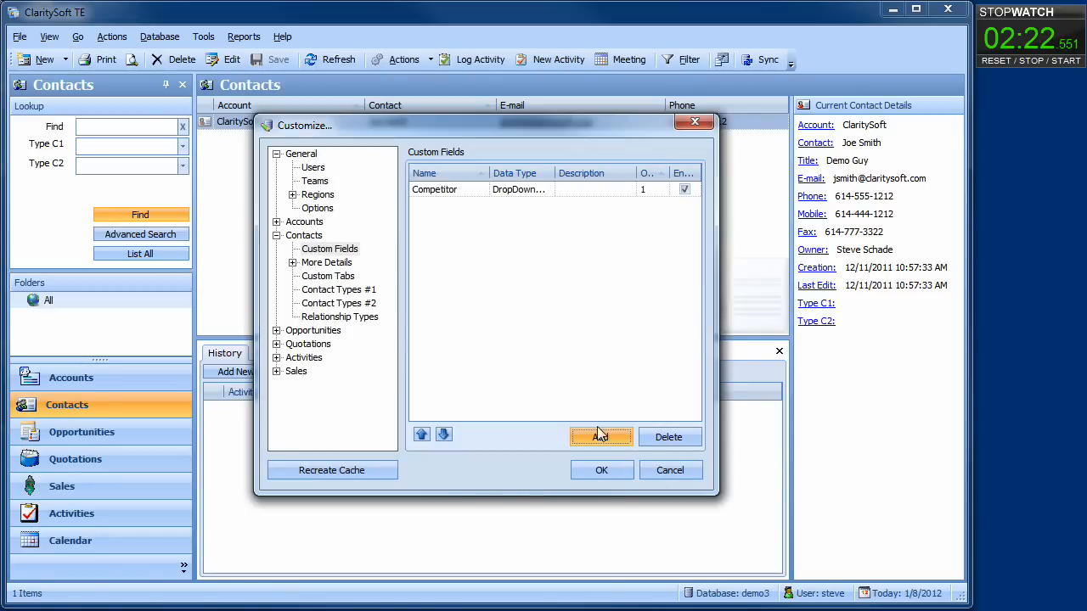
# Create a contact field named Users, type Number, format Without decimal digits.
pyautogui.click(600, 436)
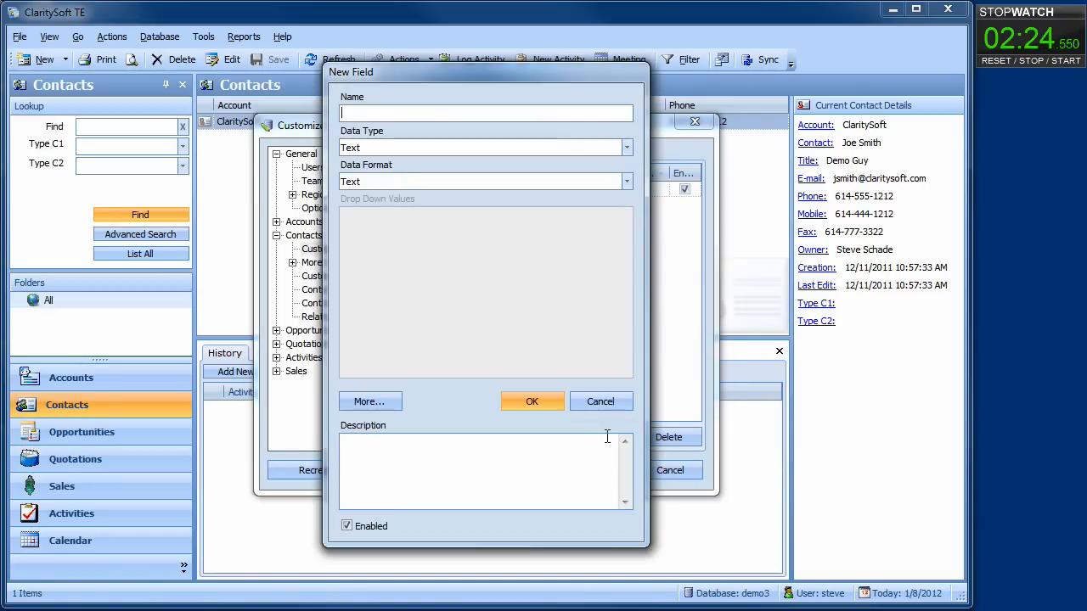
pyautogui.write('Users')
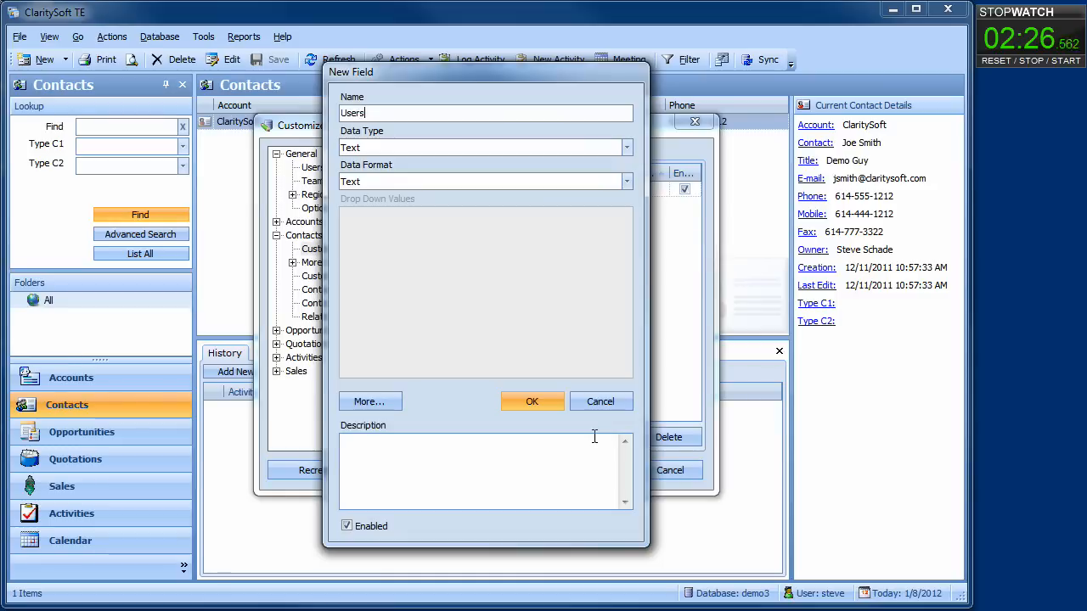
pyautogui.click(625, 148)
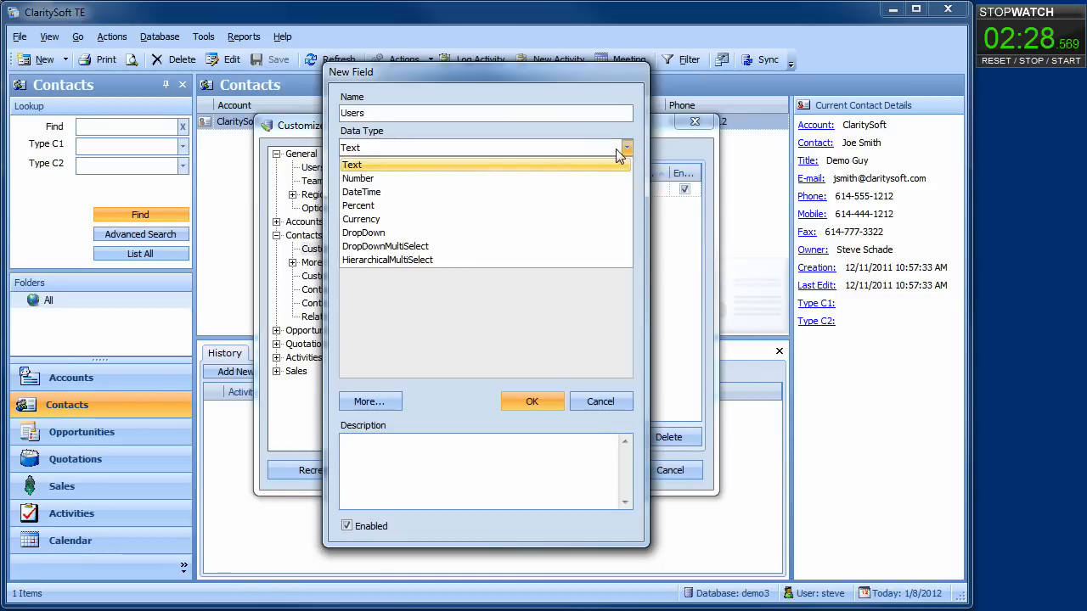
pyautogui.click(429, 180)
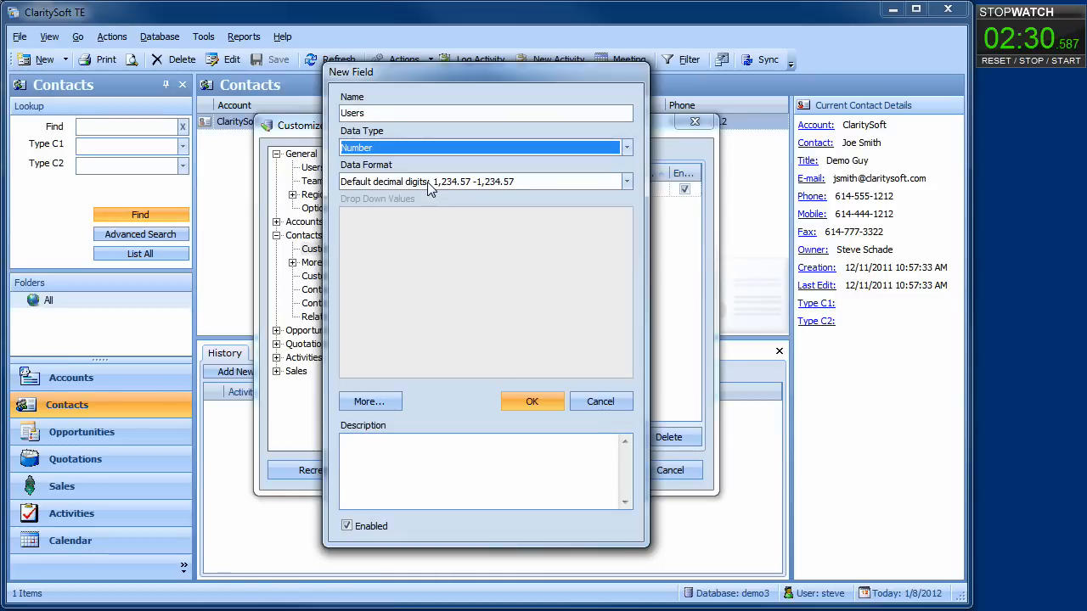
pyautogui.click(626, 182)
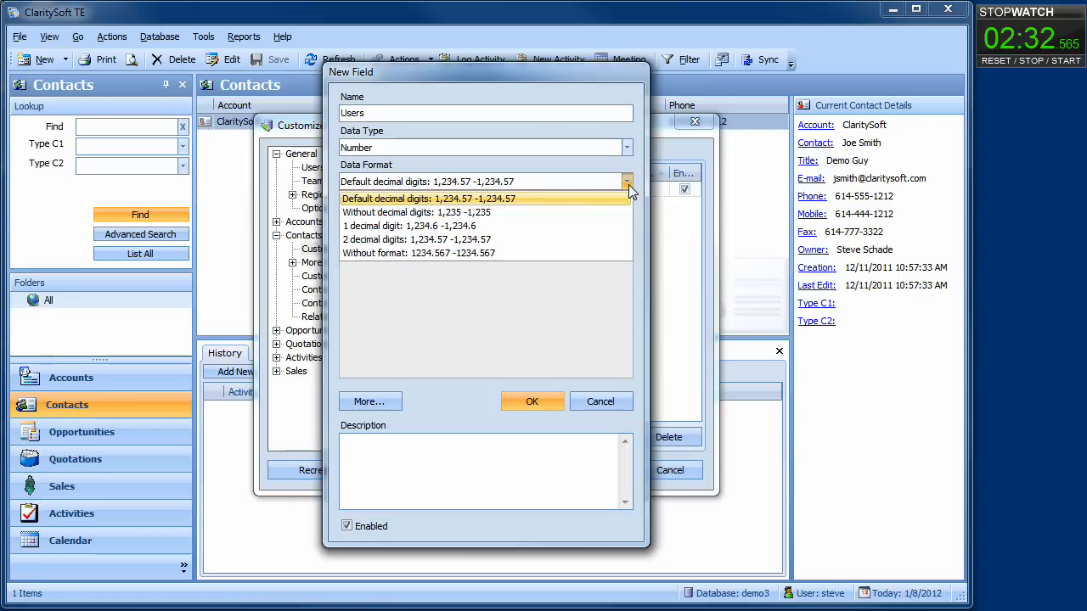
pyautogui.click(546, 220)
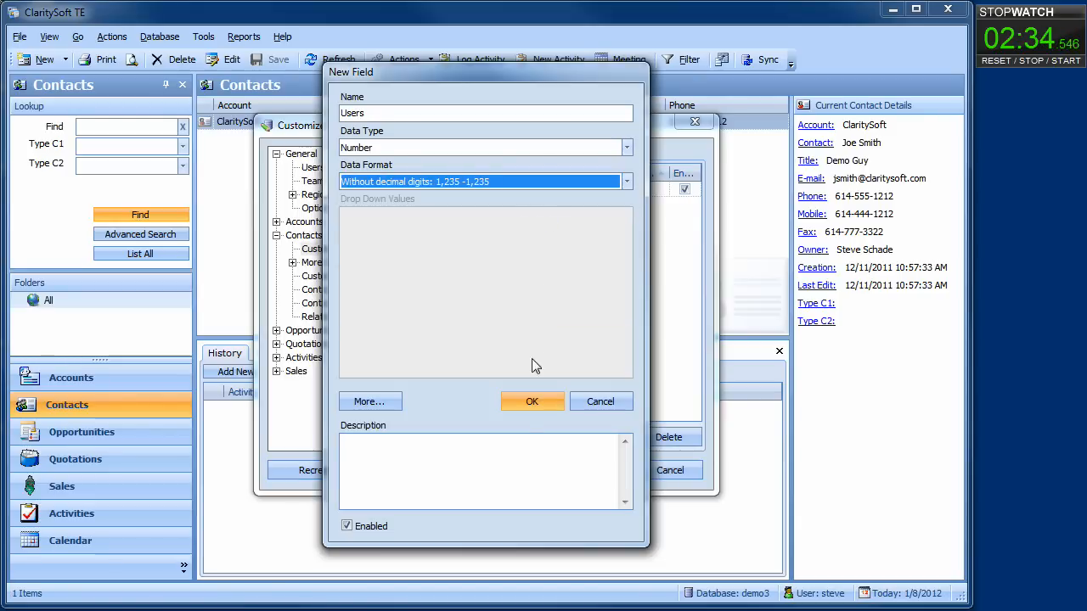
pyautogui.click(531, 405)
# Create a Lead Source DropDown field with values Inbound Call, Outbound Call and Website.
pyautogui.click(609, 436)
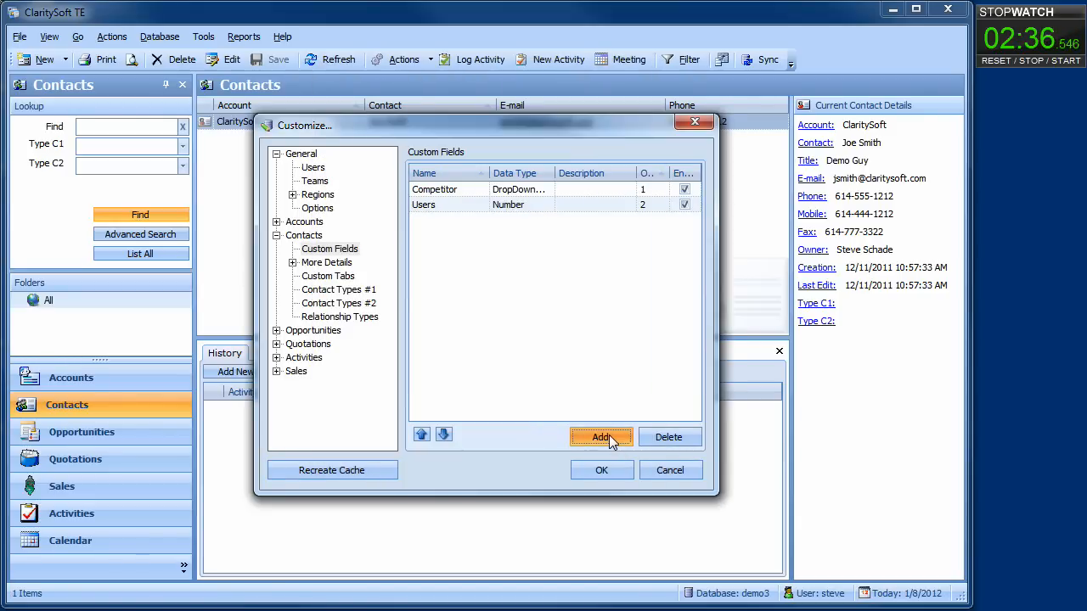
pyautogui.write('Le')
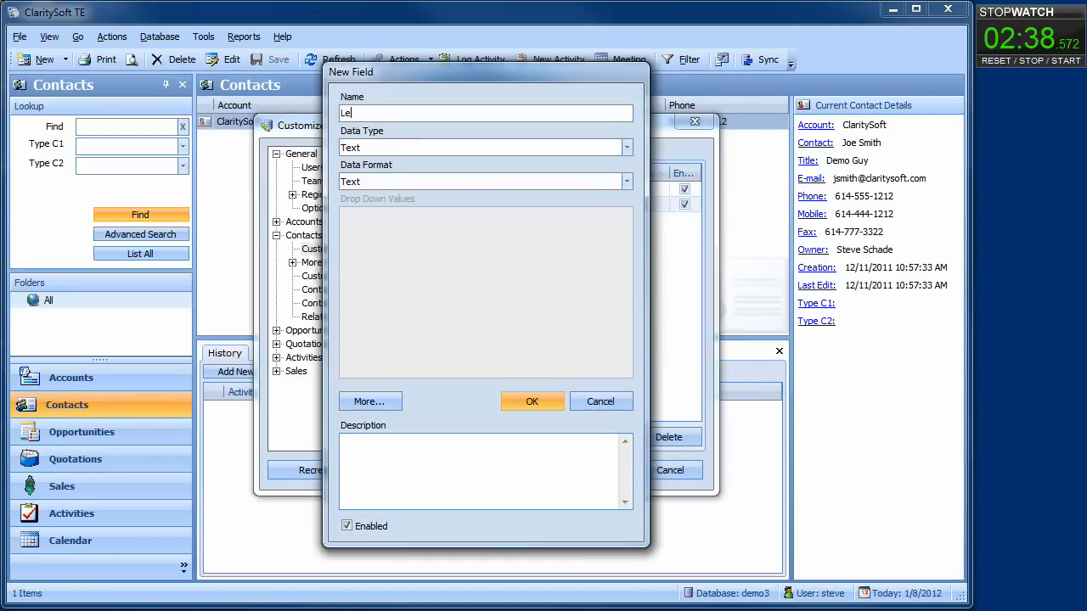
pyautogui.write('ad Source')
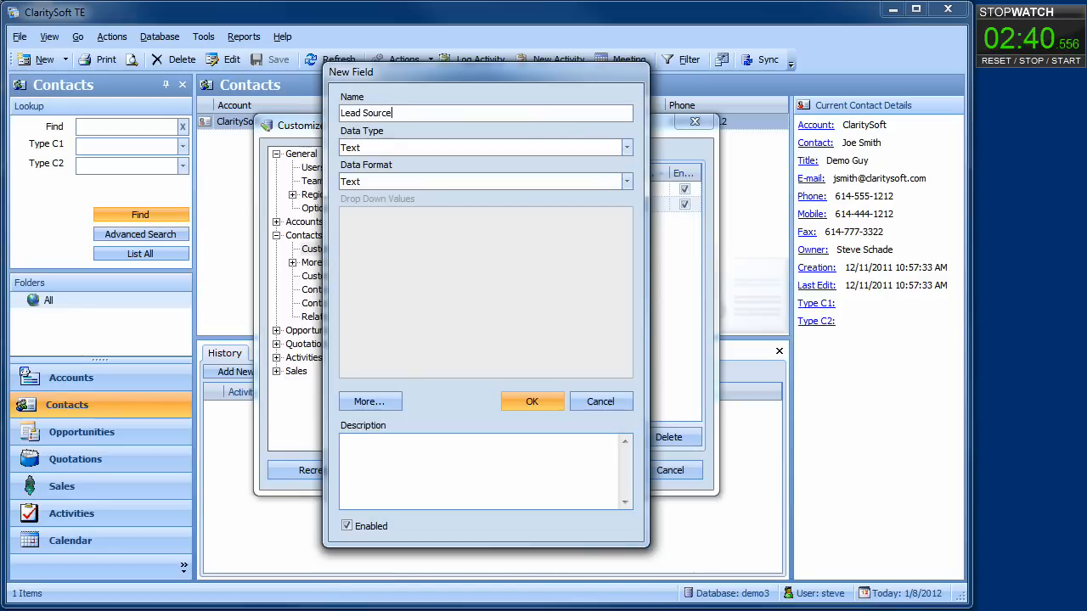
pyautogui.click(628, 148)
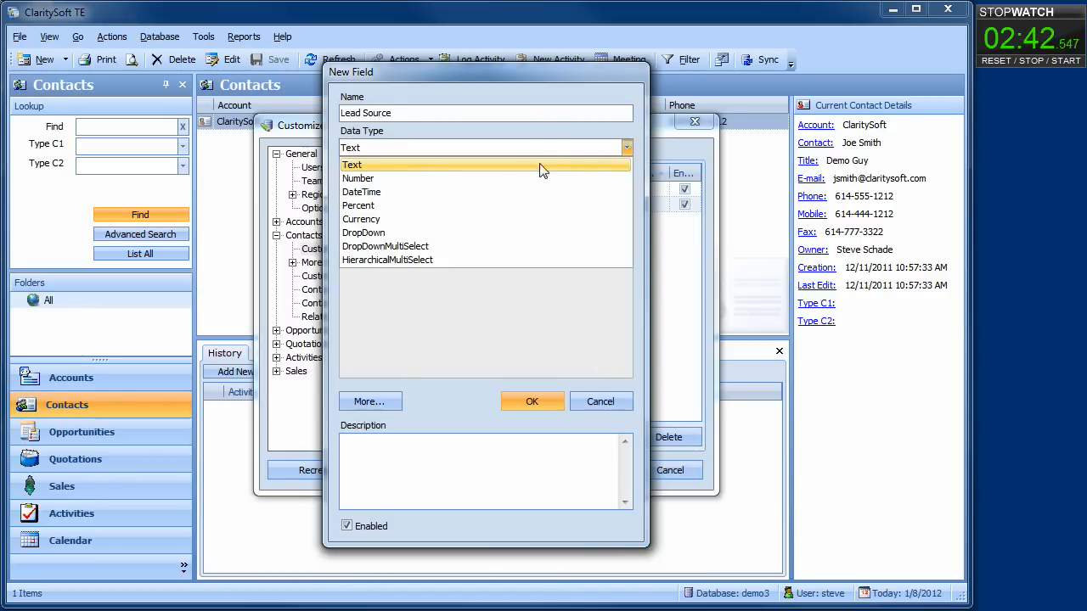
pyautogui.click(425, 233)
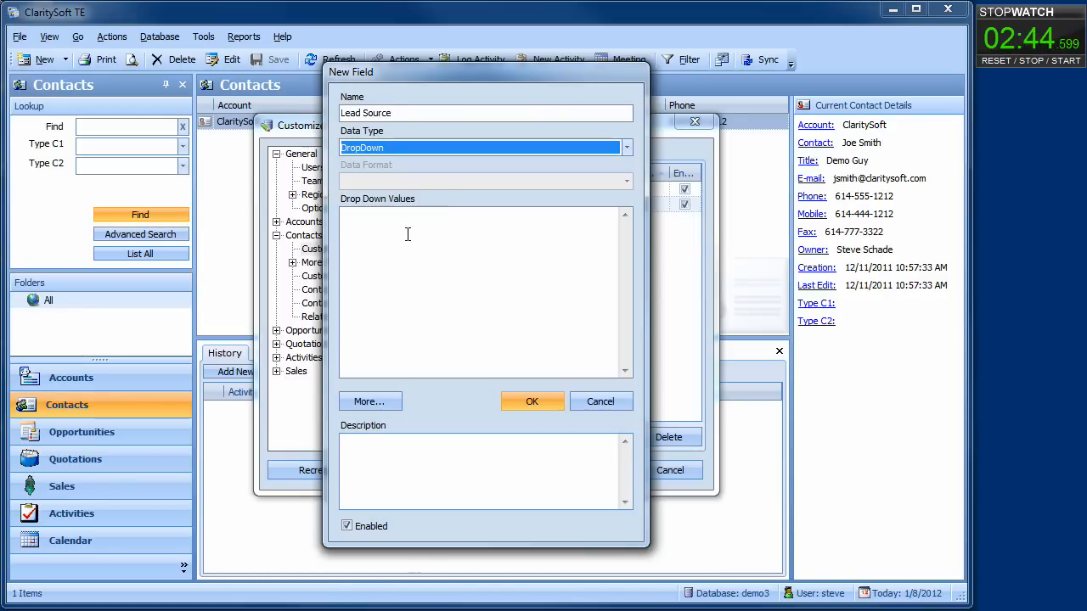
pyautogui.write('Inbou')
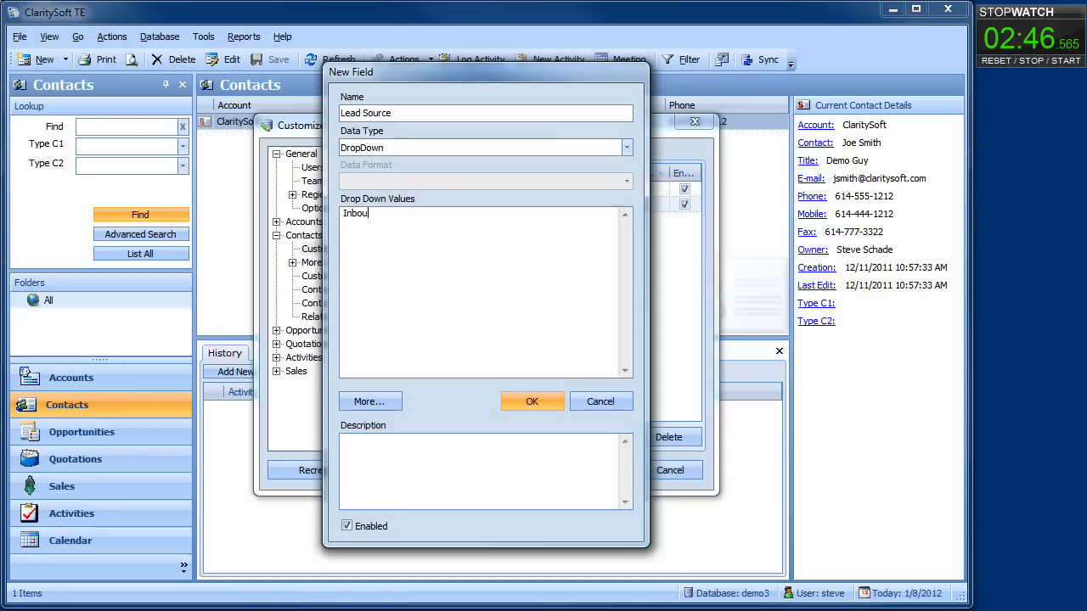
pyautogui.write('nd Call ')
pyautogui.write('Outbound')
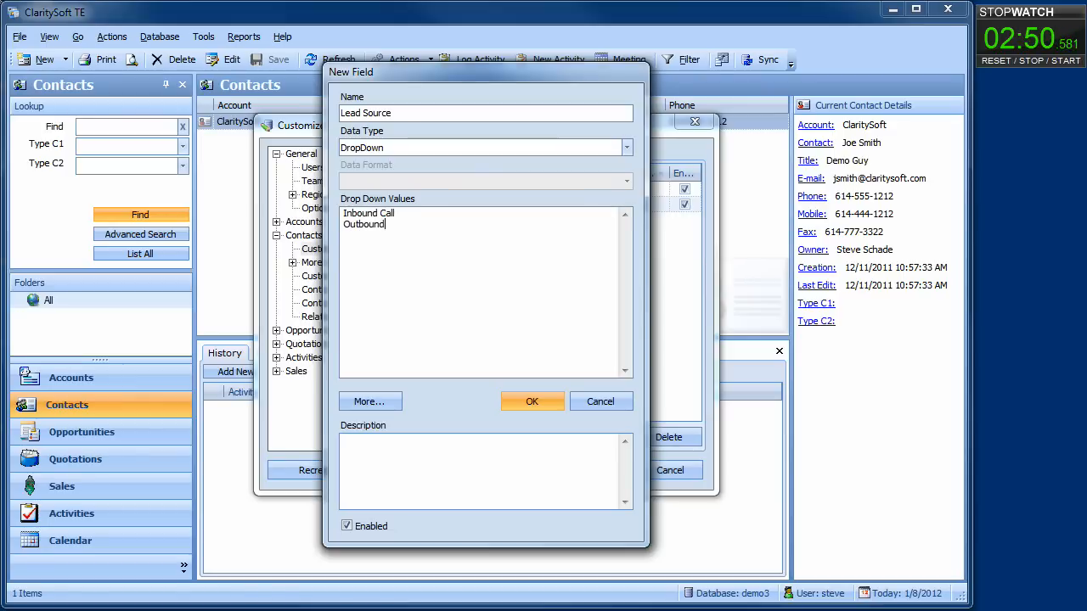
pyautogui.write('Call')
pyautogui.press('Return')
pyautogui.write('Weg')
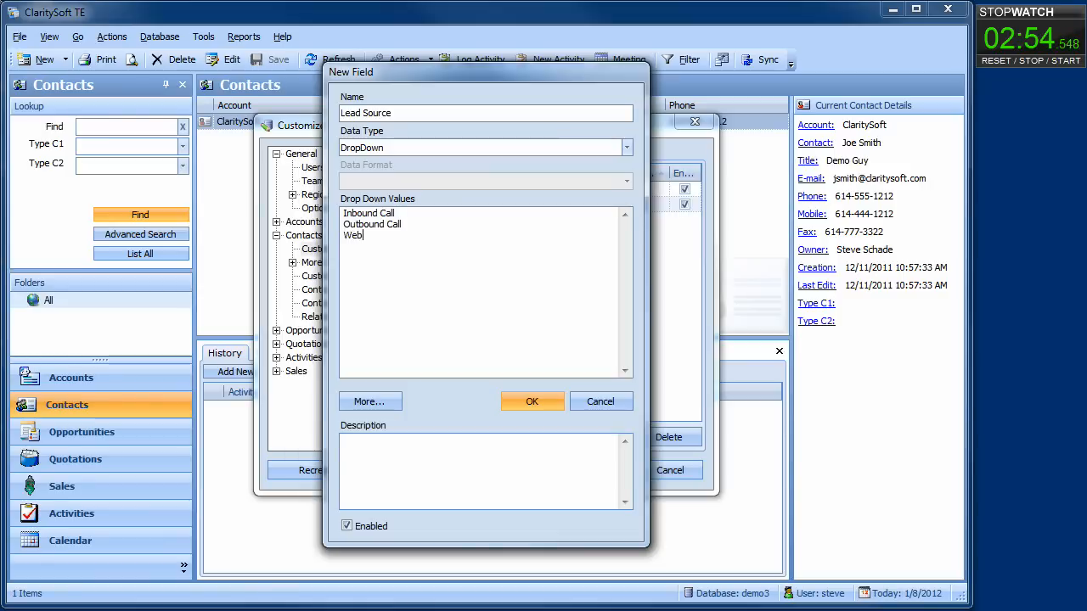
pyautogui.write('site')
pyautogui.click(553, 403)
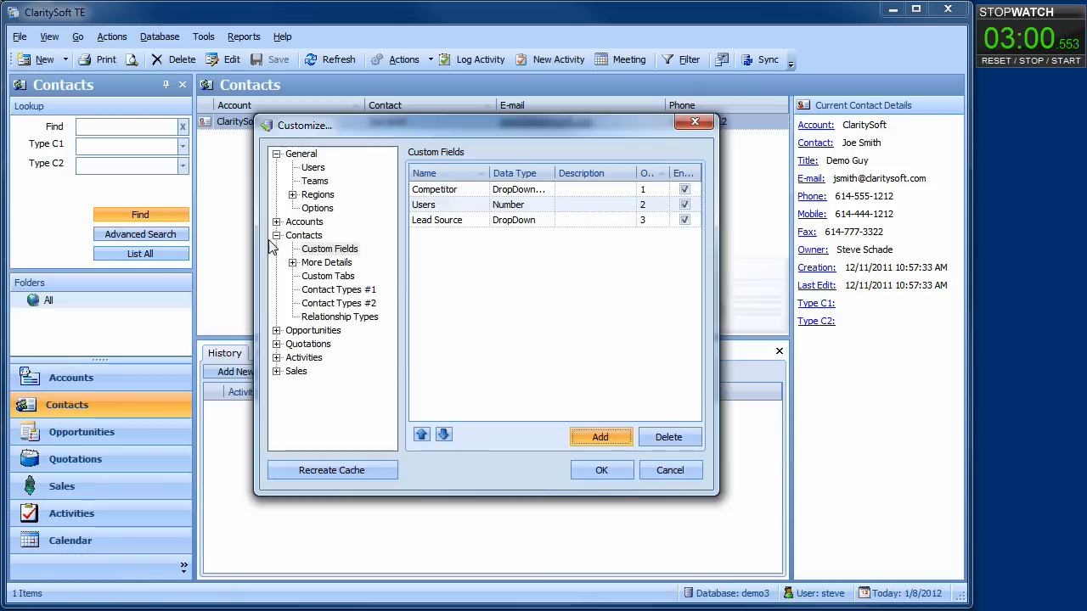
# Add the products Hosted and On-Premise under Opportunities > Products.
pyautogui.click(276, 235)
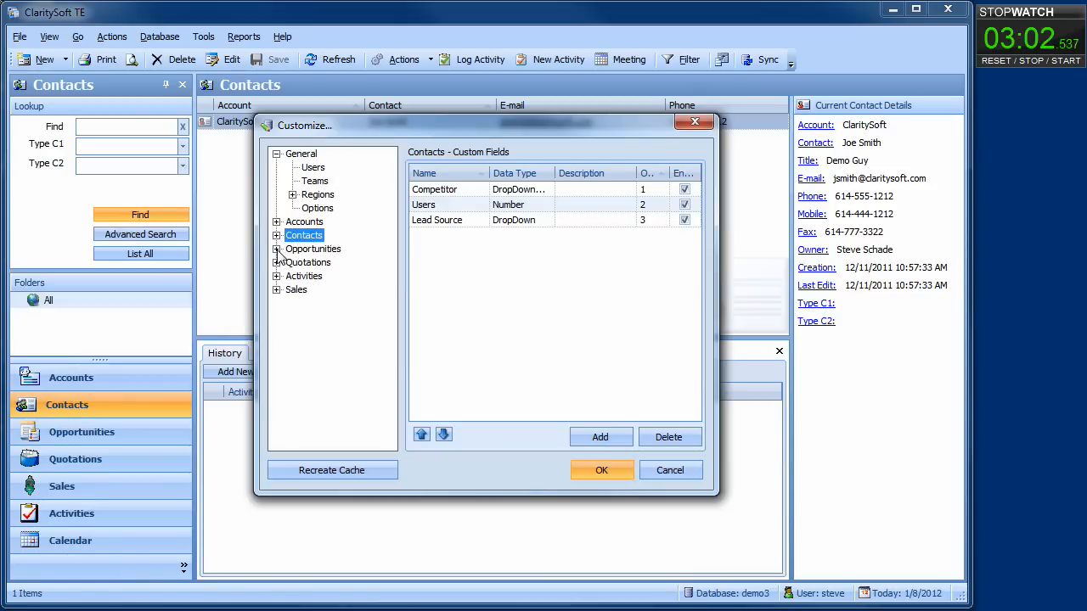
pyautogui.click(276, 249)
pyautogui.click(318, 305)
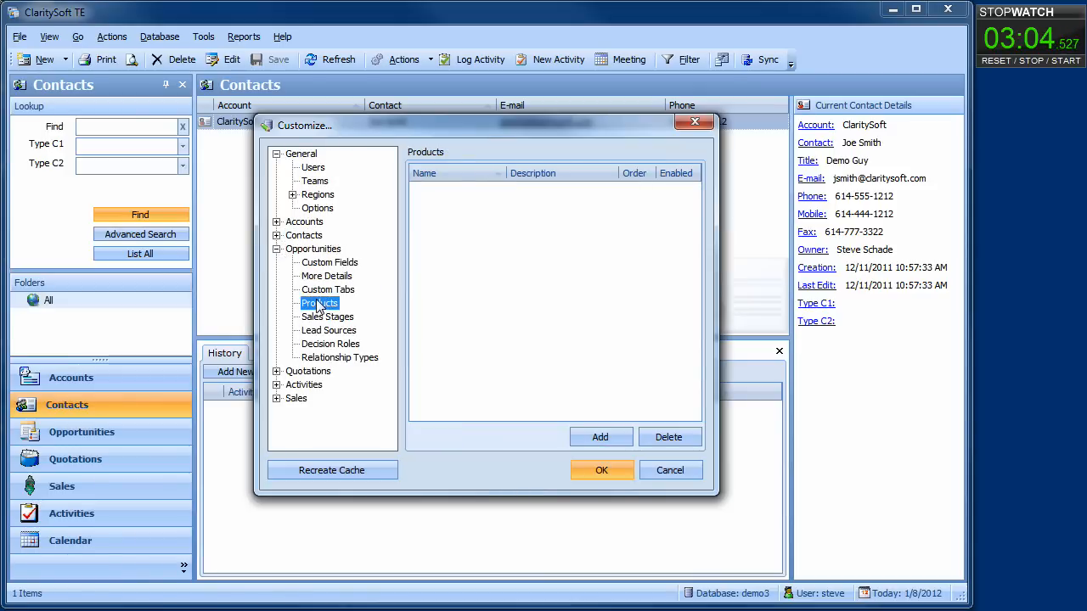
pyautogui.click(592, 444)
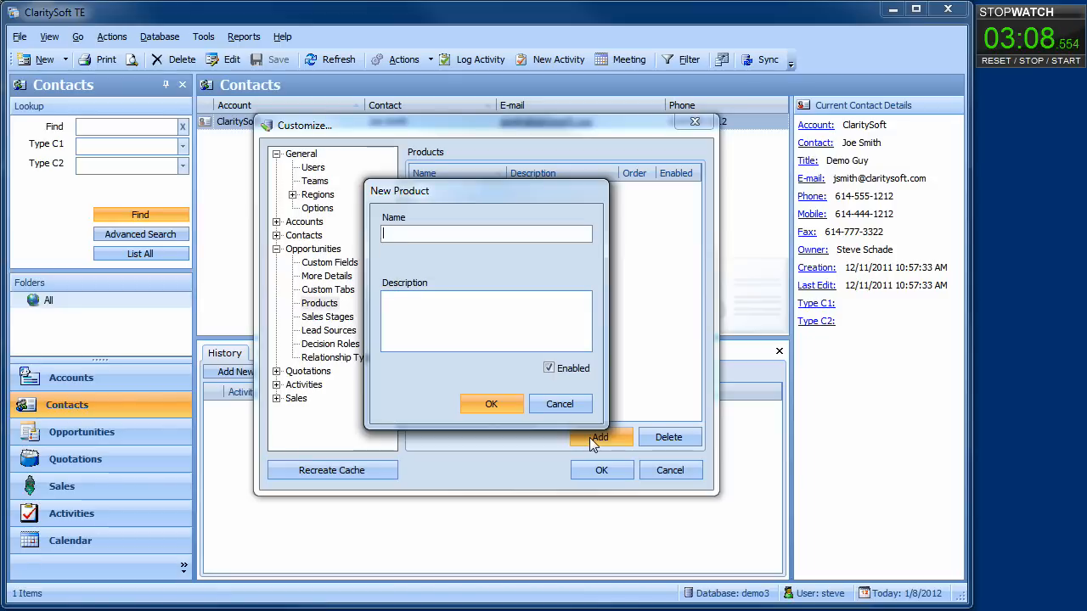
pyautogui.write('Hoste')
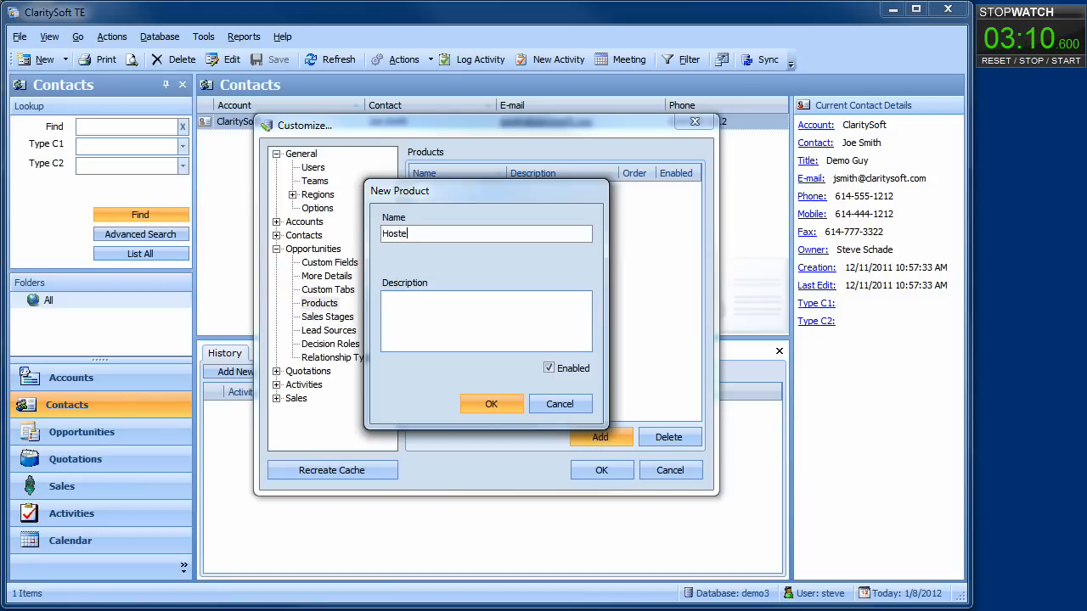
pyautogui.write('d')
pyautogui.press('Return')
pyautogui.click(600, 436)
pyautogui.write('On')
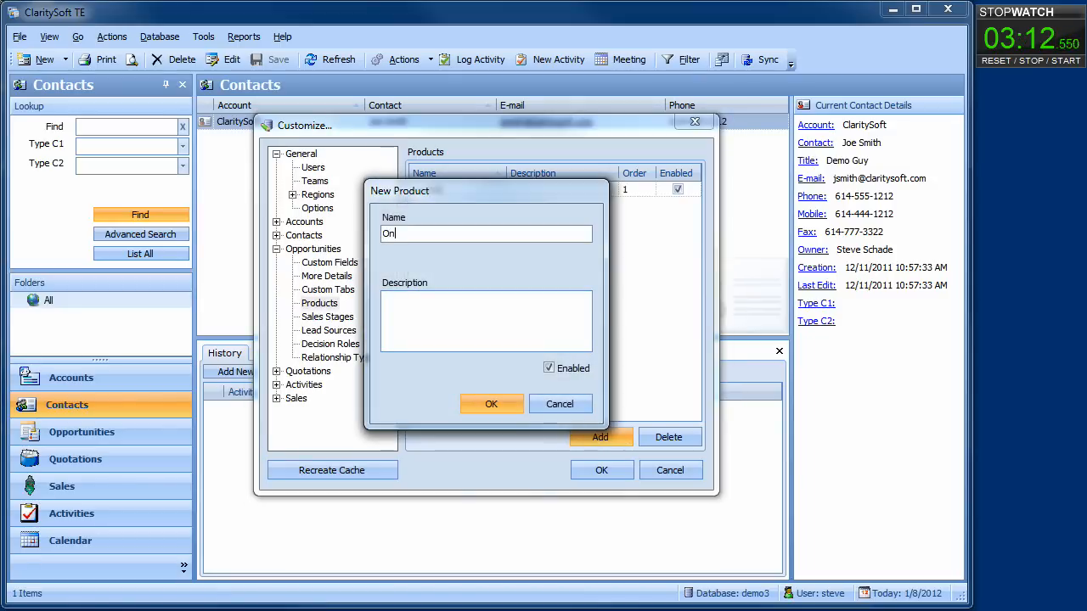
pyautogui.write('-Pre')
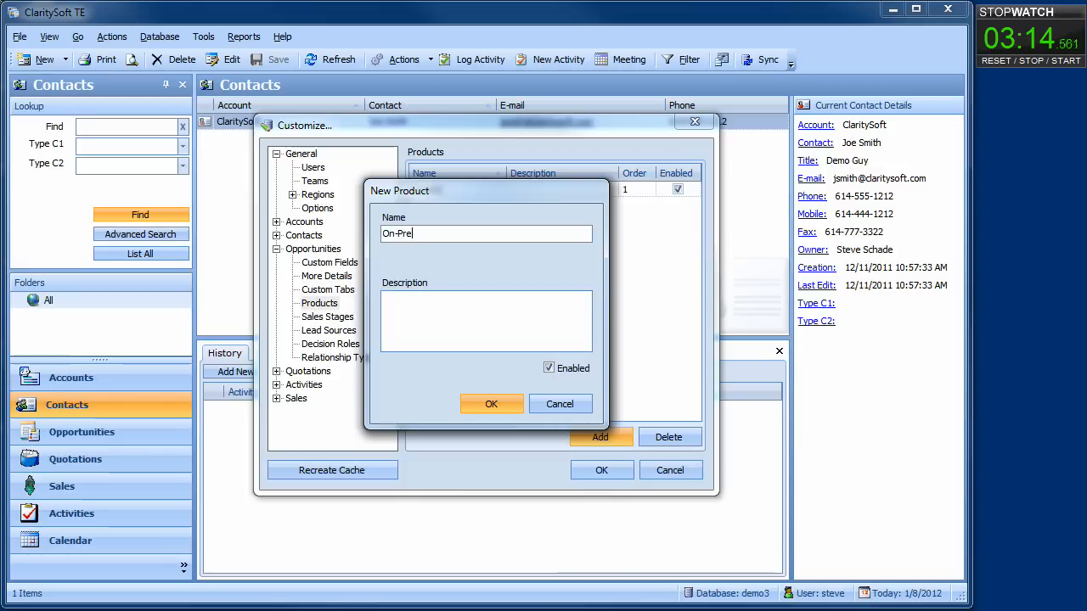
pyautogui.write('mise')
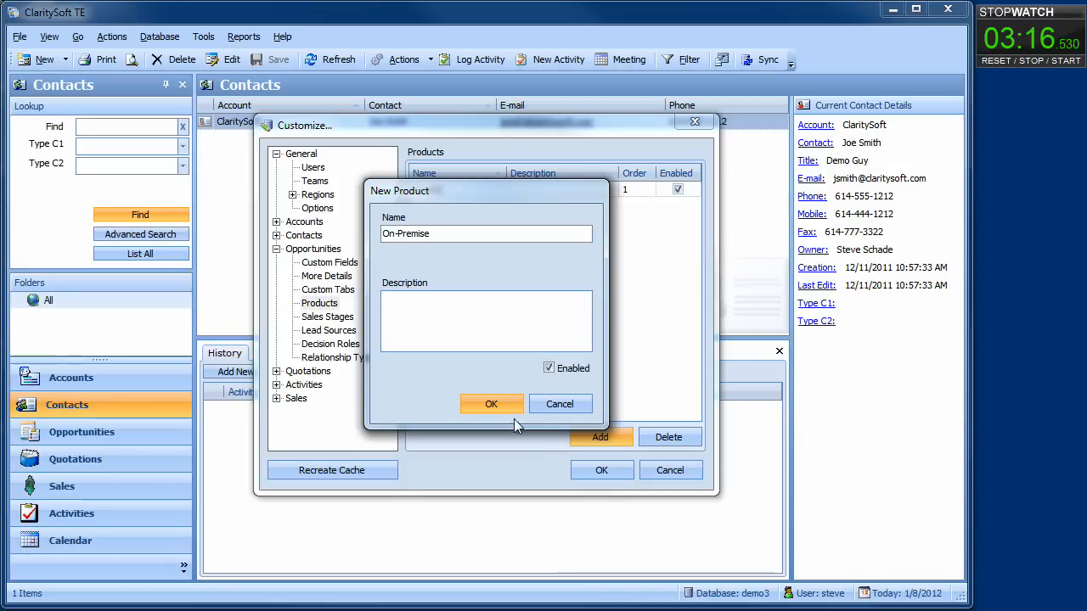
pyautogui.click(493, 408)
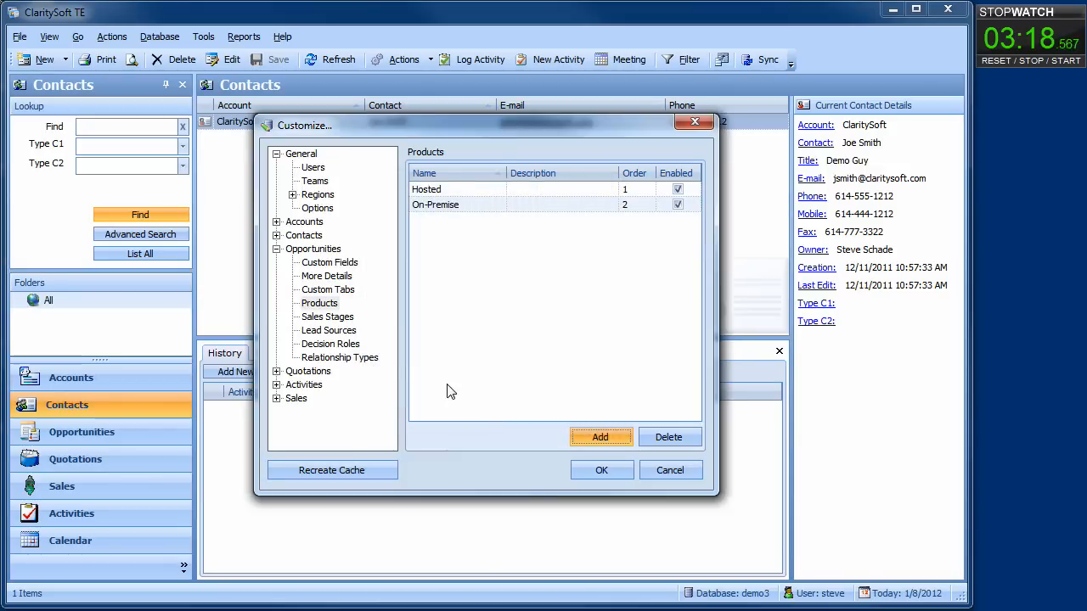
# Add sales stages Demo at 25% and Quotation at 50% probability.
pyautogui.click(333, 317)
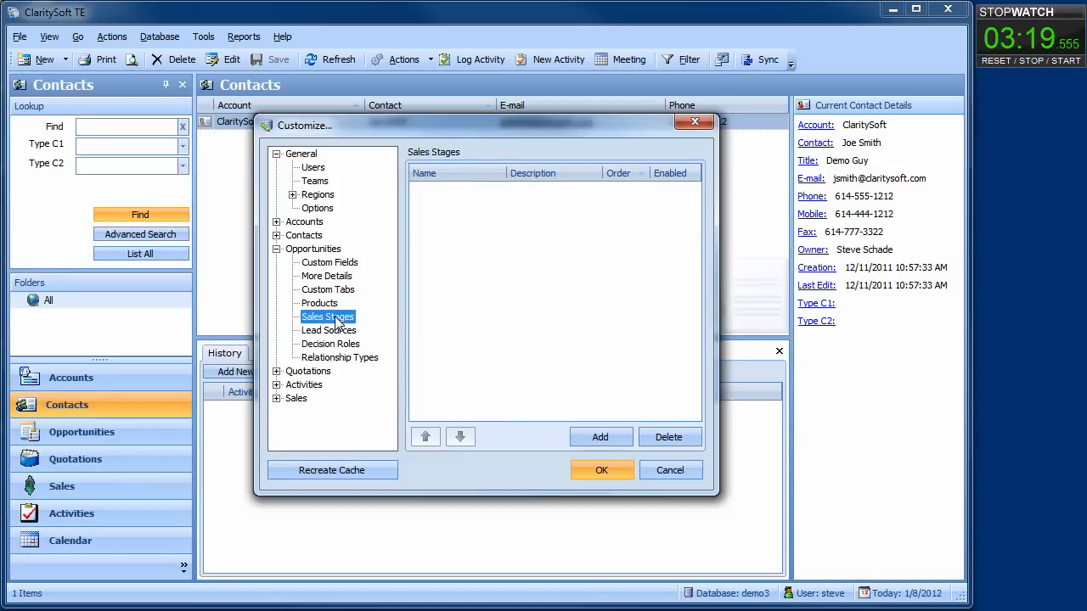
pyautogui.click(589, 438)
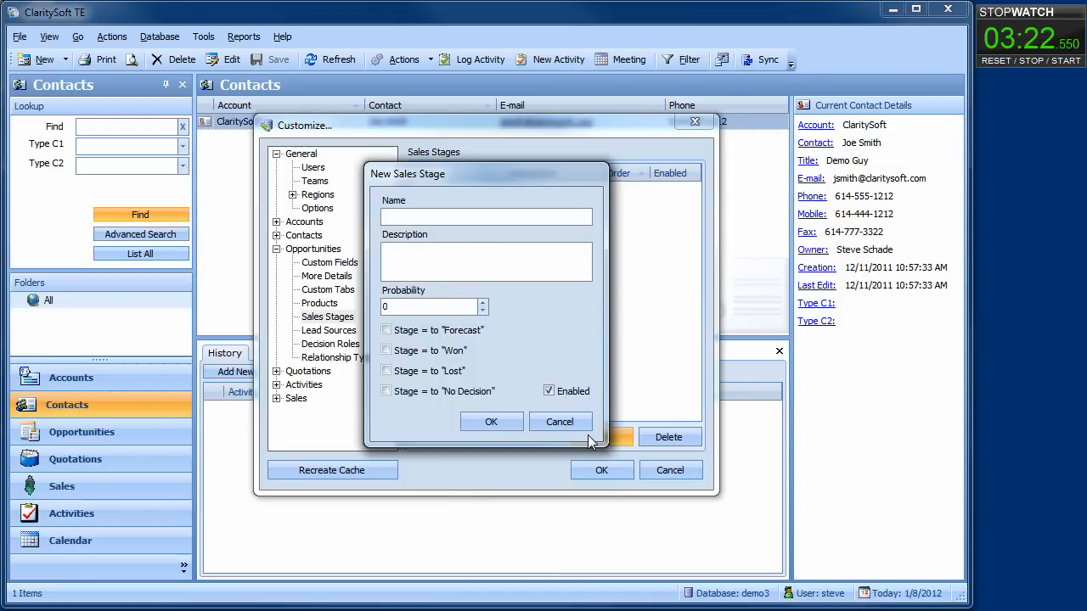
pyautogui.write('Demo')
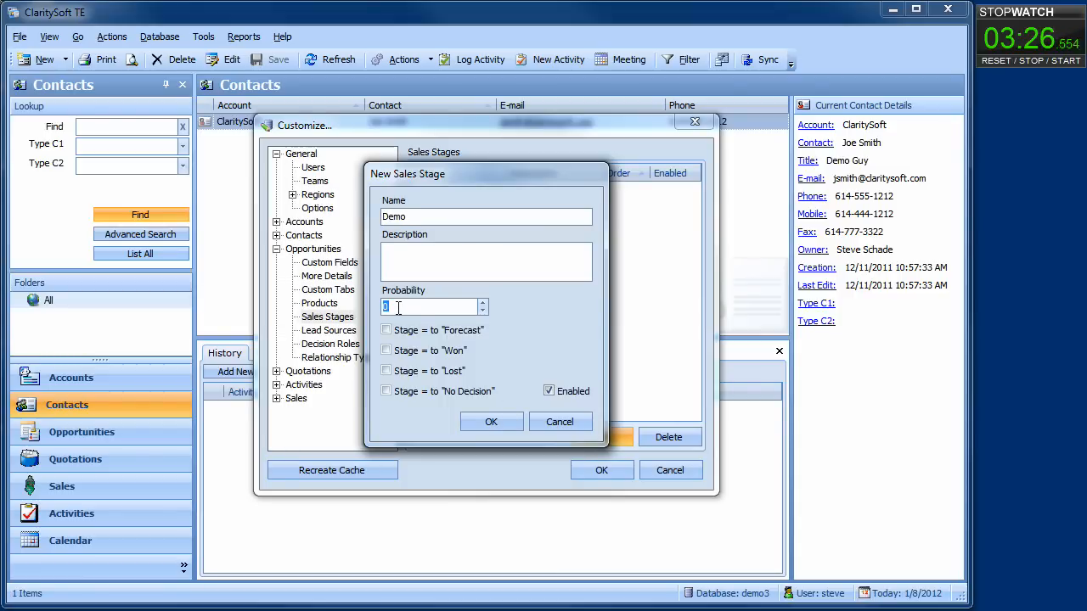
pyautogui.write('25')
pyautogui.click(484, 422)
pyautogui.click(580, 437)
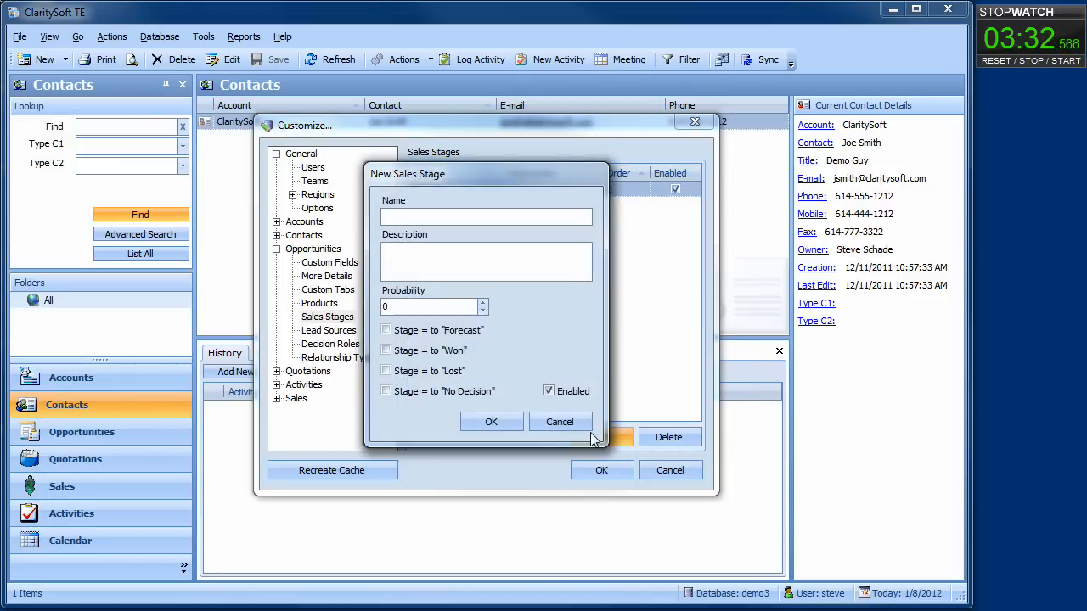
pyautogui.write('Quot')
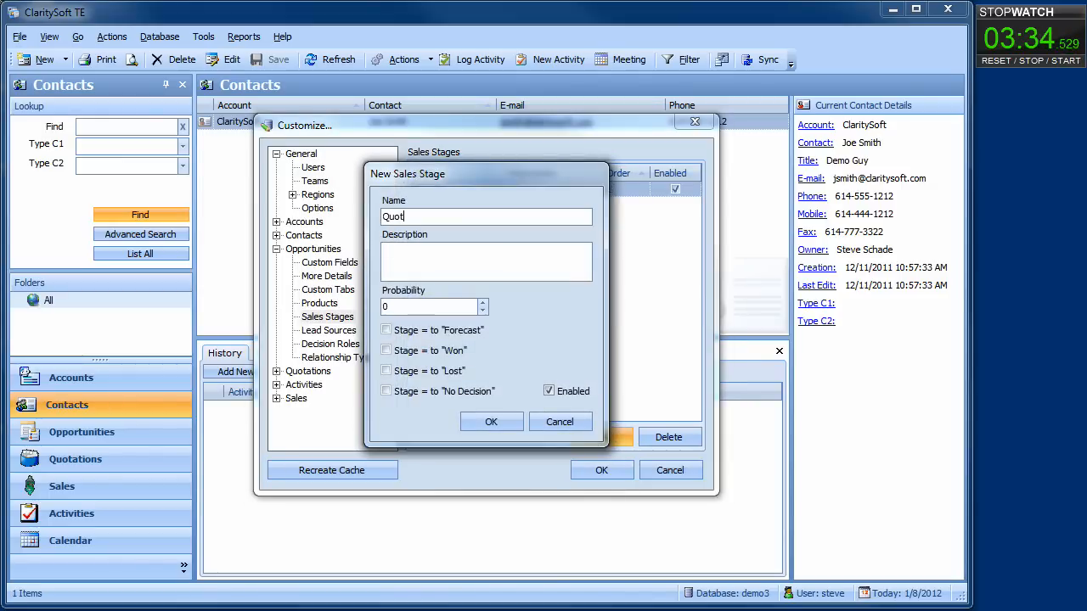
pyautogui.write('ation')
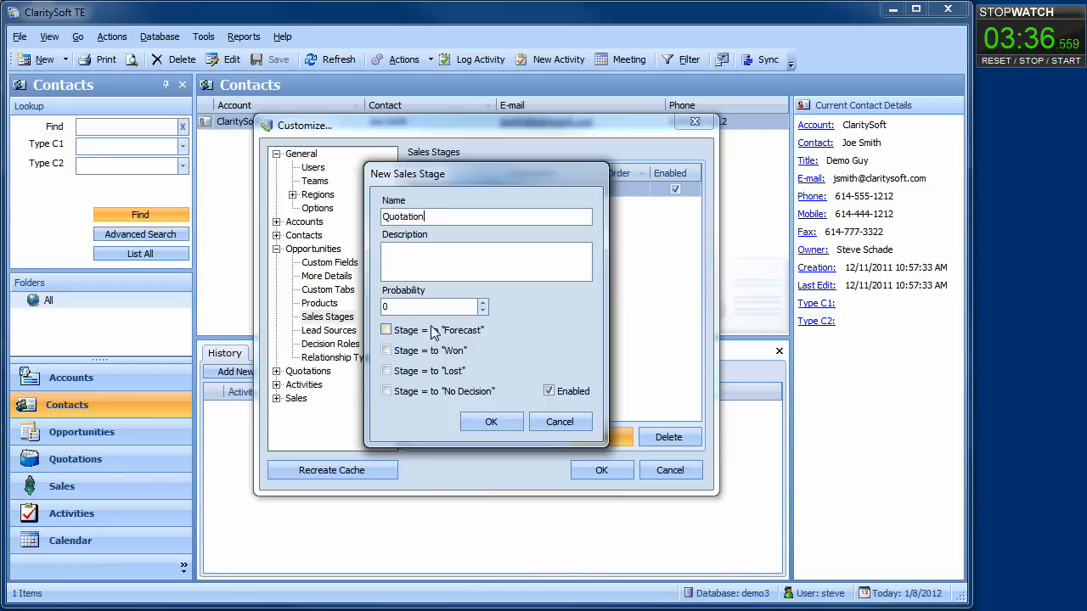
pyautogui.write('50')
pyautogui.click(481, 421)
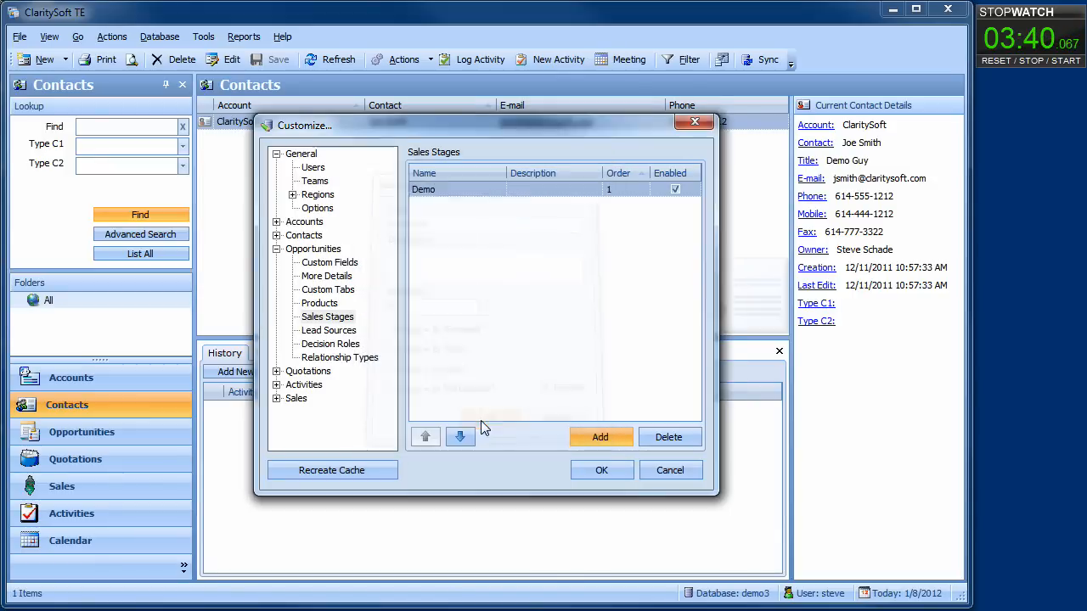
# Add Upside and Commit (90%) stages, both counted toward the forecast.
pyautogui.click(600, 438)
pyautogui.write('Upside')
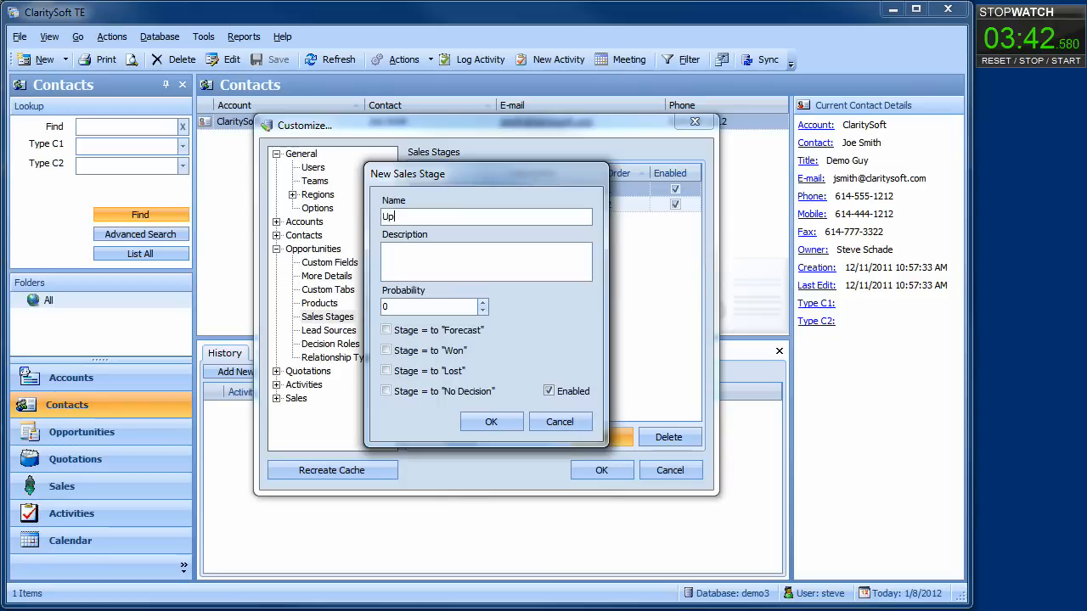
pyautogui.click(401, 307)
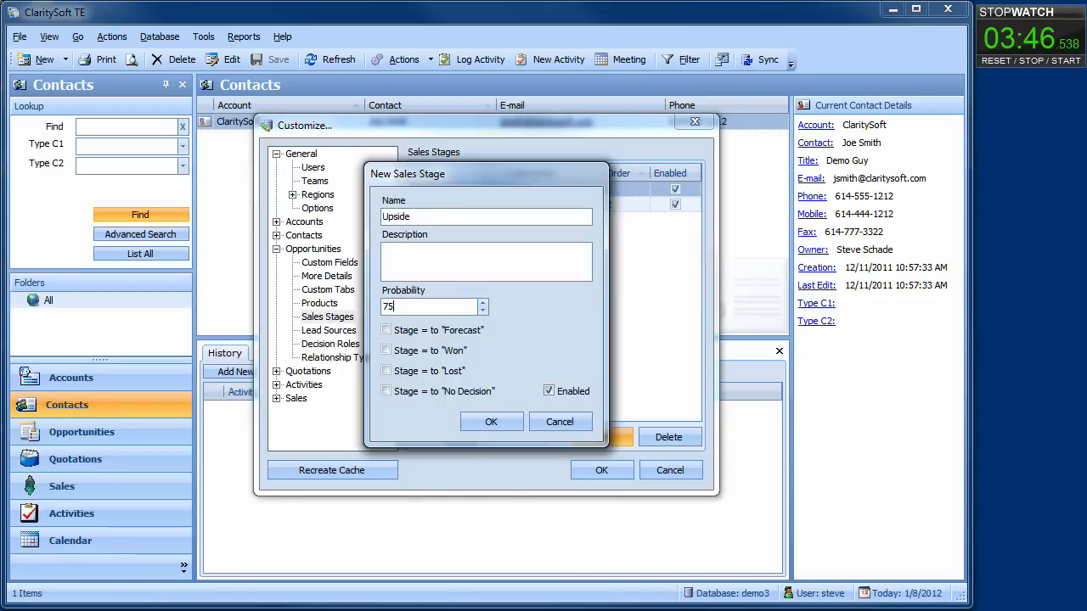
pyautogui.click(388, 331)
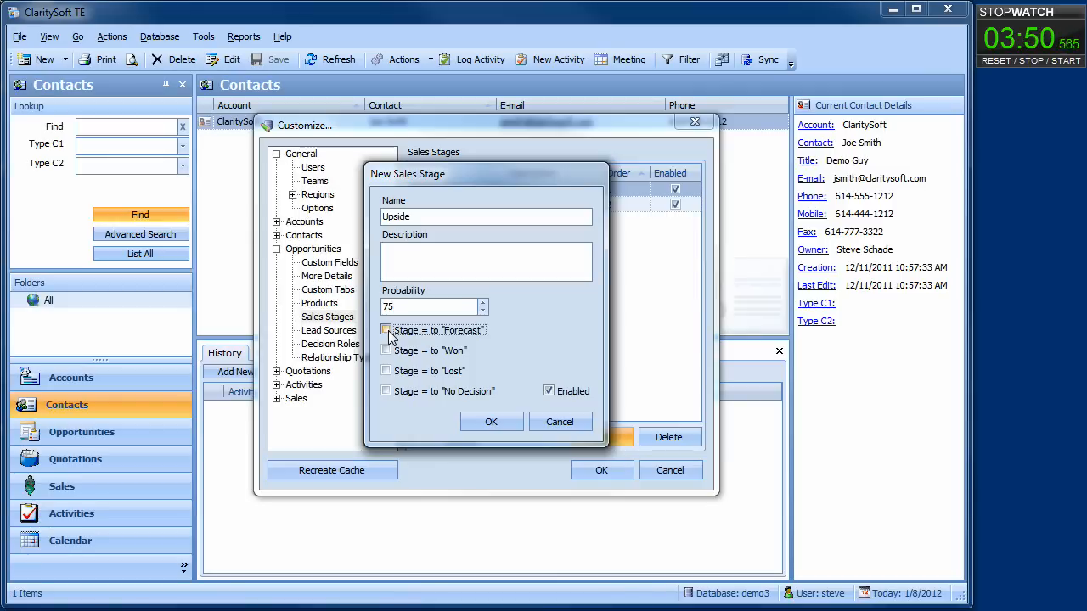
pyautogui.click(490, 422)
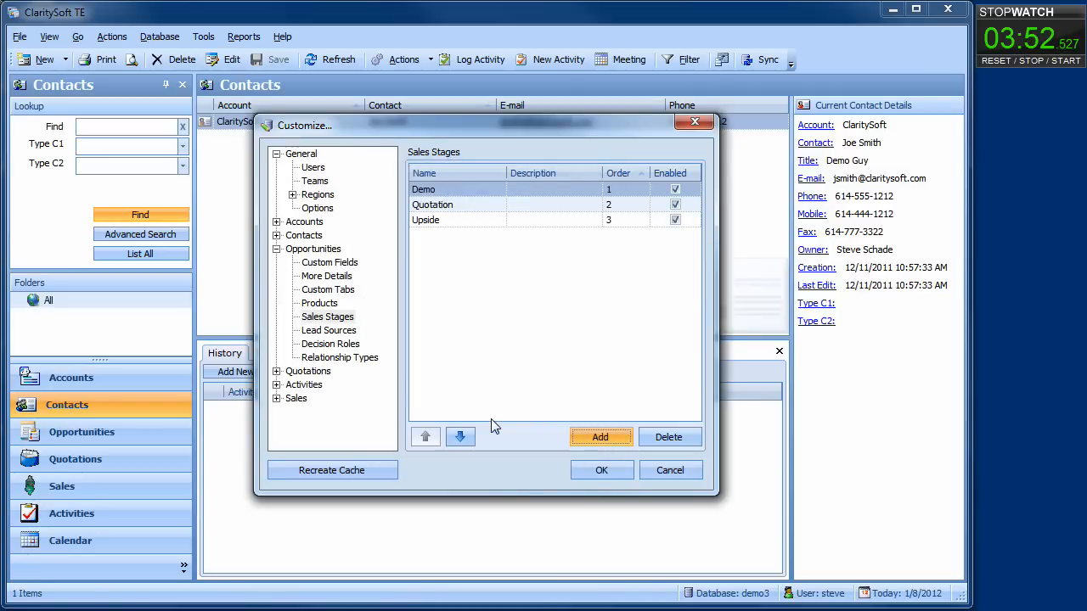
pyautogui.click(595, 443)
pyautogui.write('Co')
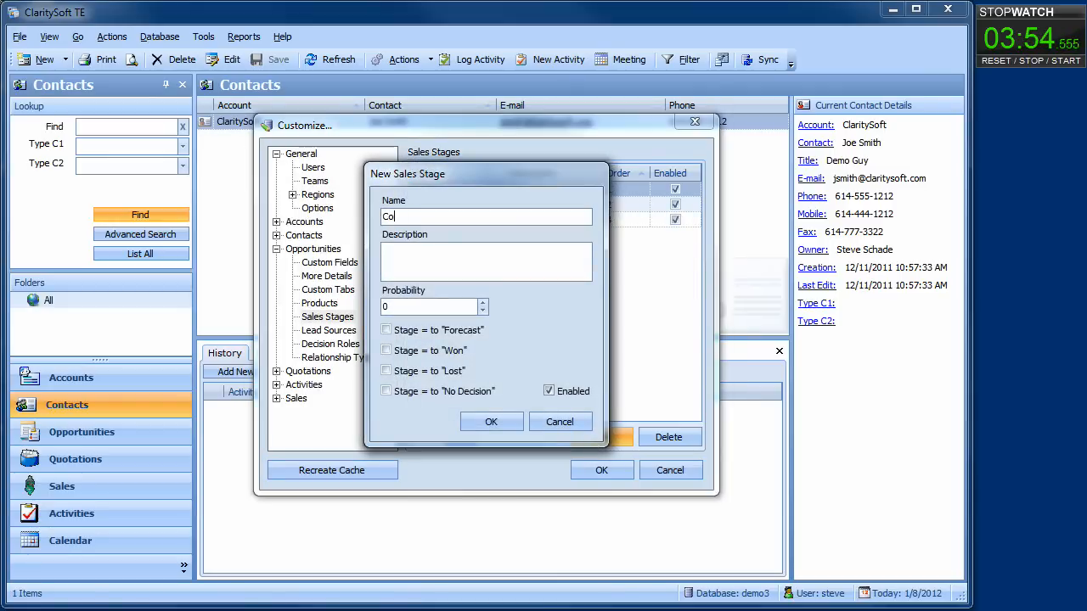
pyautogui.write('mmit')
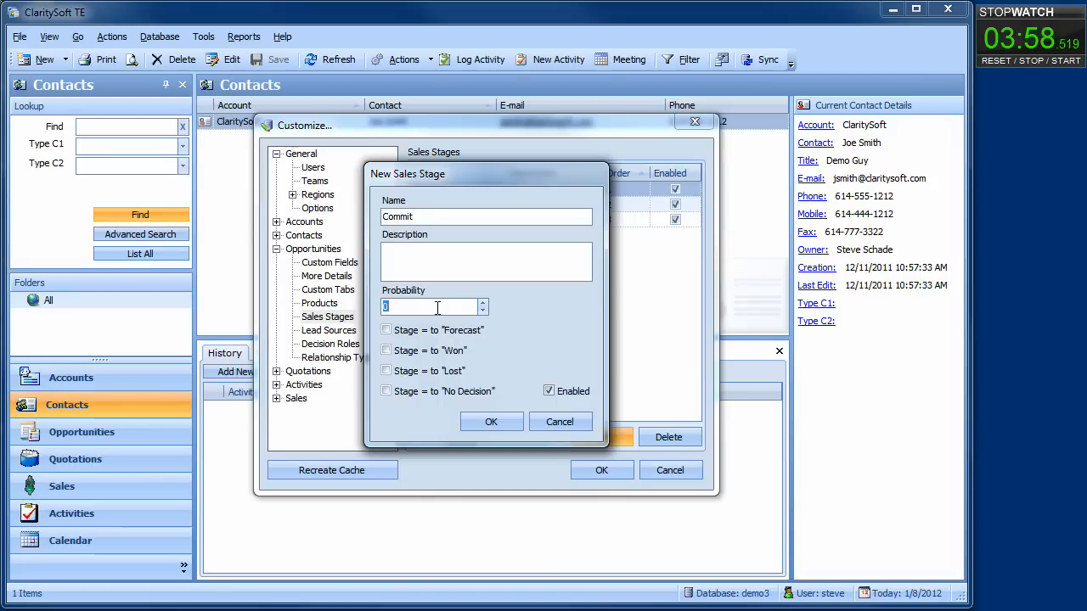
pyautogui.write('90')
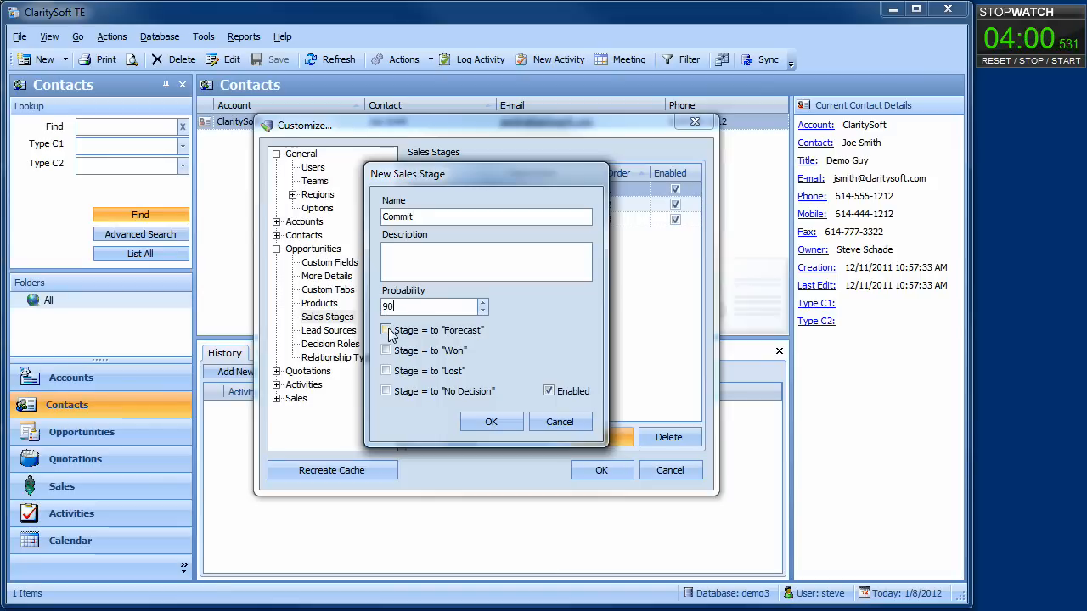
pyautogui.click(386, 330)
pyautogui.click(475, 416)
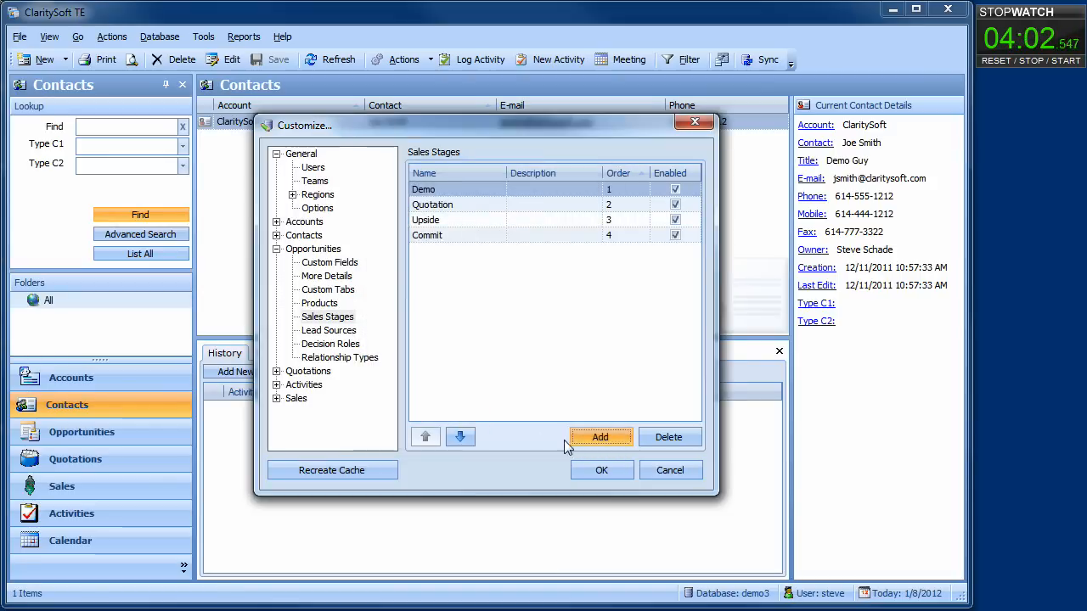
# Add Closed-Won at 100% marked as won, and Closed-Lost marked as lost.
pyautogui.click(591, 441)
pyautogui.write('Cl')
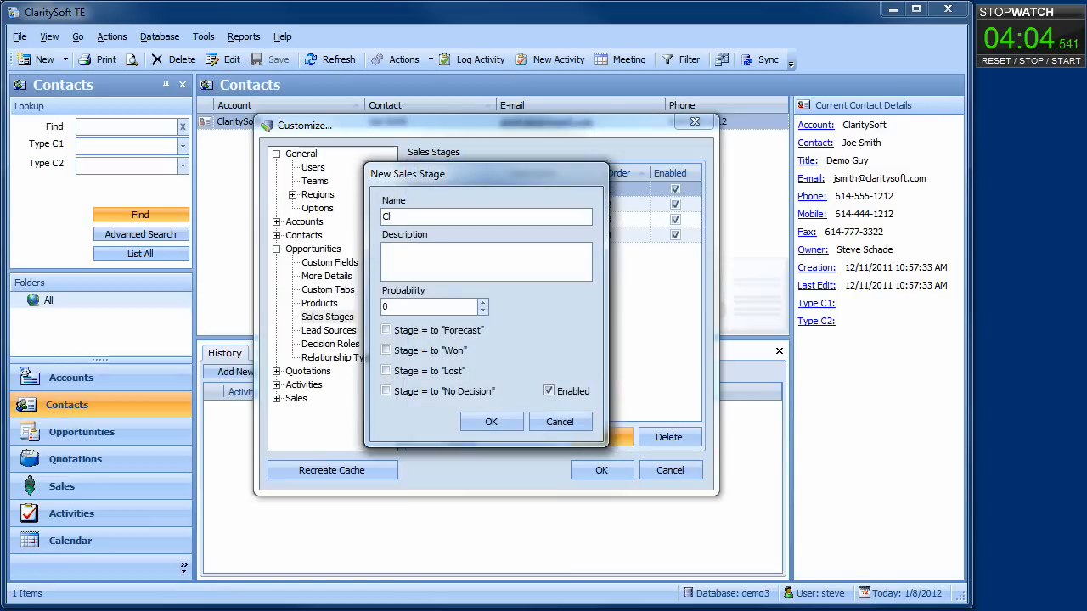
pyautogui.write('osed-')
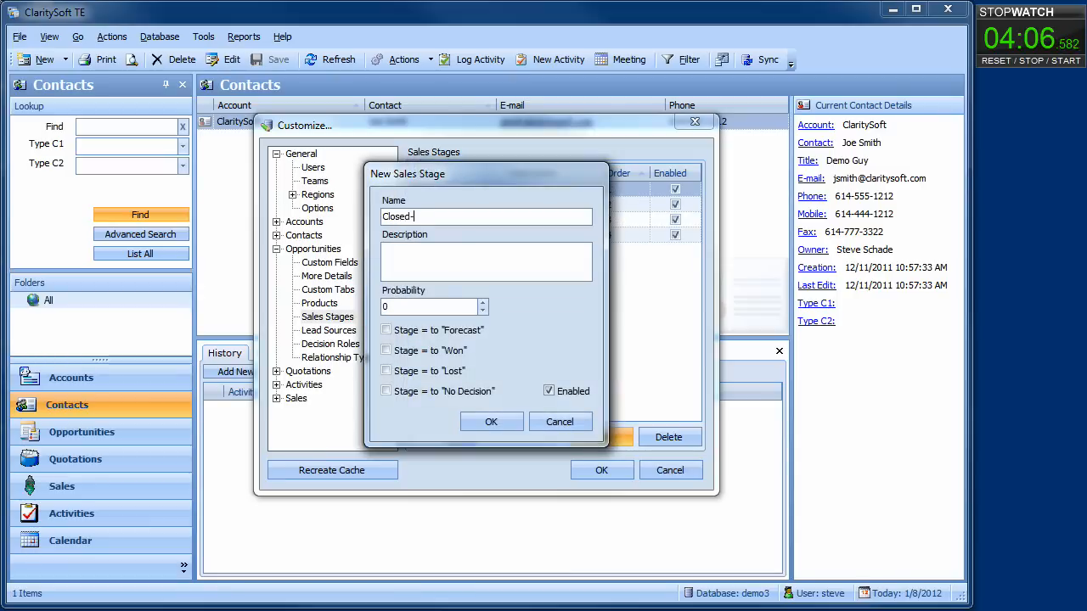
pyautogui.write('Won')
pyautogui.click(404, 305)
pyautogui.write('100')
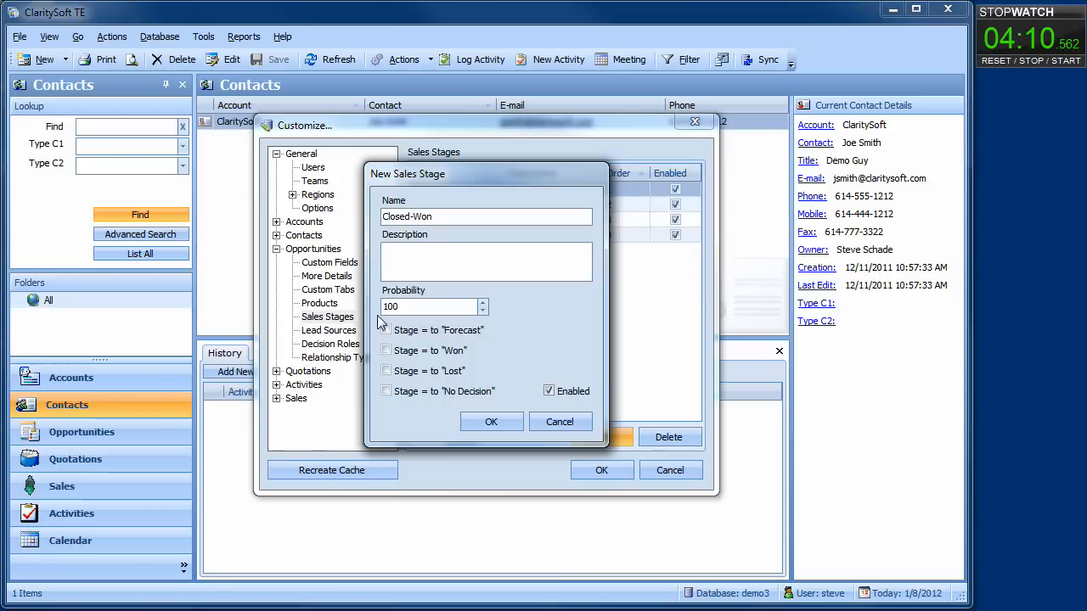
pyautogui.click(386, 351)
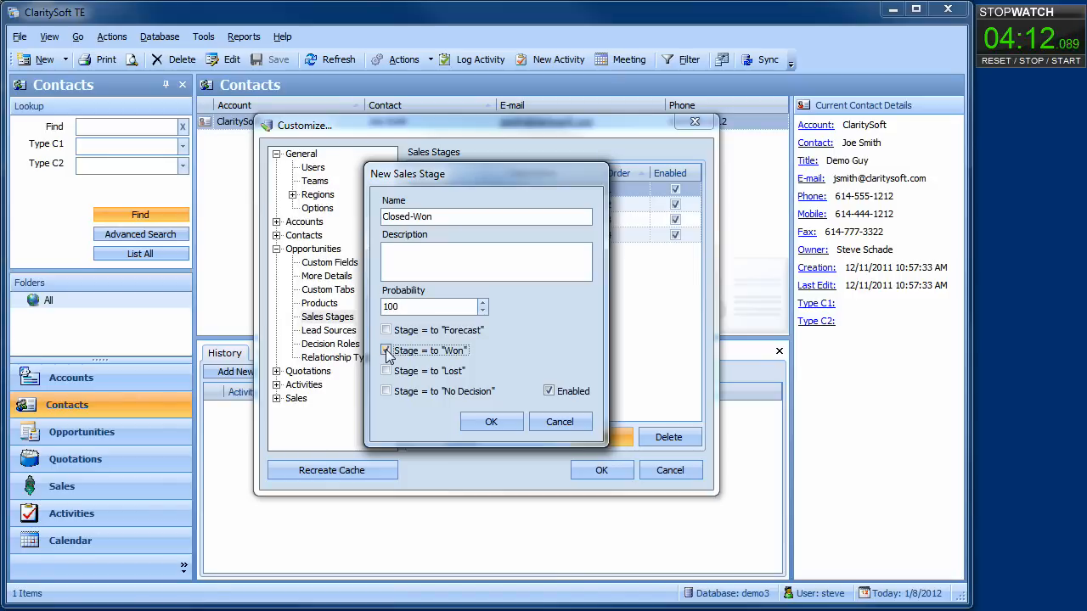
pyautogui.click(475, 417)
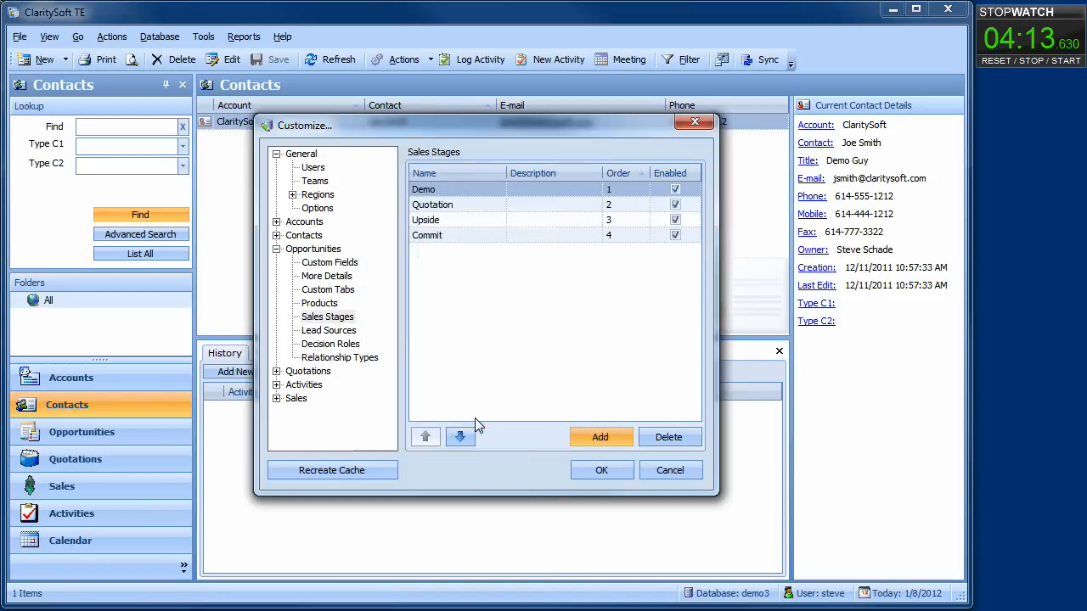
pyautogui.click(591, 436)
pyautogui.write('Closed-Lost')
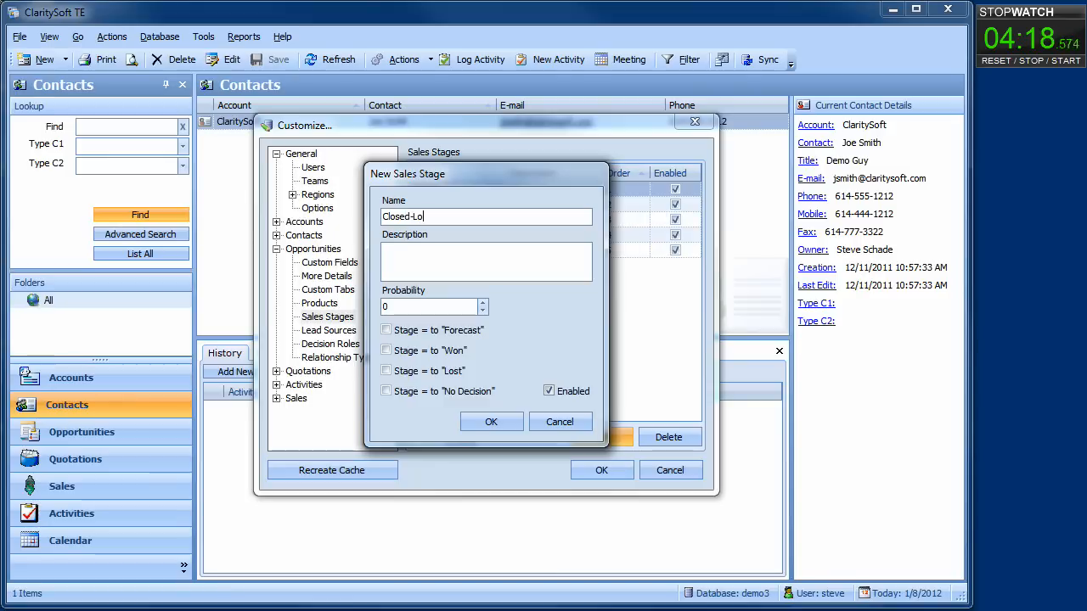
pyautogui.click(386, 372)
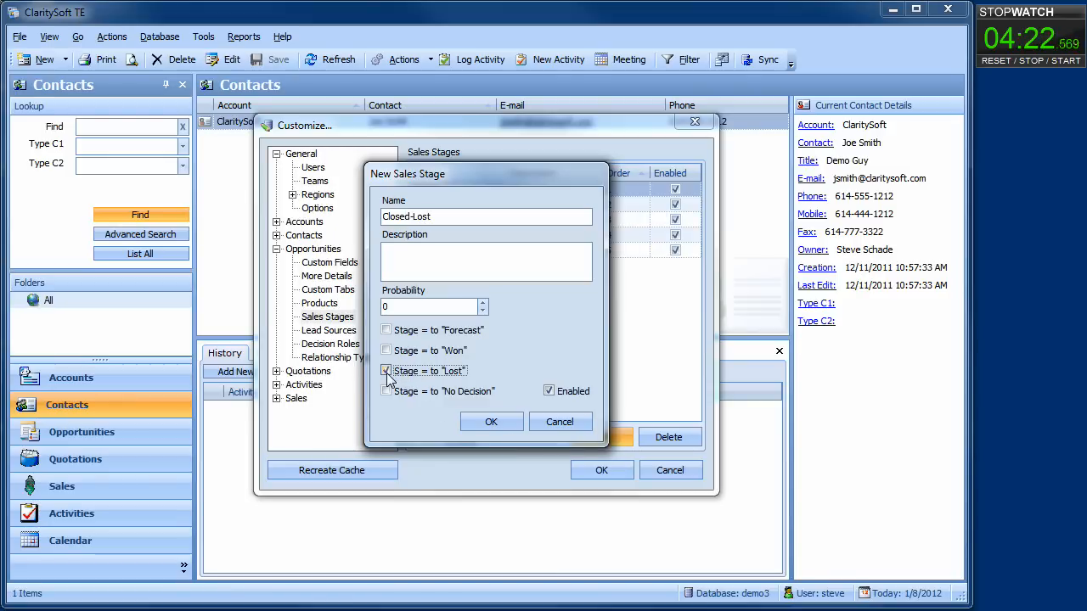
pyautogui.click(491, 422)
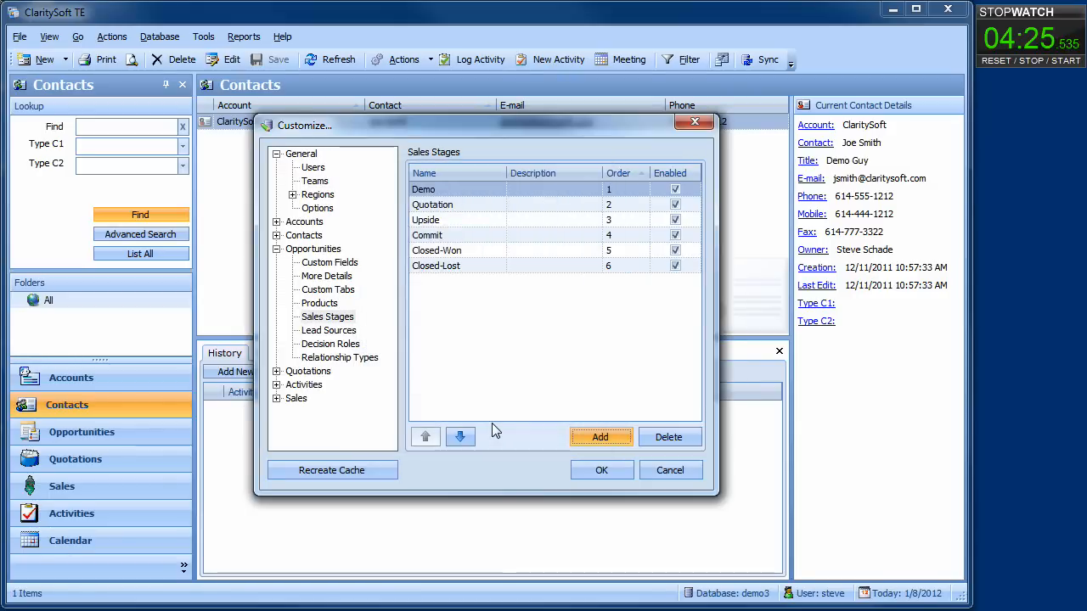
pyautogui.click(344, 331)
# Add opportunity lead sources Inbound Call, Outbound Call and Website.
pyautogui.click(586, 437)
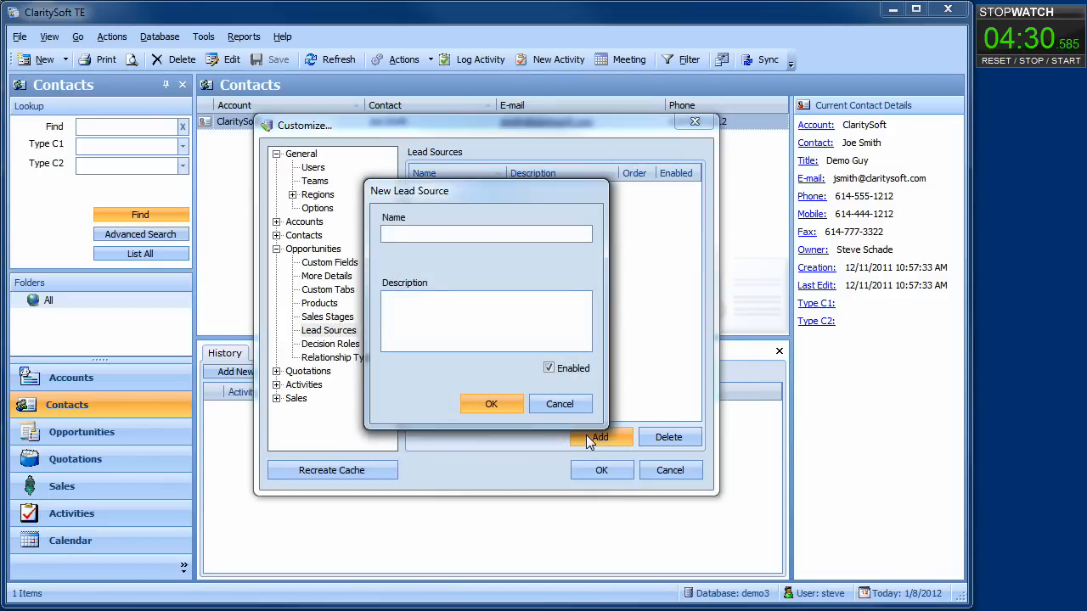
pyautogui.write('Inbound Call')
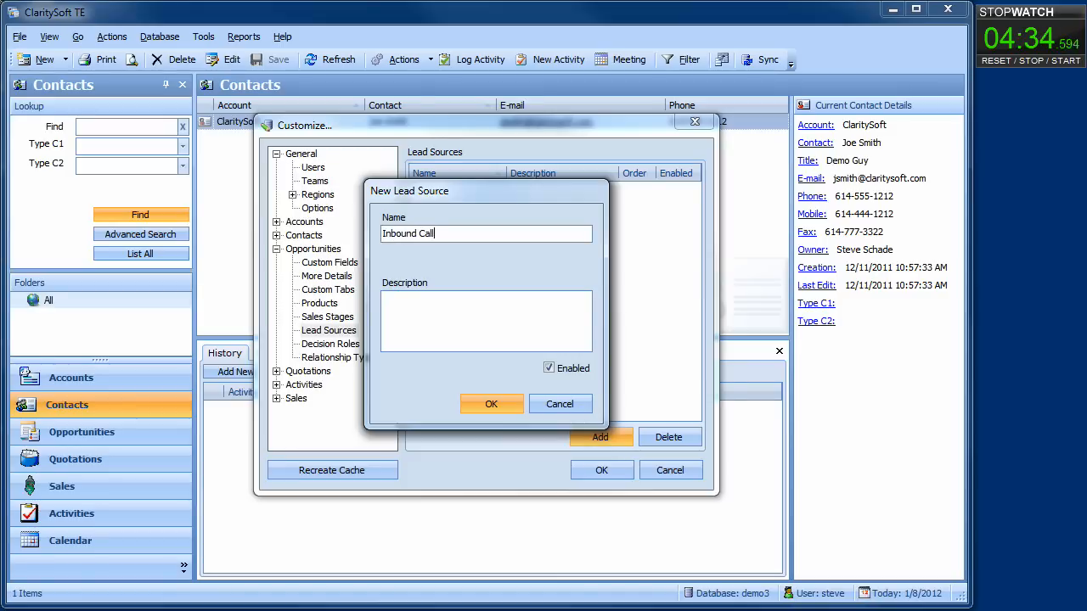
pyautogui.press('Return')
pyautogui.click(590, 440)
pyautogui.write('Out')
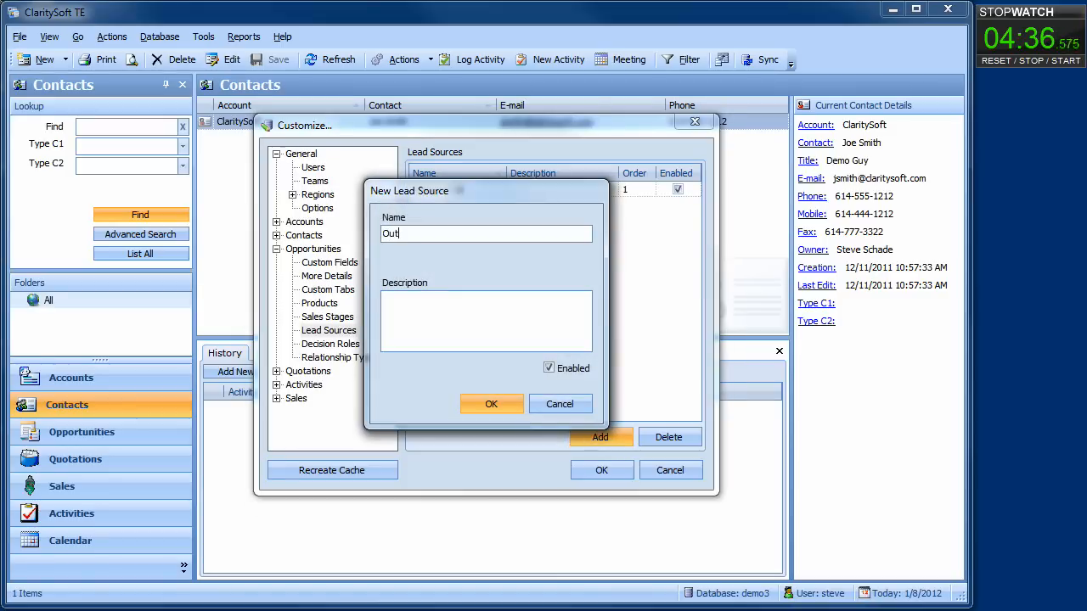
pyautogui.write('bound Call')
pyautogui.press('Return')
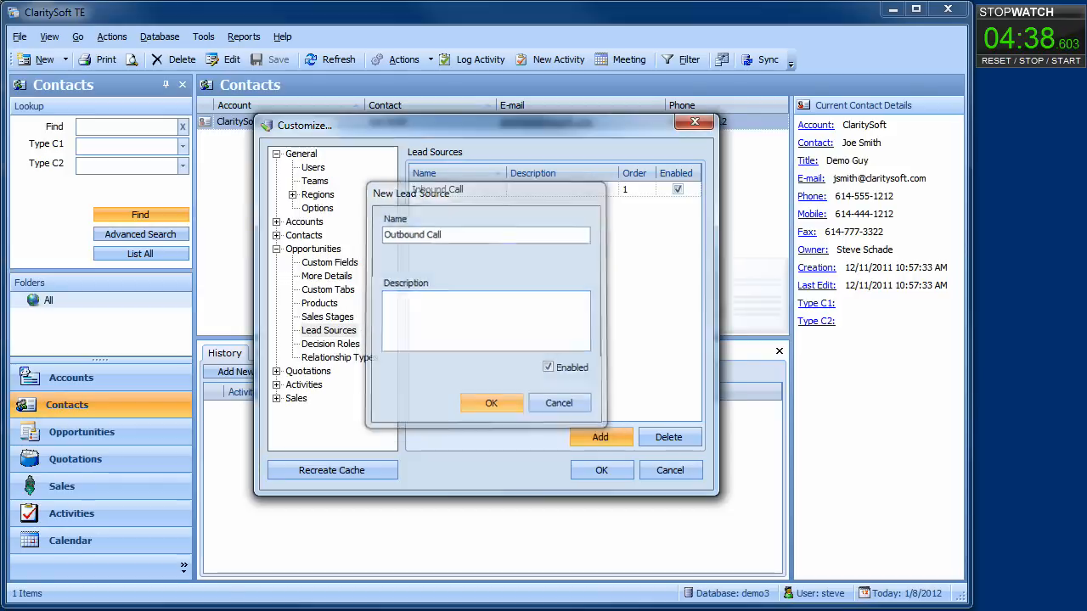
pyautogui.click(591, 440)
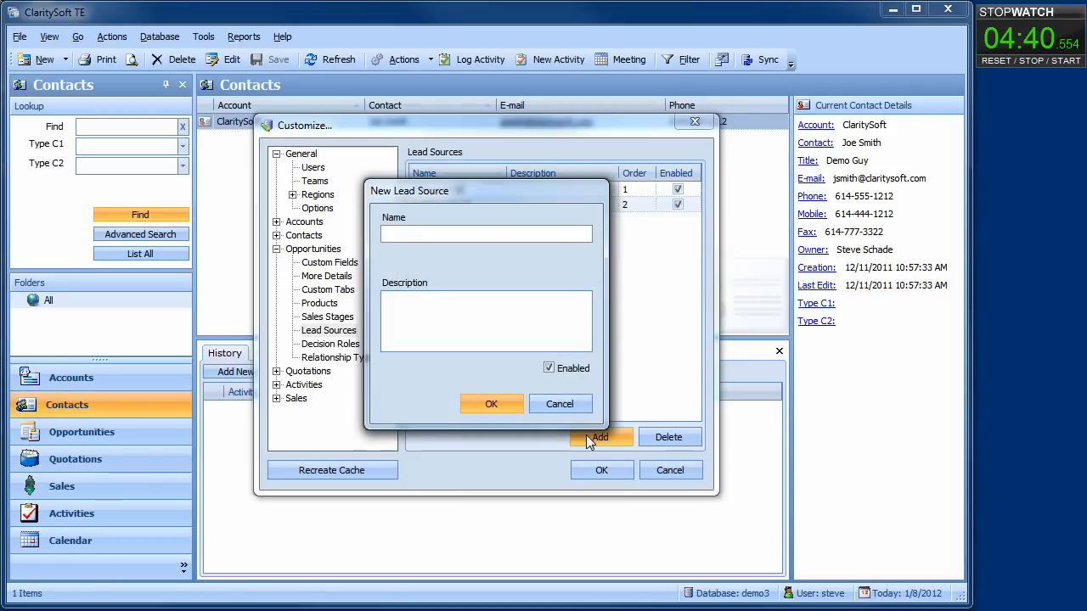
pyautogui.write('Website')
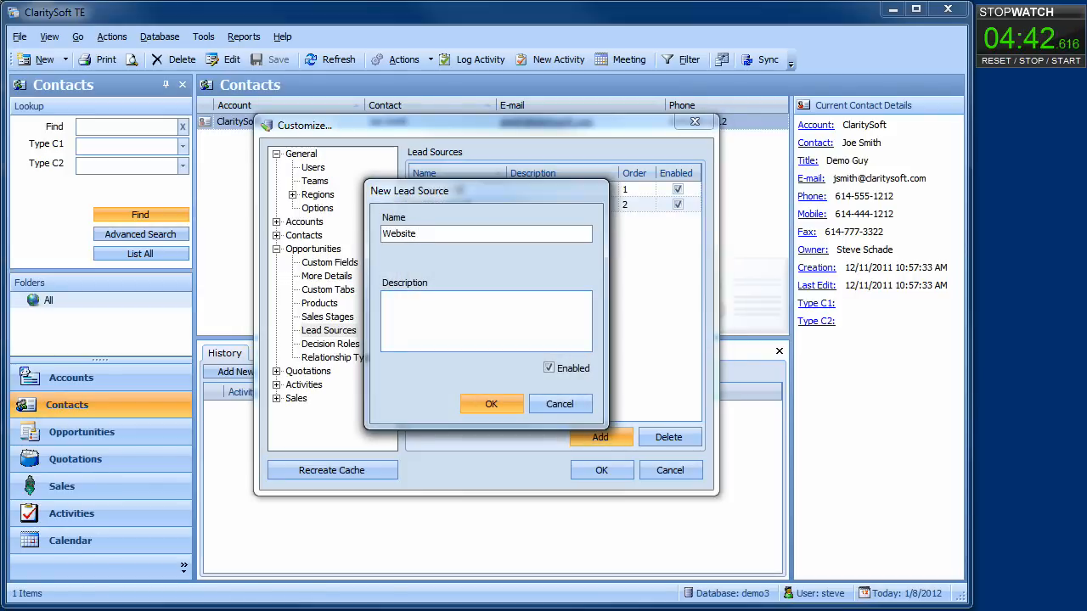
pyautogui.press('Return')
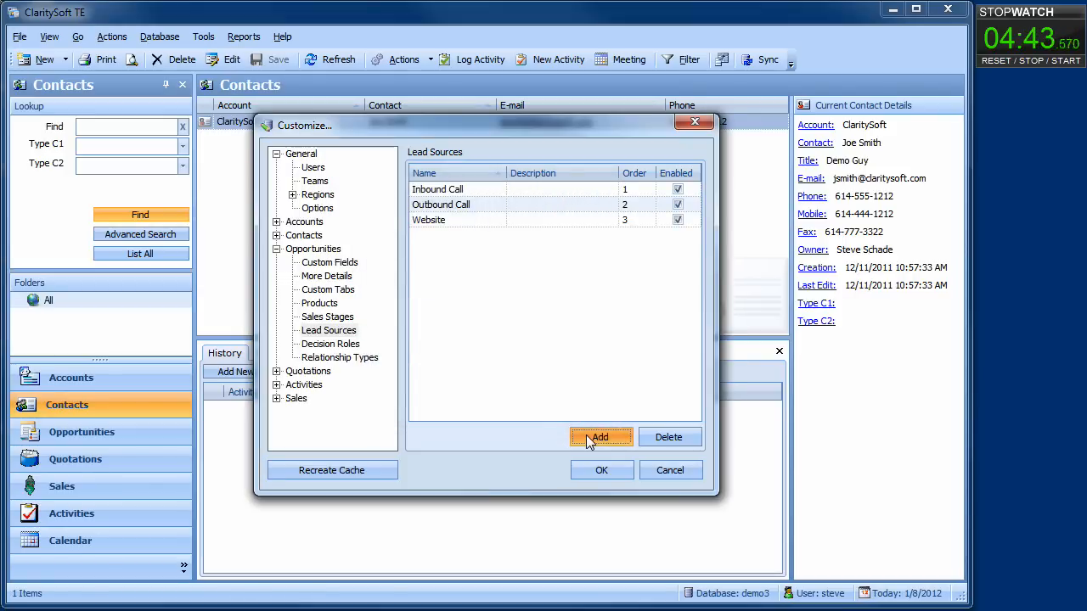
pyautogui.click(279, 250)
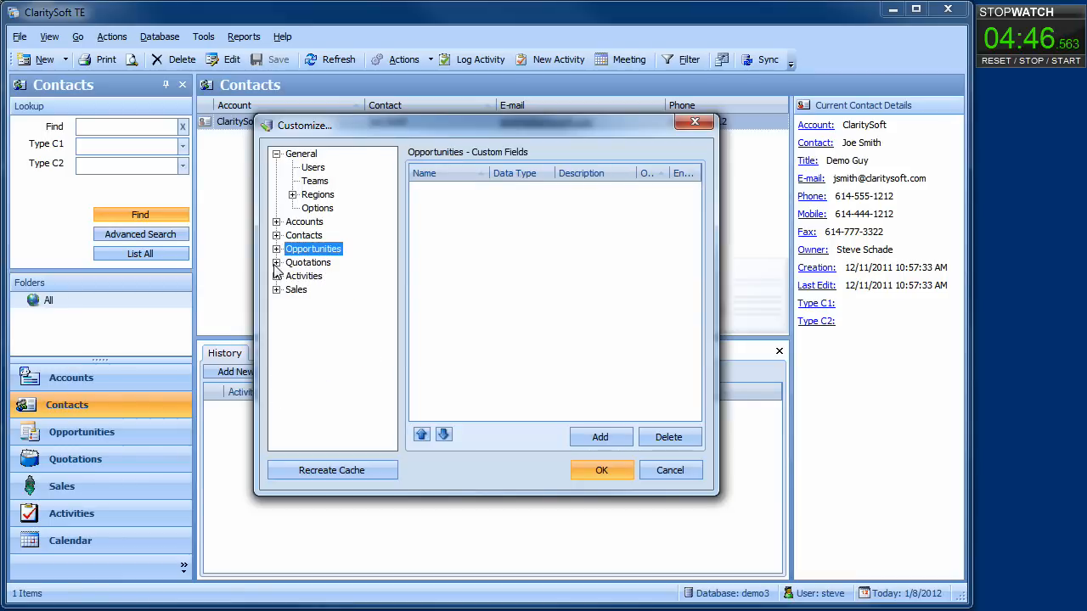
# Under Quotations > Terms, add the payment terms Net 30, Net 45 and Net 60.
pyautogui.click(276, 263)
pyautogui.click(317, 291)
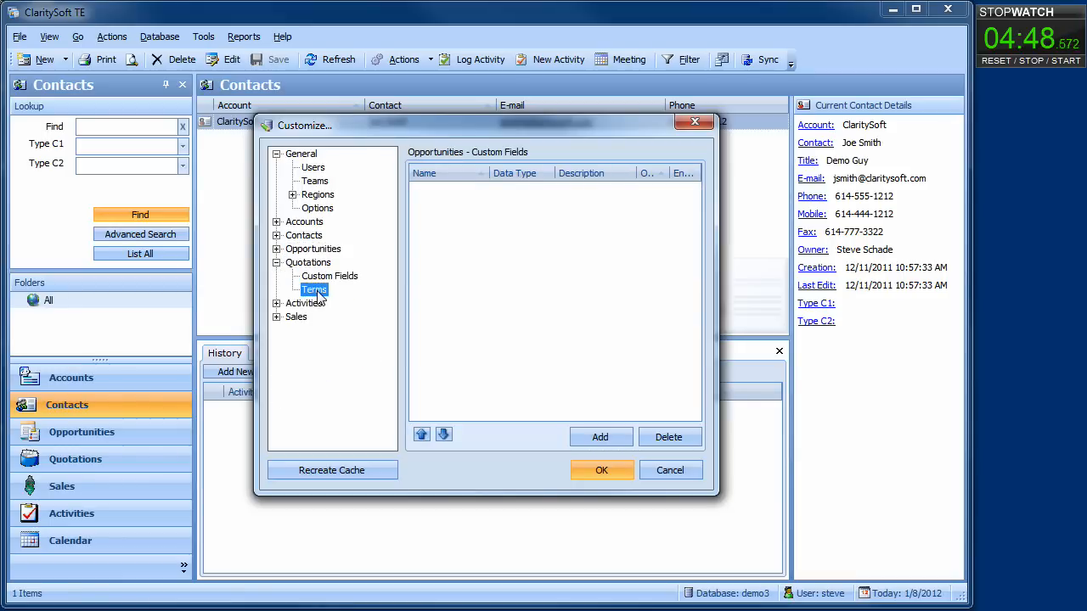
pyautogui.click(595, 434)
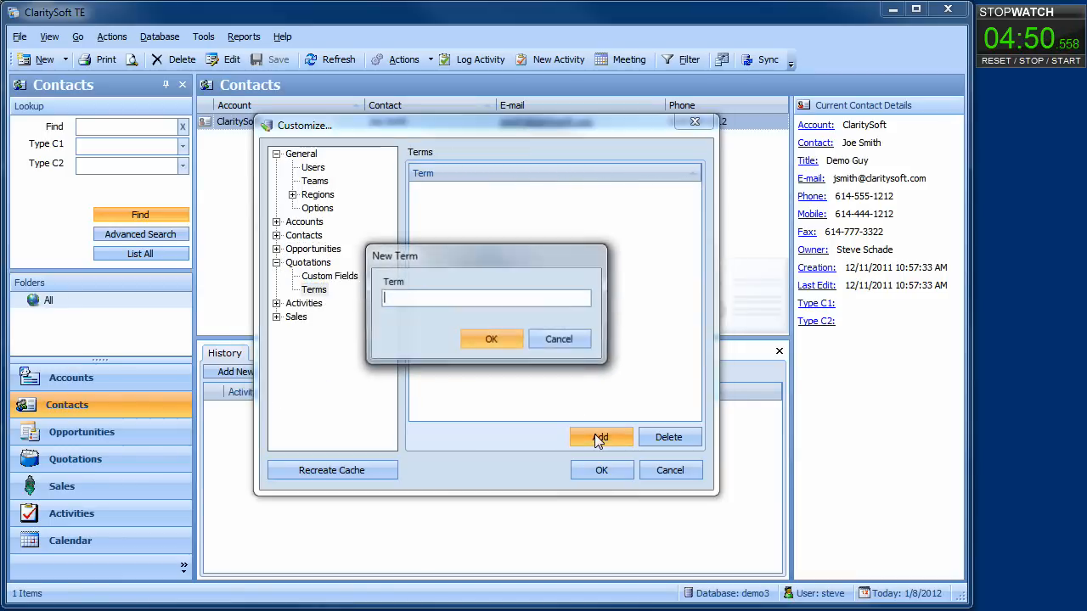
pyautogui.write('Net 30')
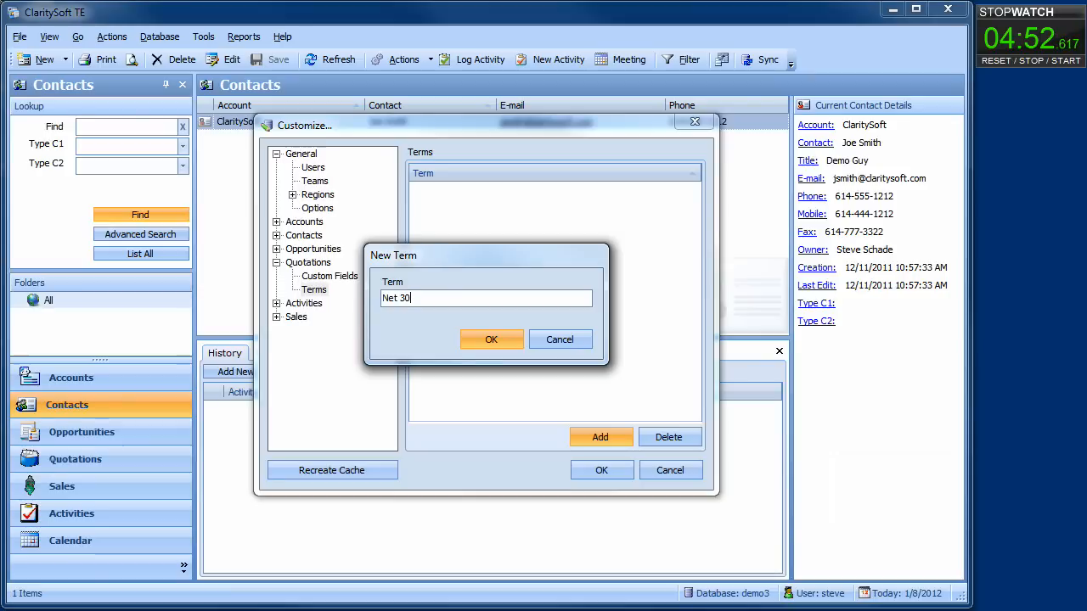
pyautogui.press('Return')
pyautogui.click(595, 434)
pyautogui.write('Ne')
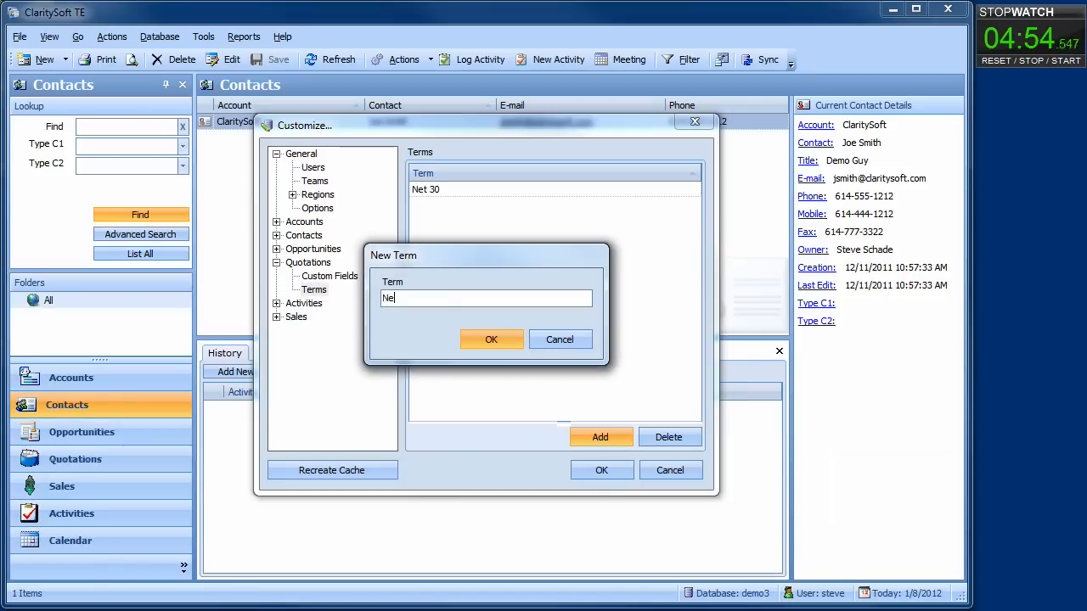
pyautogui.write('t 45')
pyautogui.press('Return')
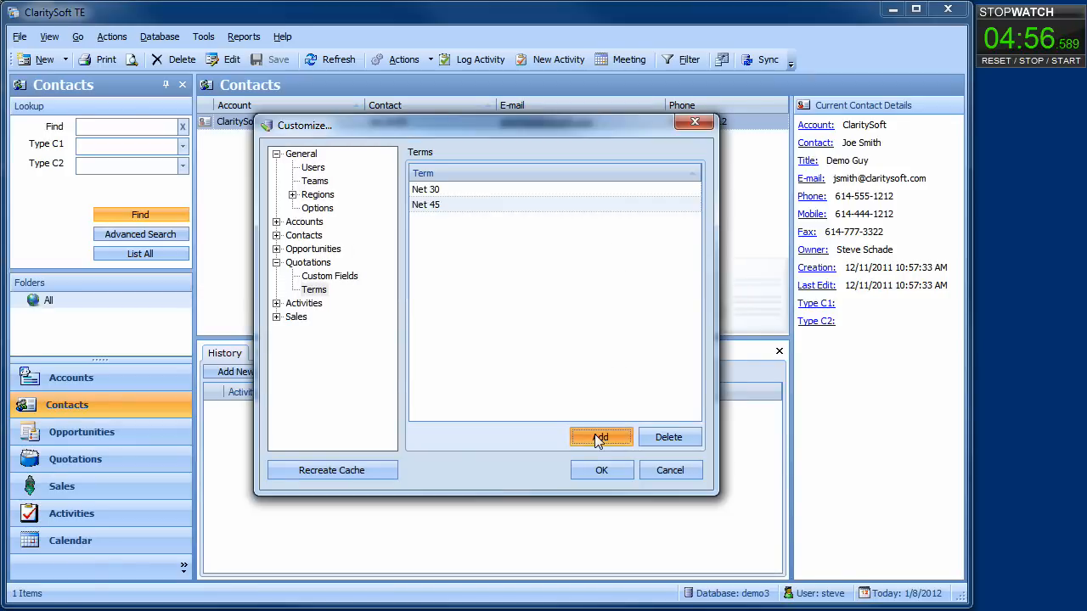
pyautogui.click(595, 434)
pyautogui.write('Net')
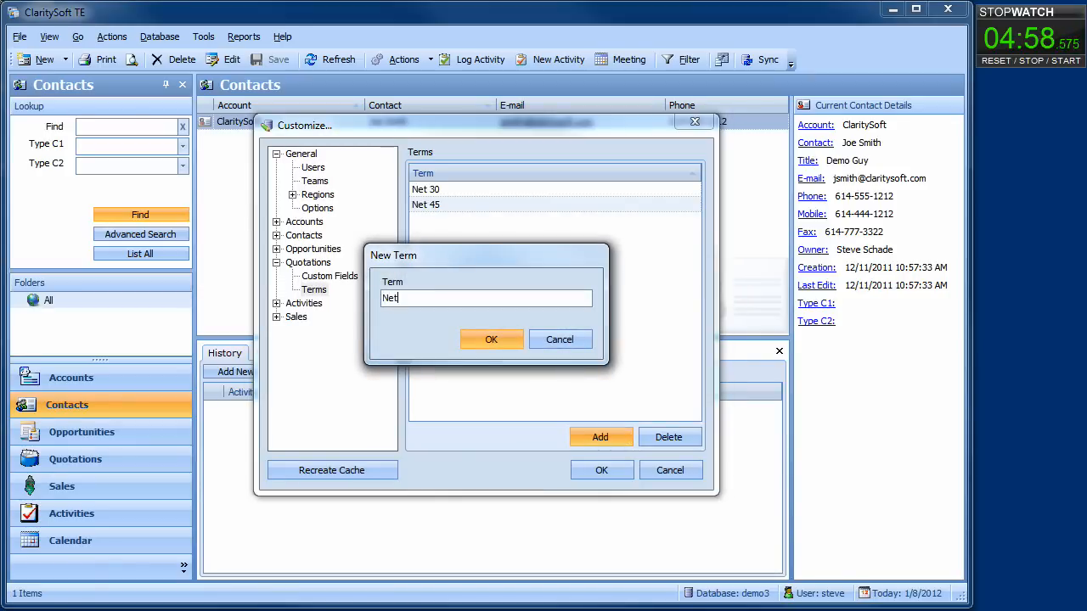
pyautogui.write(' 60')
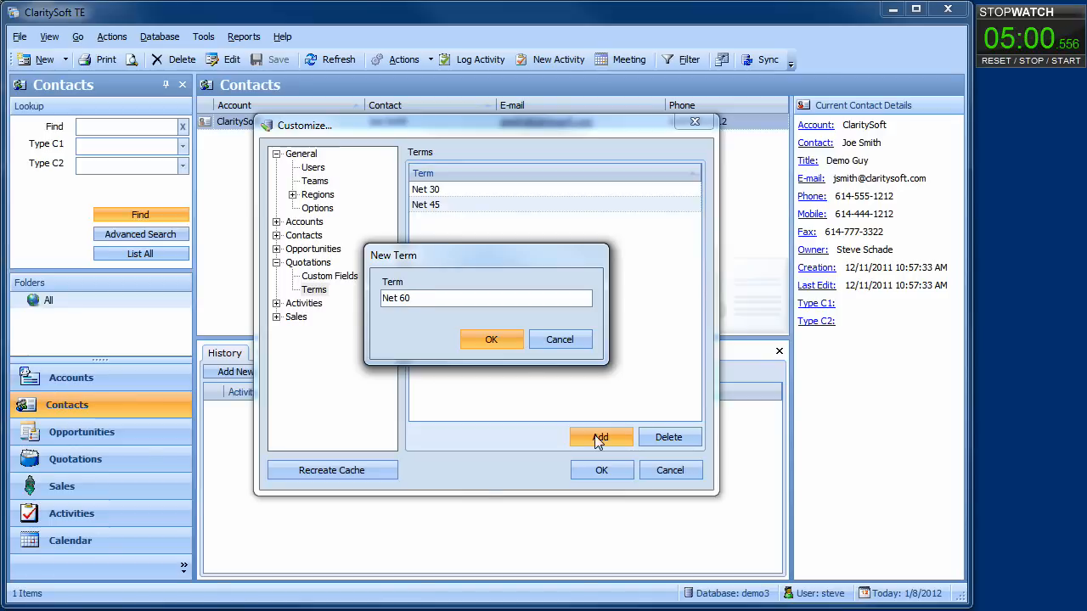
pyautogui.click(495, 340)
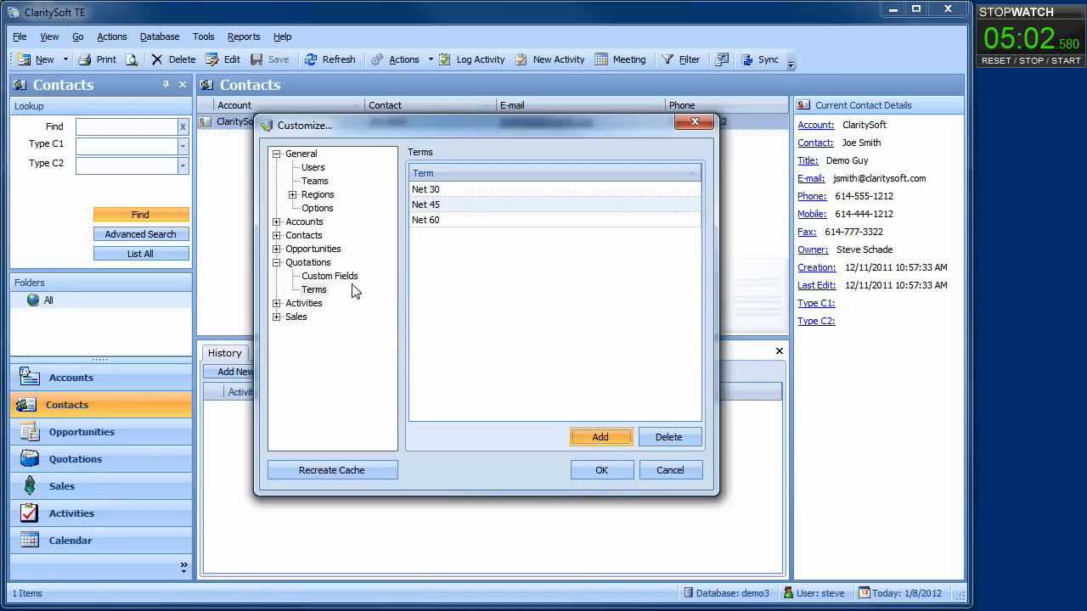
pyautogui.click(276, 262)
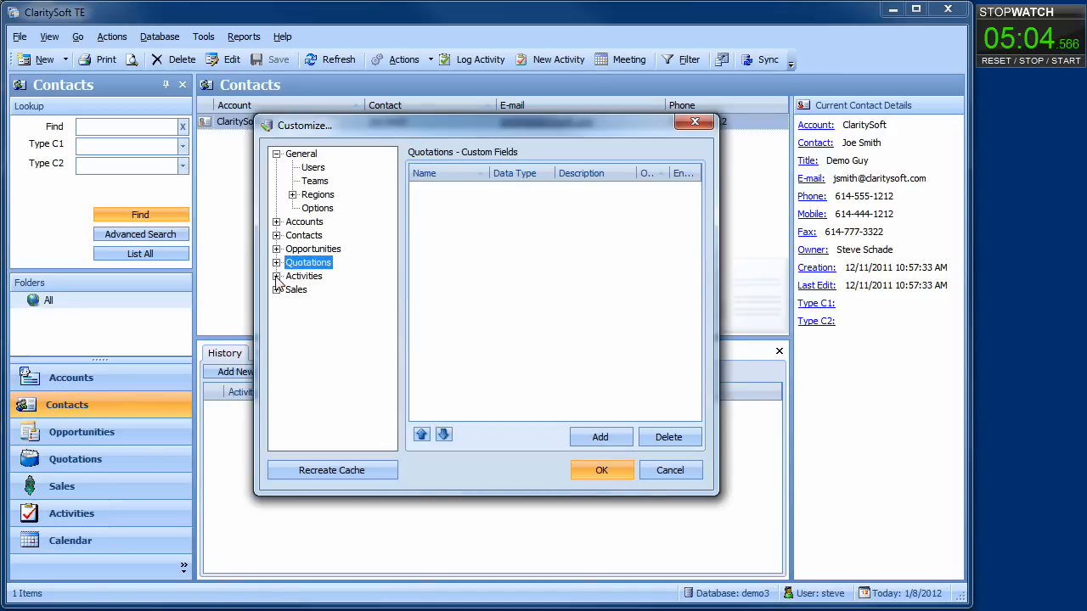
# Under Activities > Activity Types, add the types Call and Task.
pyautogui.click(276, 276)
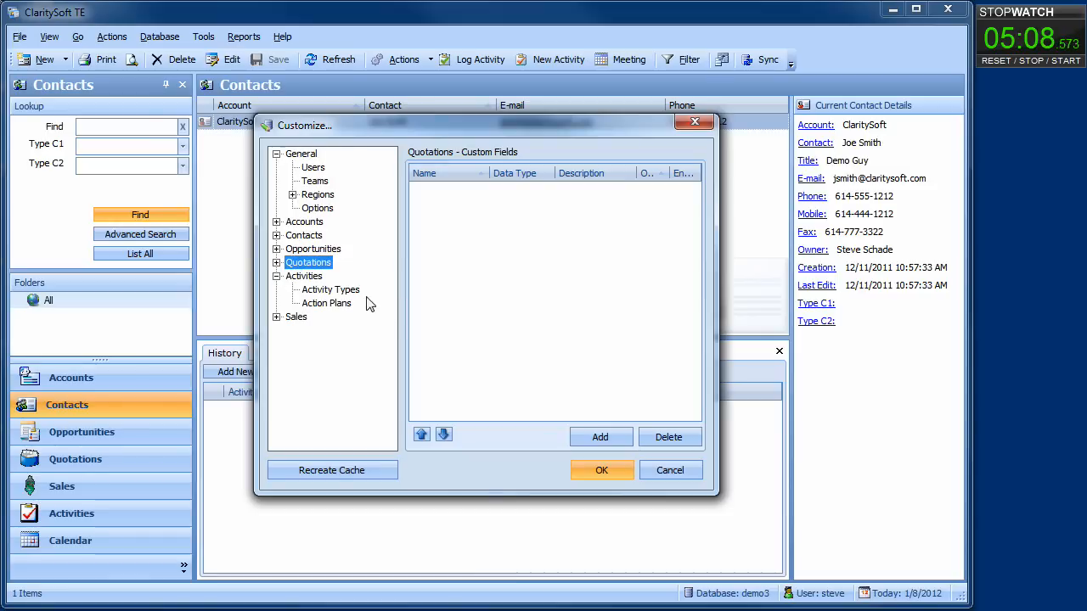
pyautogui.click(344, 291)
pyautogui.click(593, 442)
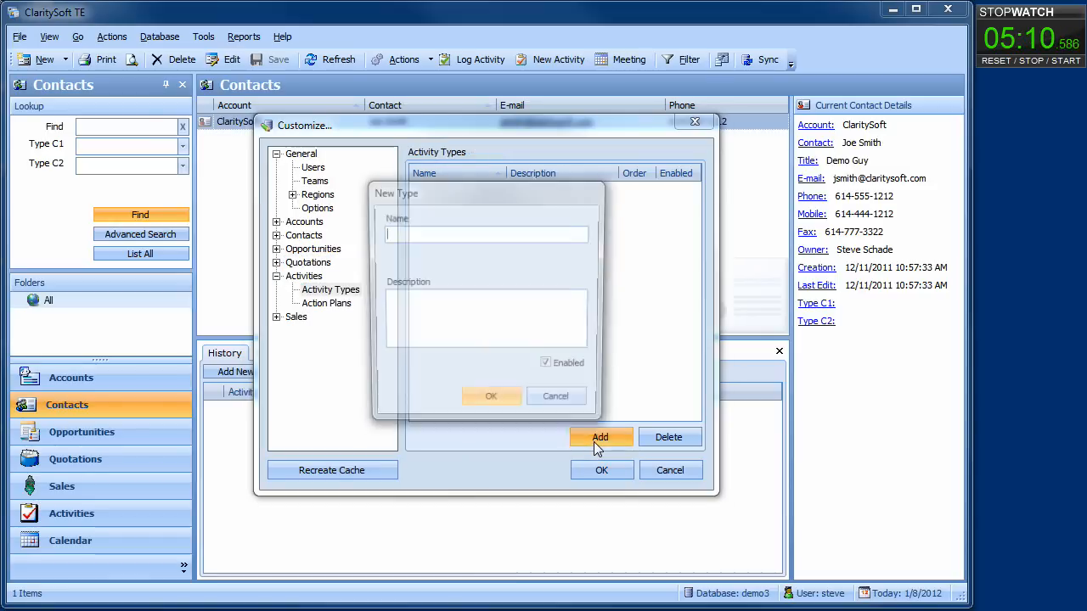
pyautogui.write('Call')
pyautogui.press('Return')
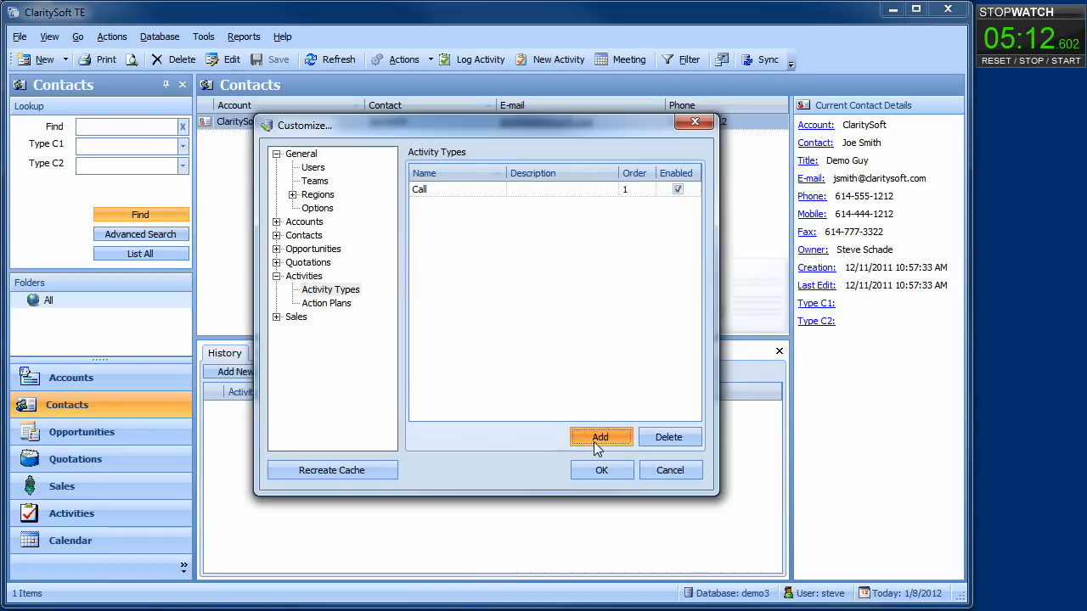
pyautogui.click(594, 442)
pyautogui.write('Task')
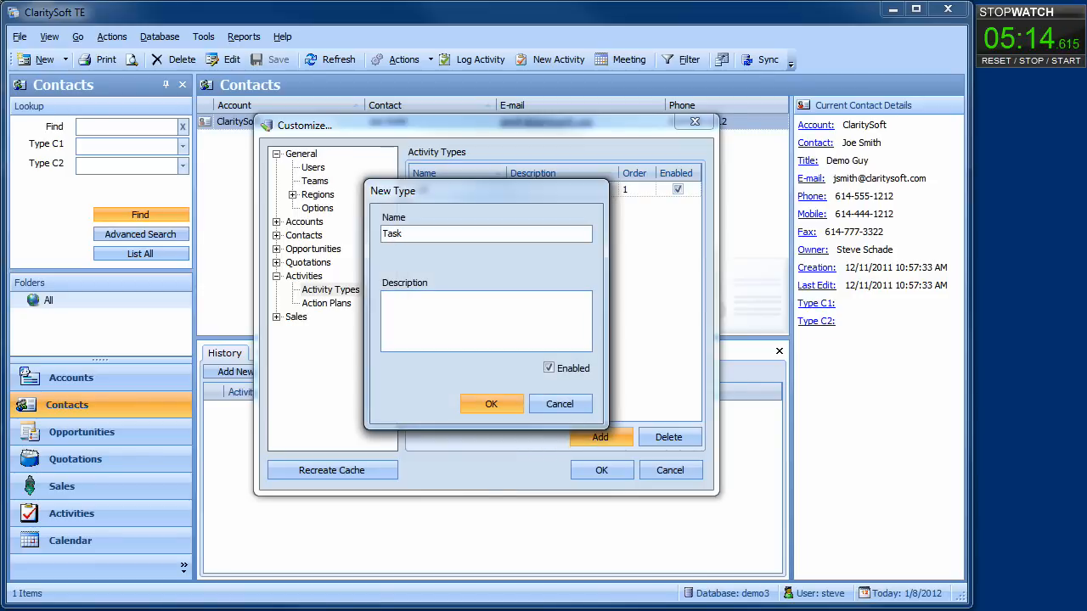
pyautogui.press('Return')
# Add the Email and Demo activity types and close Customize with OK.
pyautogui.click(594, 441)
pyautogui.write('Emai')
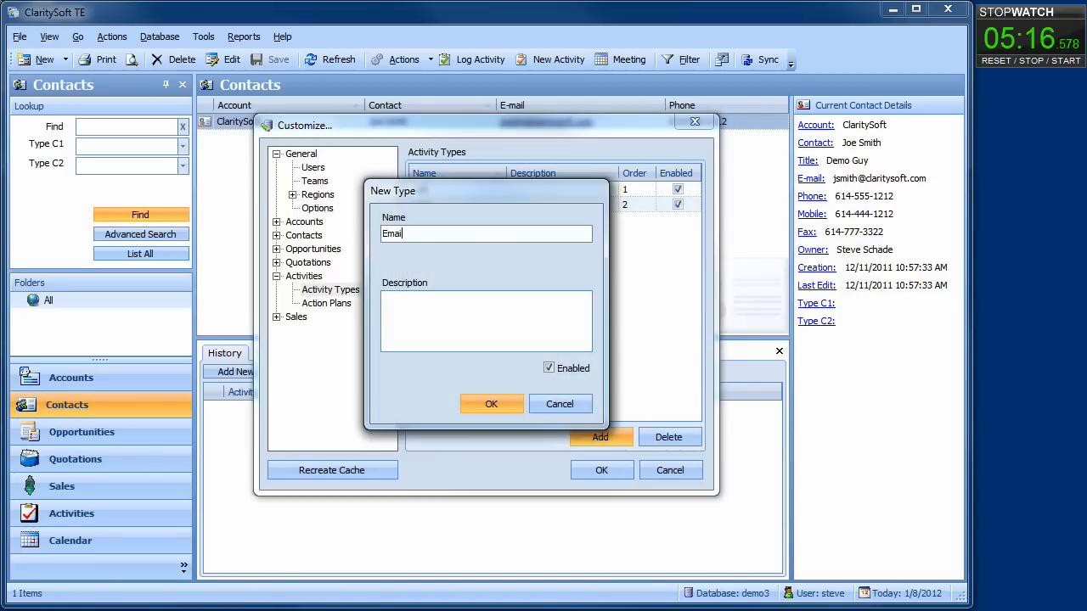
pyautogui.write('l')
pyautogui.press('Return')
pyautogui.click(594, 441)
pyautogui.write('D')
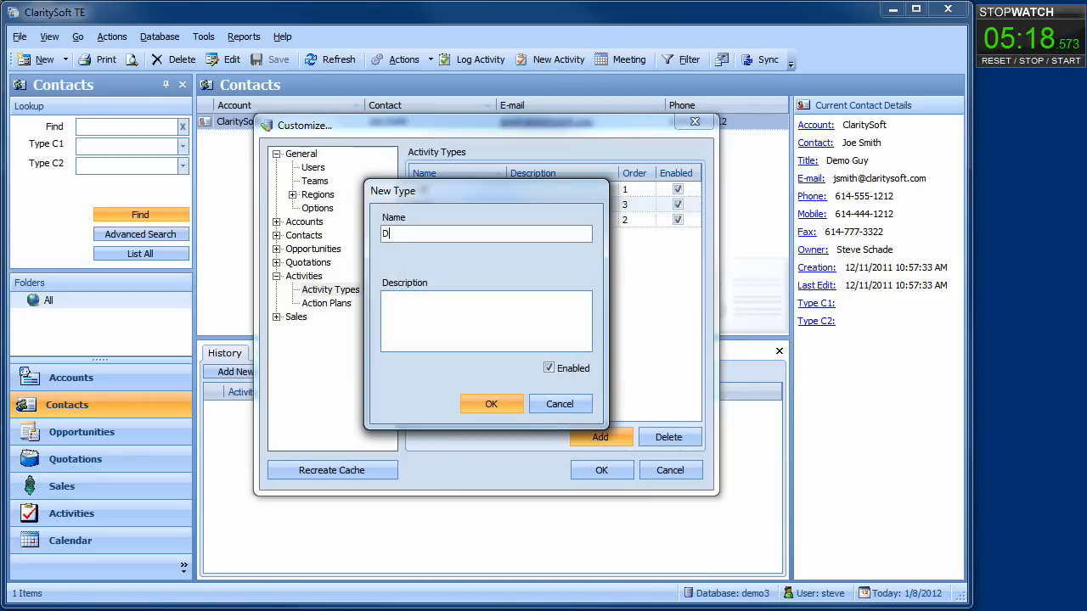
pyautogui.write('emo')
pyautogui.click(485, 407)
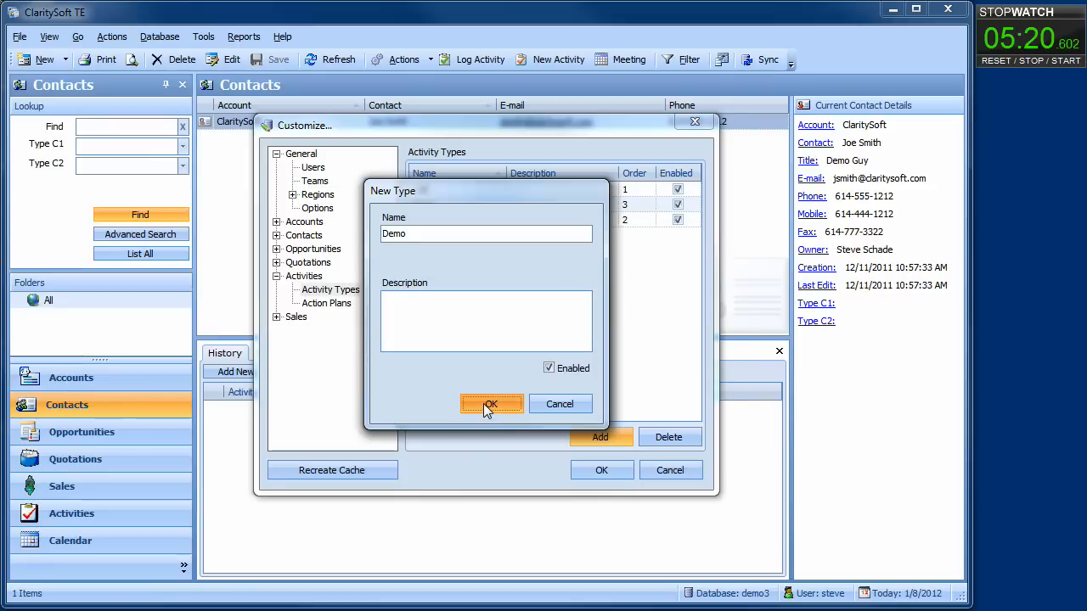
pyautogui.click(277, 277)
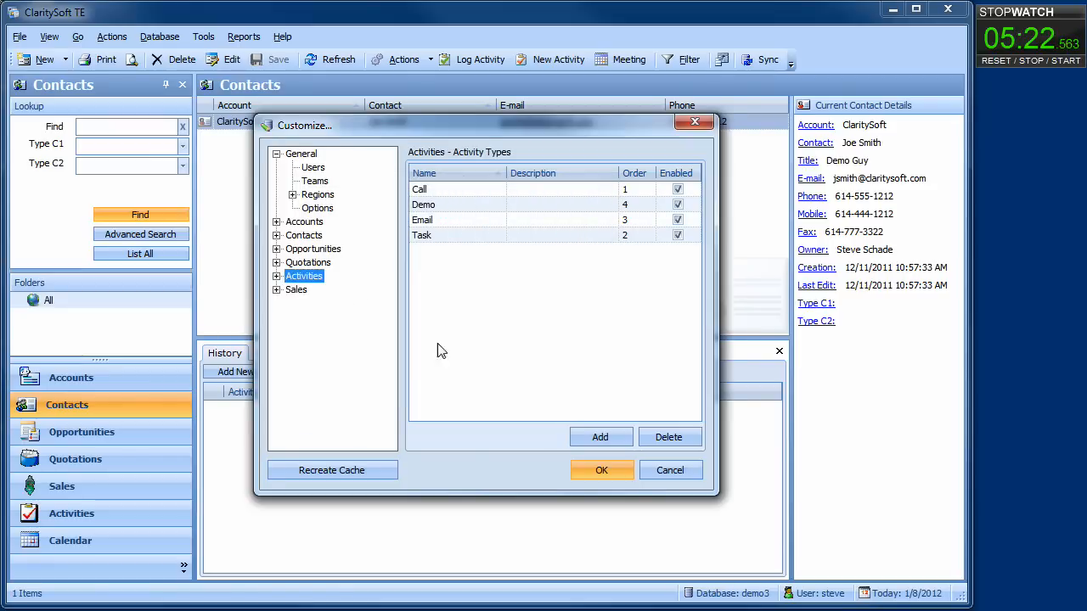
pyautogui.click(612, 468)
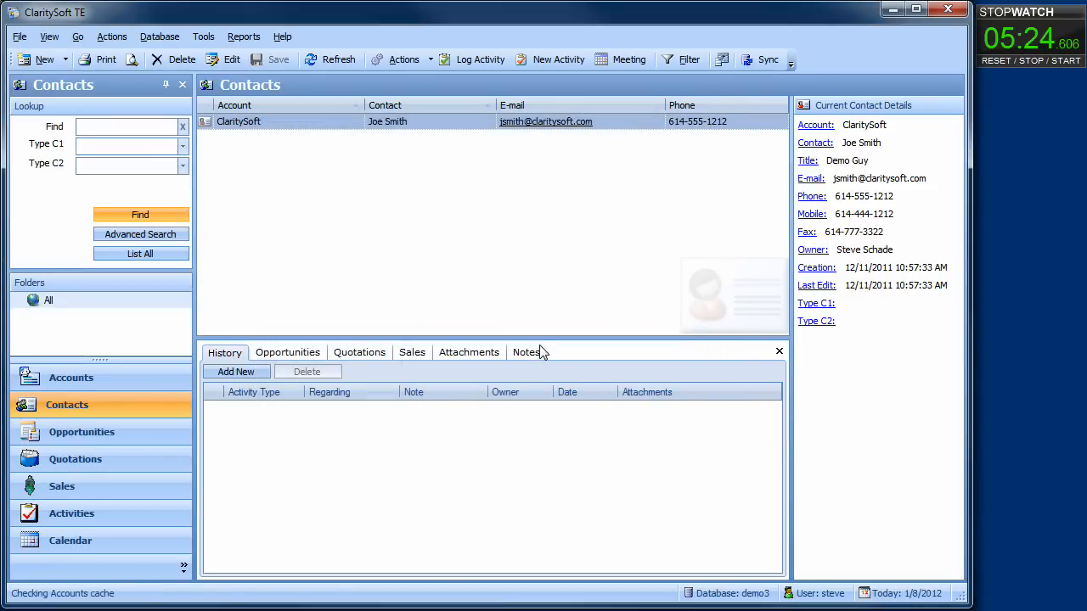
# Start an MS Excel Workbook import and select the CC Products and Services workbook.
pyautogui.click(208, 39)
pyautogui.click(236, 88)
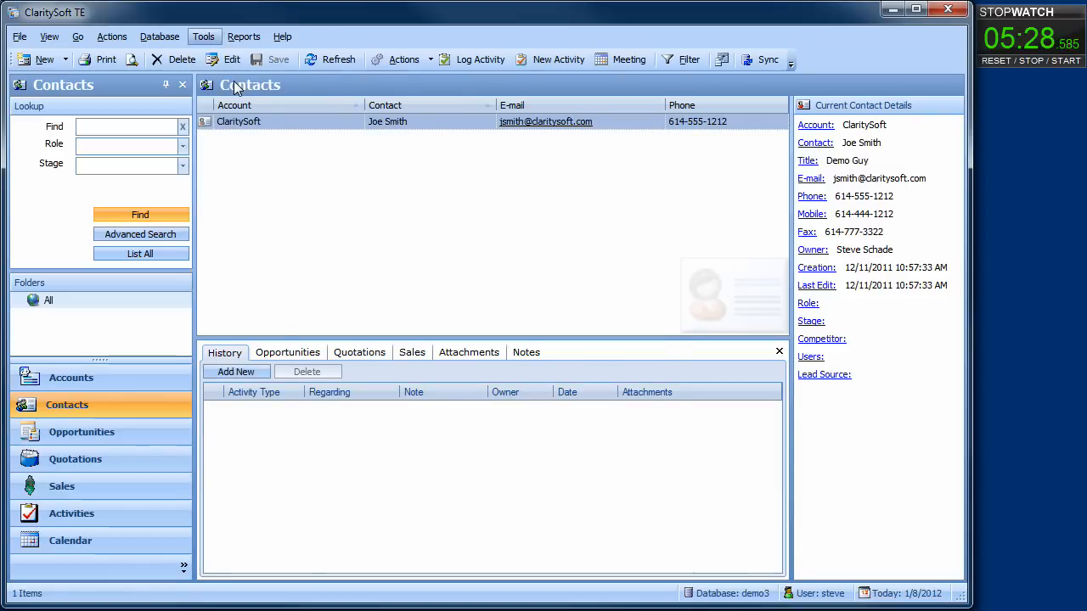
pyautogui.click(477, 219)
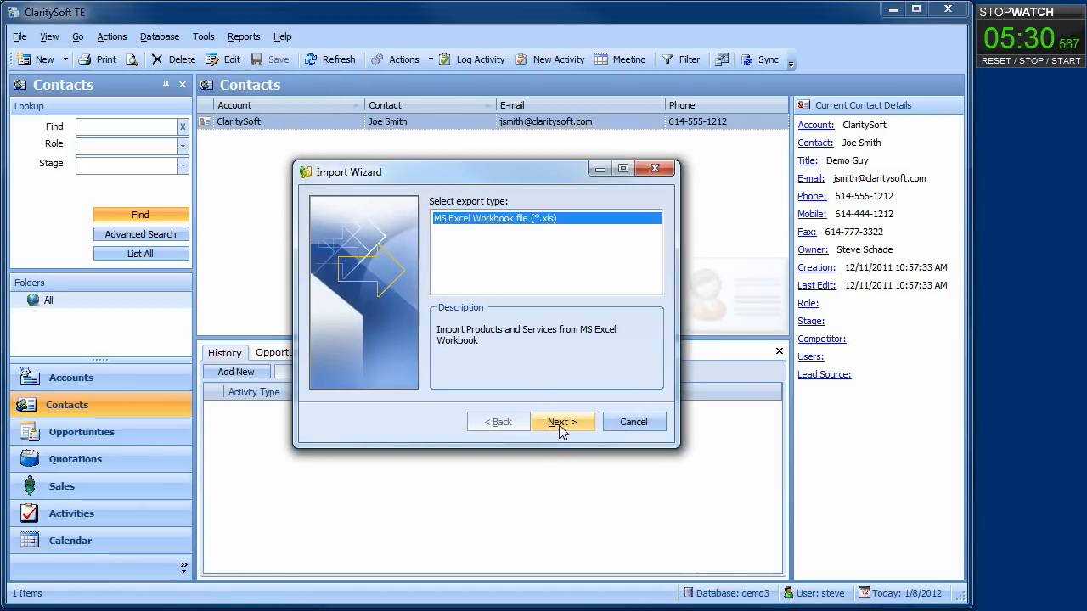
pyautogui.click(561, 422)
pyautogui.click(628, 219)
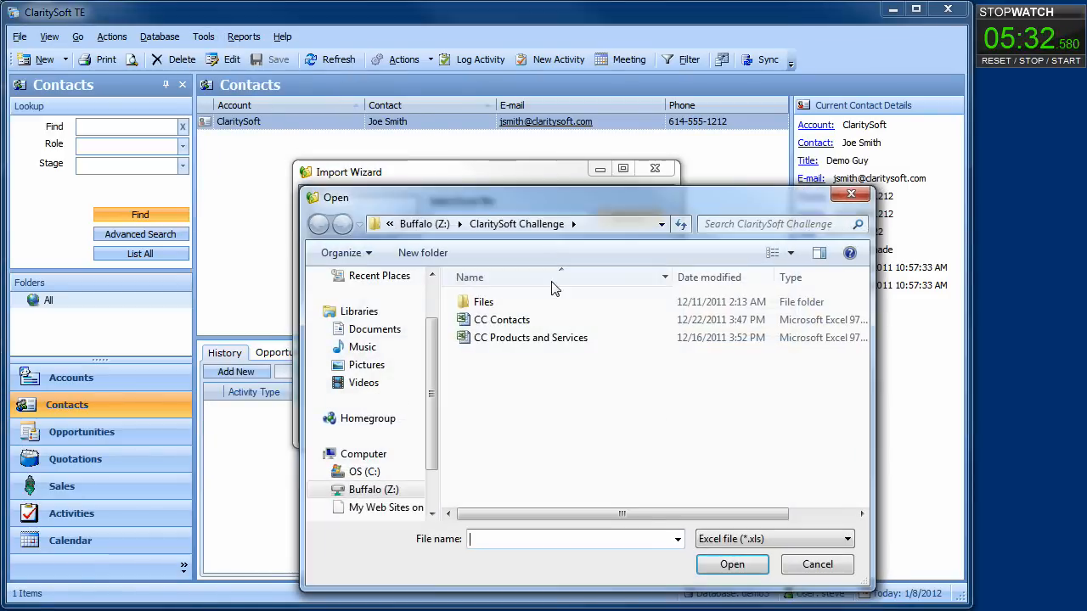
pyautogui.click(522, 338)
pyautogui.click(729, 563)
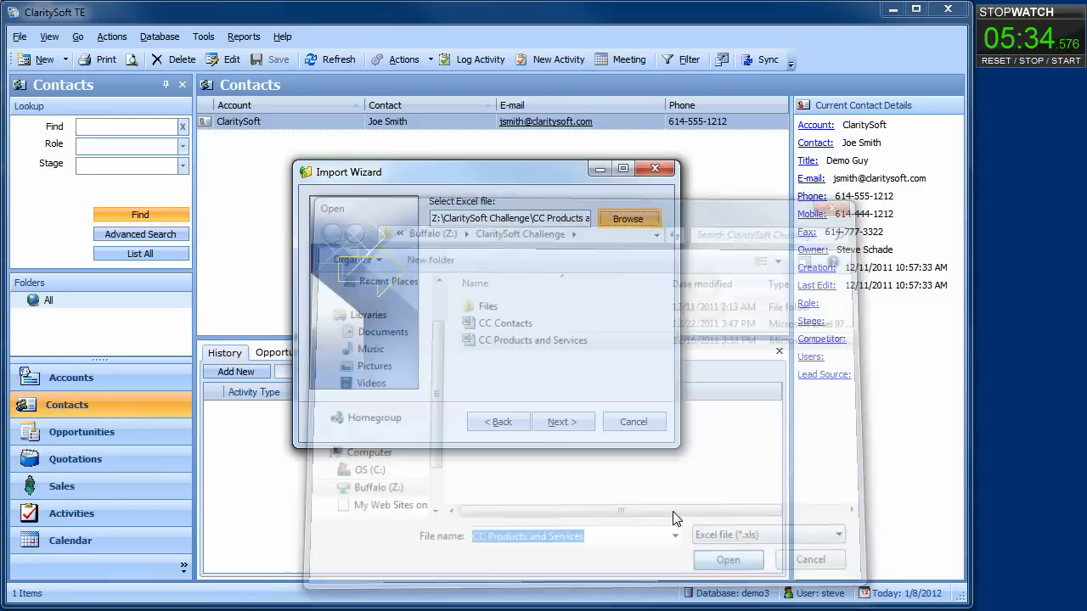
# Import the 7 items and review the Products and Services lists in Manage Products & Services.
pyautogui.click(577, 429)
pyautogui.click(572, 431)
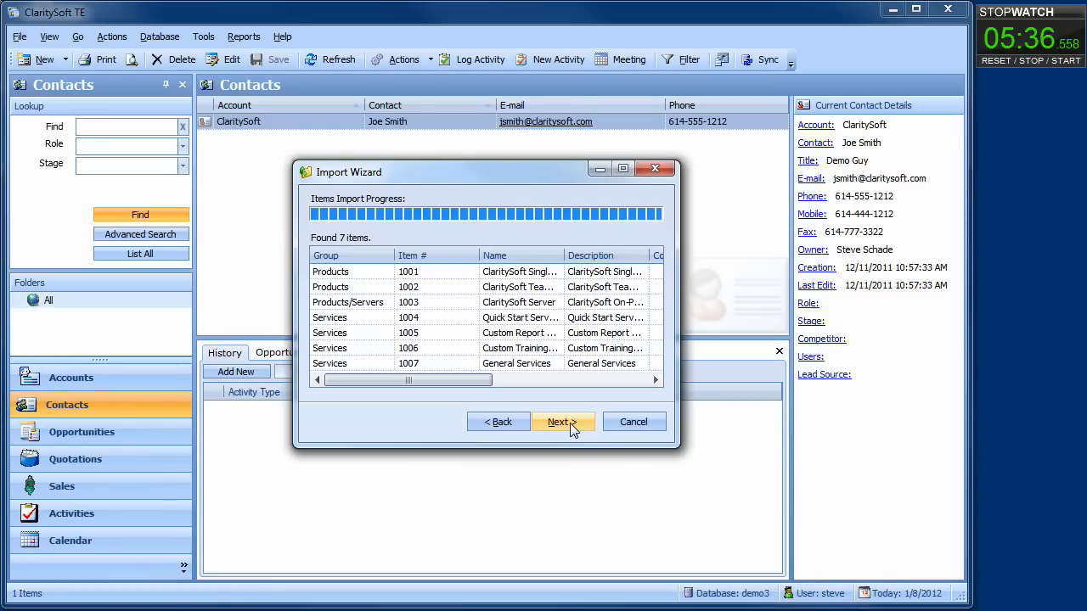
pyautogui.click(633, 422)
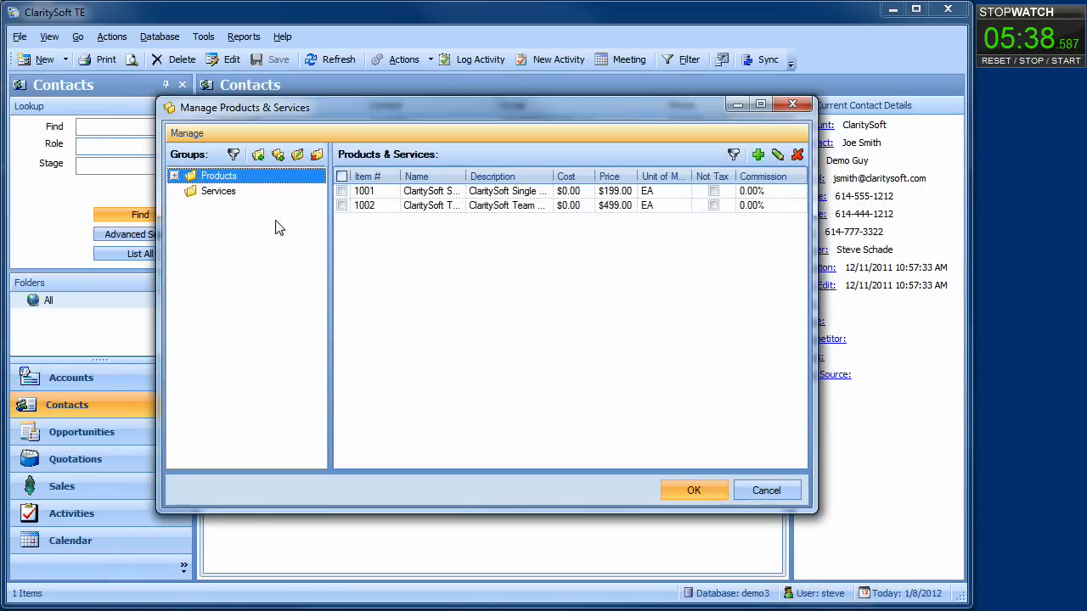
pyautogui.click(213, 191)
pyautogui.click(214, 179)
pyautogui.click(718, 484)
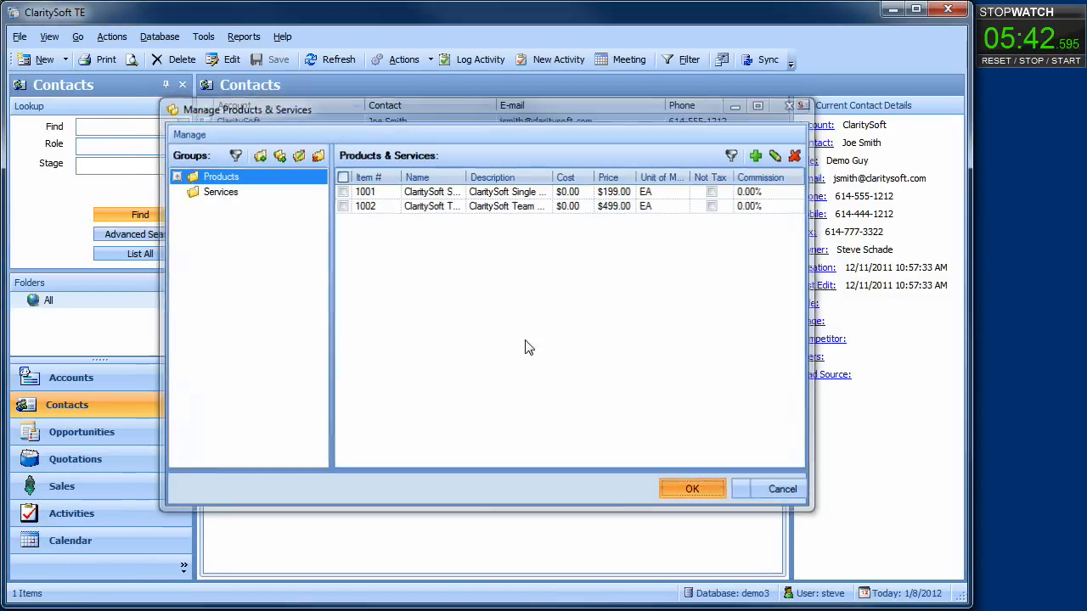
pyautogui.click(204, 37)
# Start another MS Excel Workbook import and select the CC Contacts workbook.
pyautogui.click(223, 60)
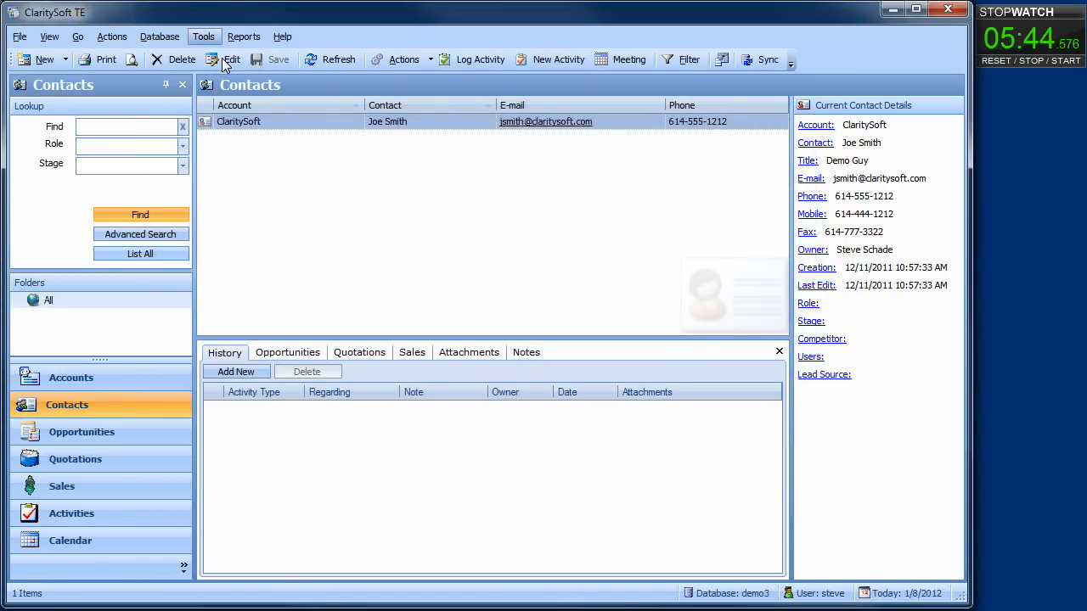
pyautogui.click(448, 231)
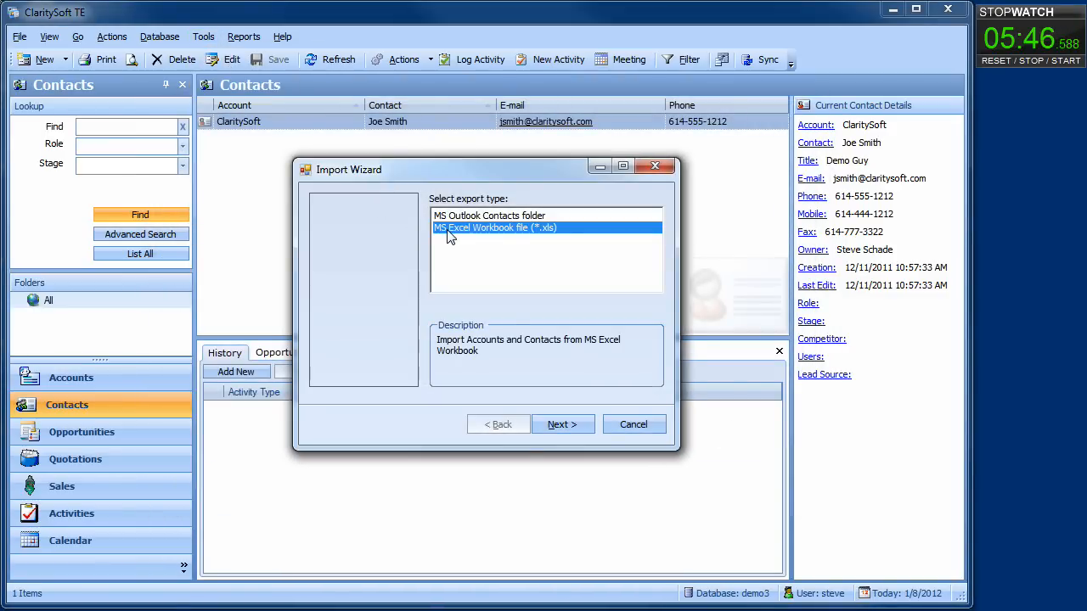
pyautogui.click(551, 425)
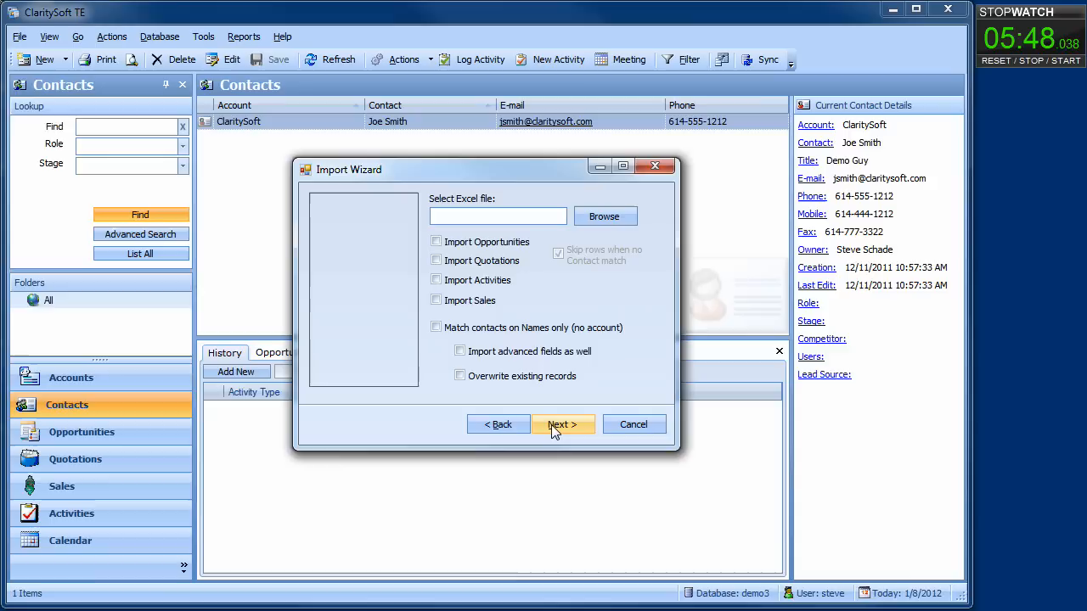
pyautogui.click(626, 218)
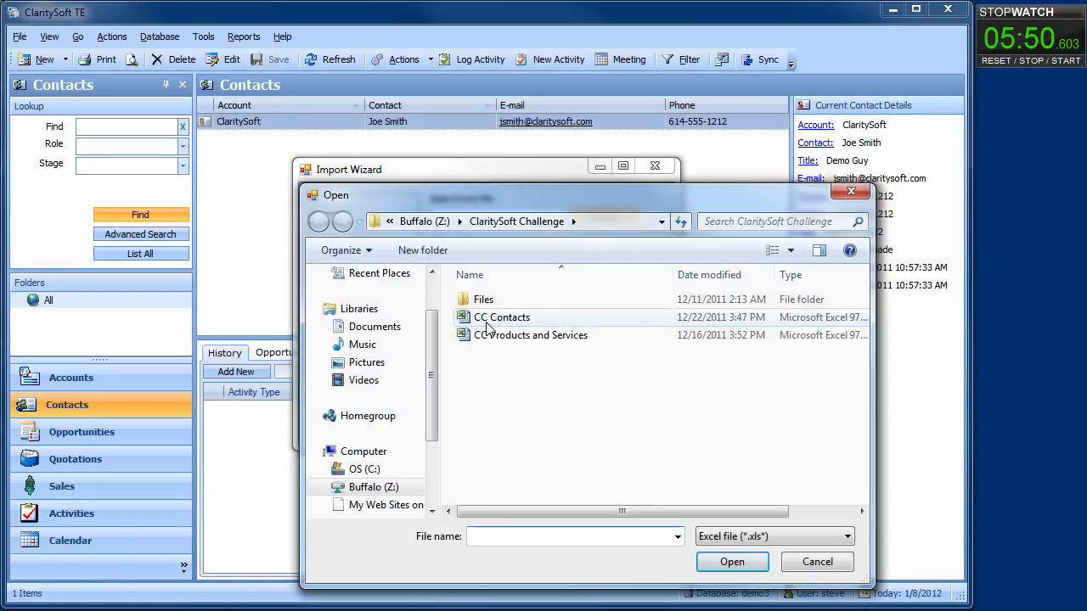
pyautogui.click(492, 318)
pyautogui.click(716, 564)
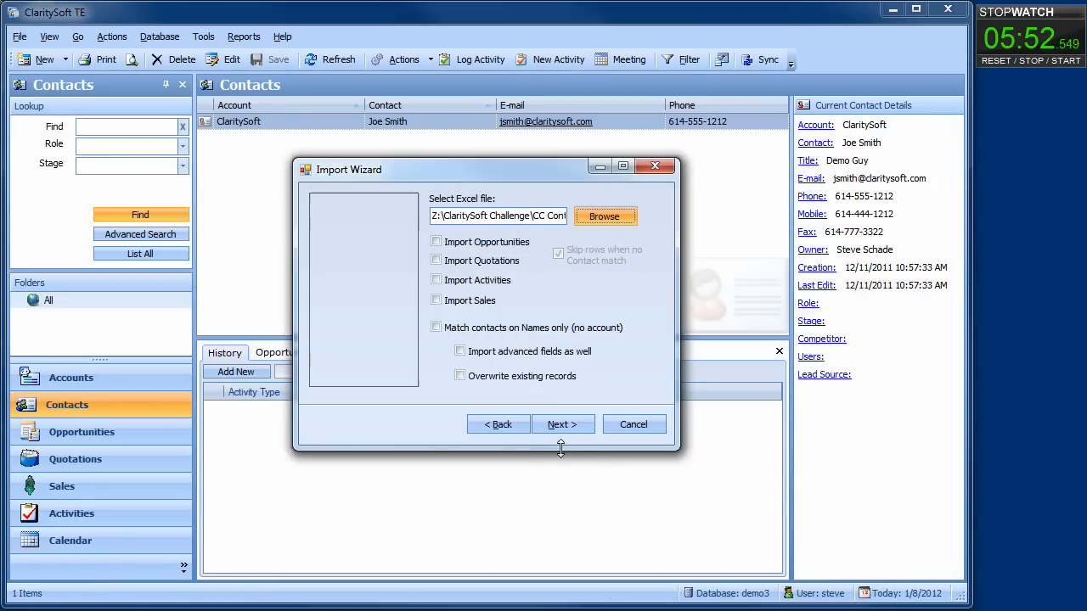
# Accept the Account and Contact mappings and import 332 contacts and 253 accounts.
pyautogui.click(553, 424)
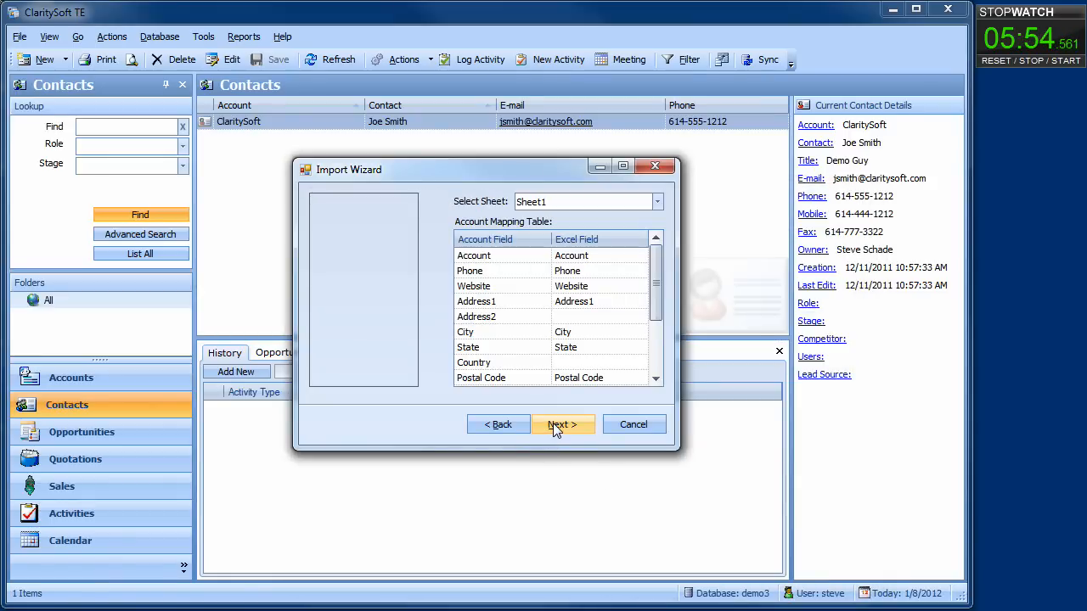
pyautogui.click(553, 424)
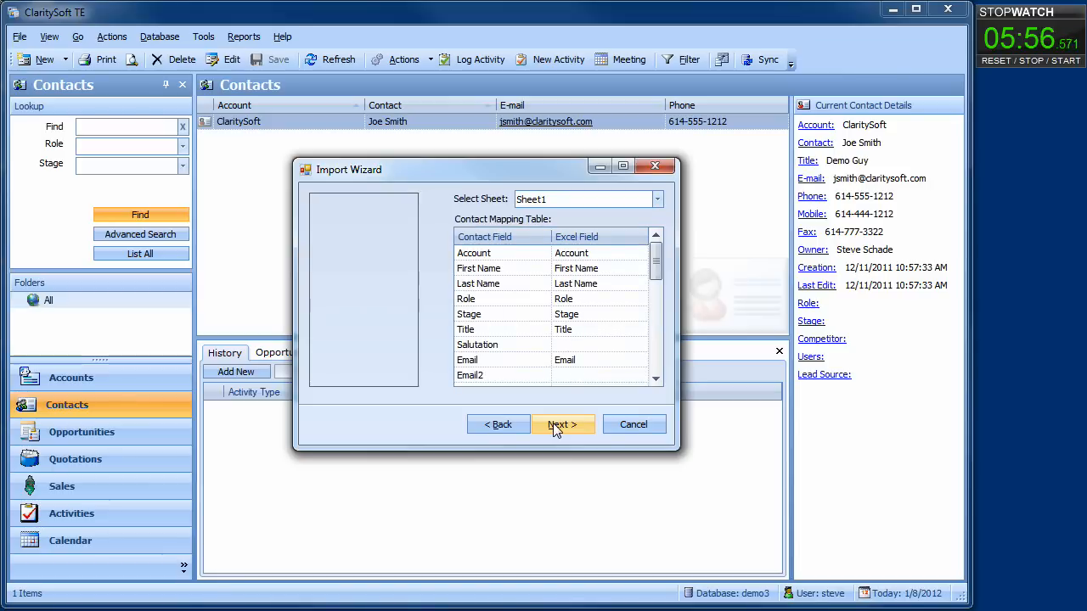
pyautogui.click(553, 424)
pyautogui.click(556, 427)
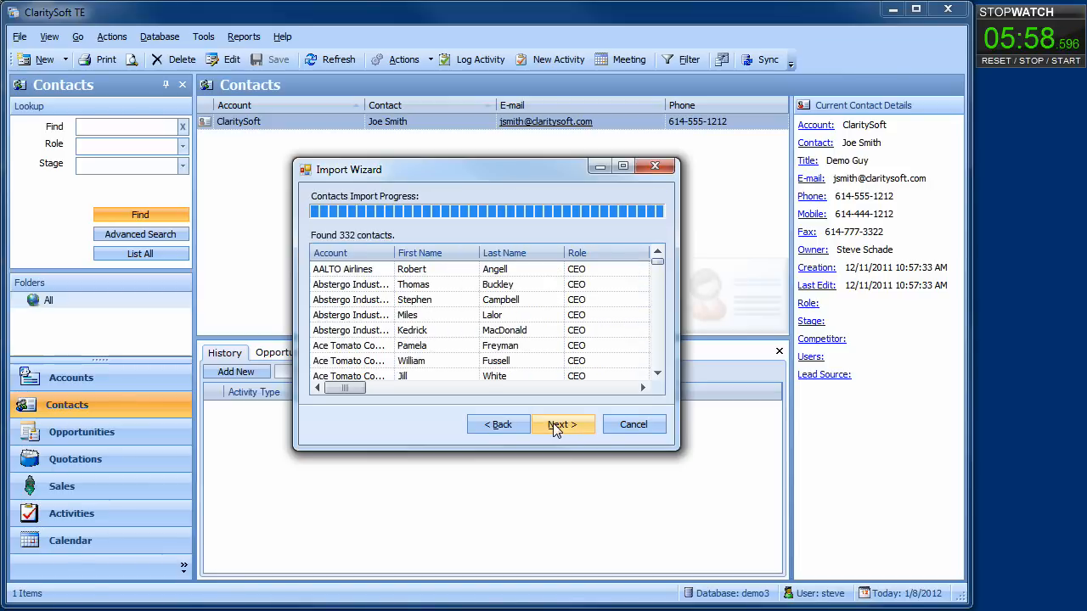
pyautogui.click(556, 427)
pyautogui.click(630, 428)
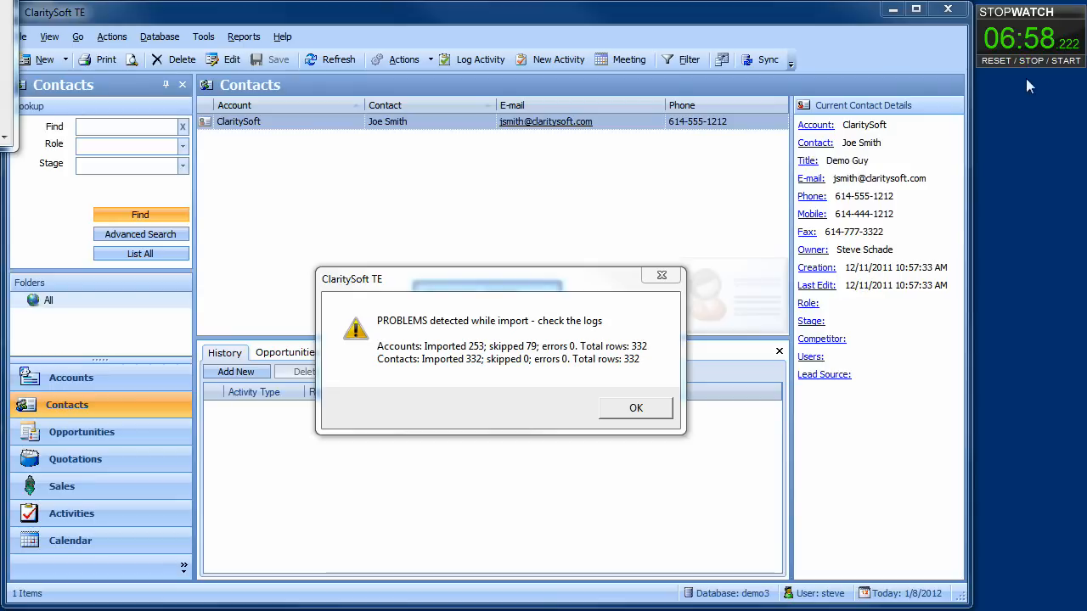
# Dismiss the import problems summary and select a Buy More contact in the 333-item list.
pyautogui.click(633, 411)
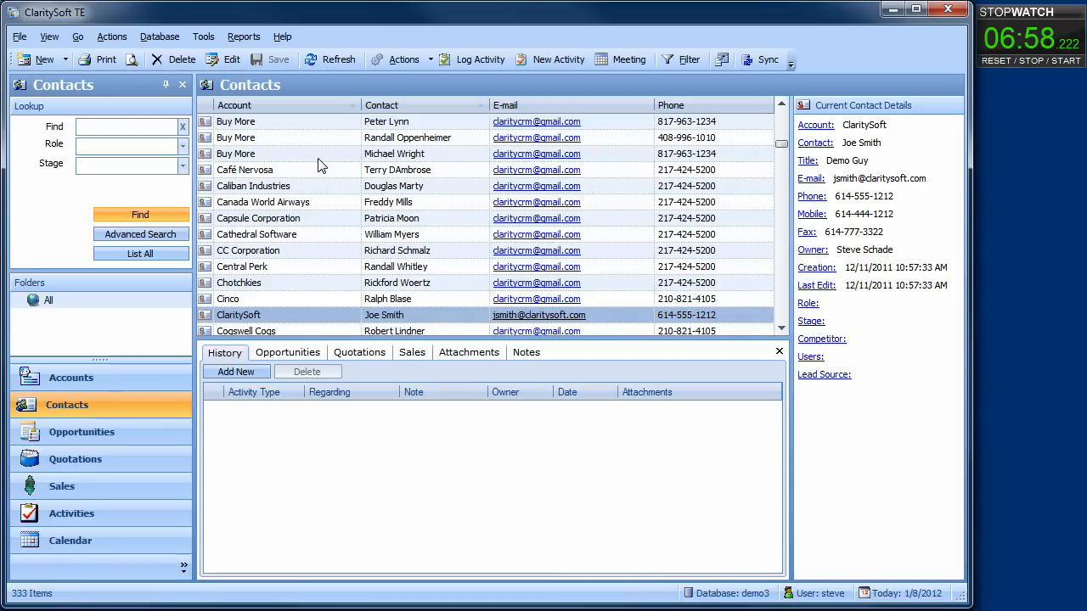
pyautogui.click(320, 158)
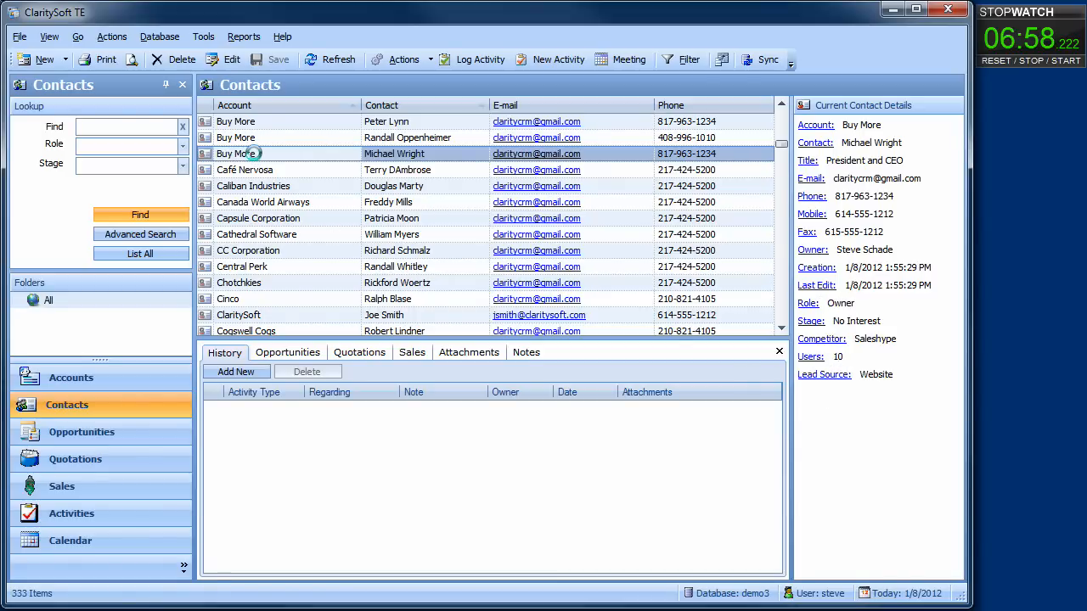
pyautogui.doubleClick(255, 158)
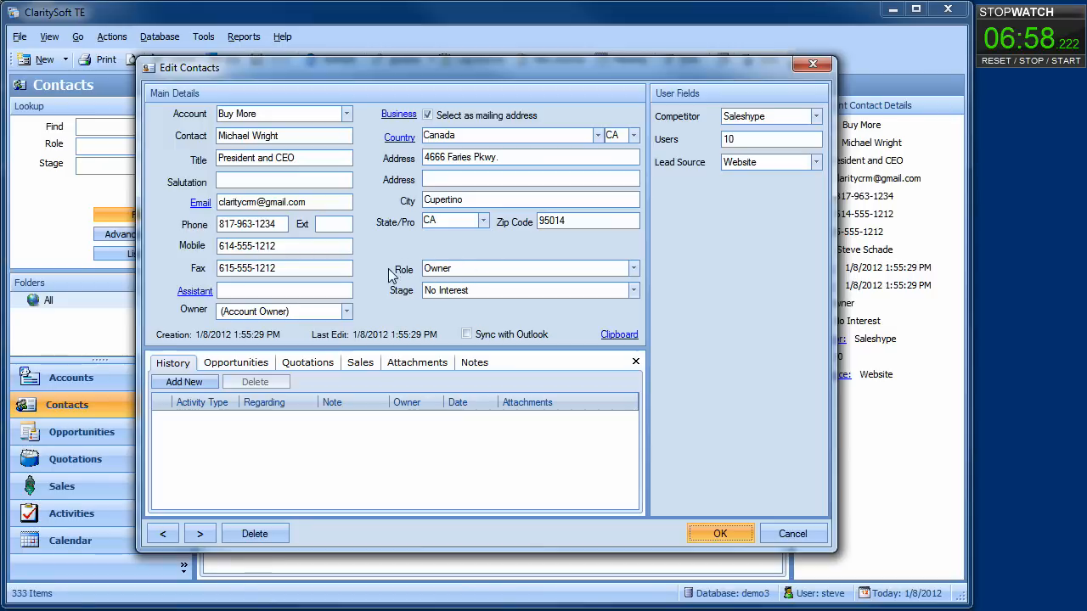
pyautogui.click(716, 536)
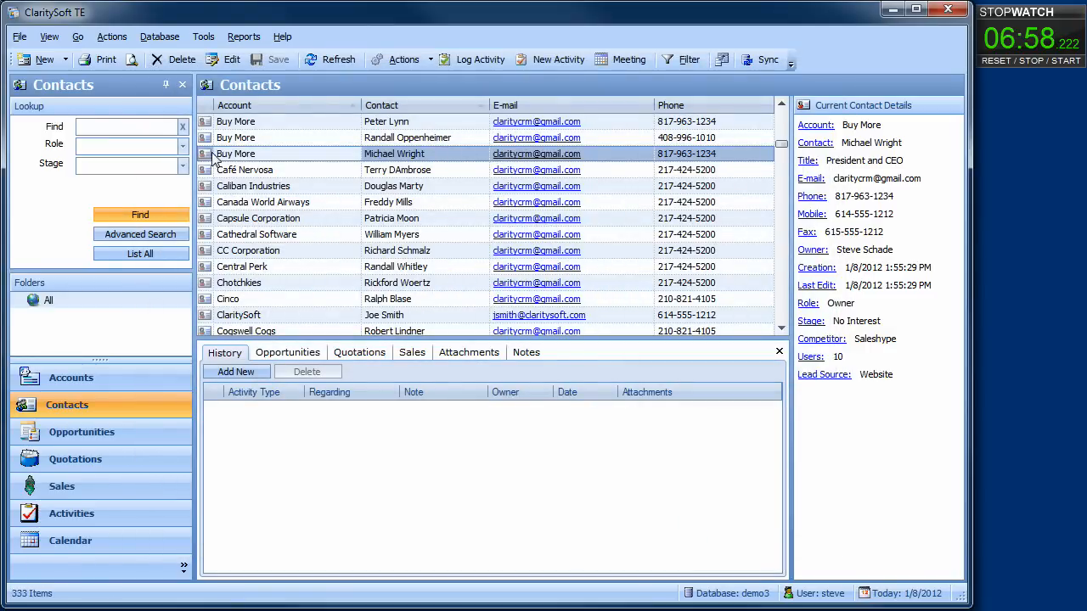
# Filter the contacts to the Owner role in Lookup.
pyautogui.click(184, 146)
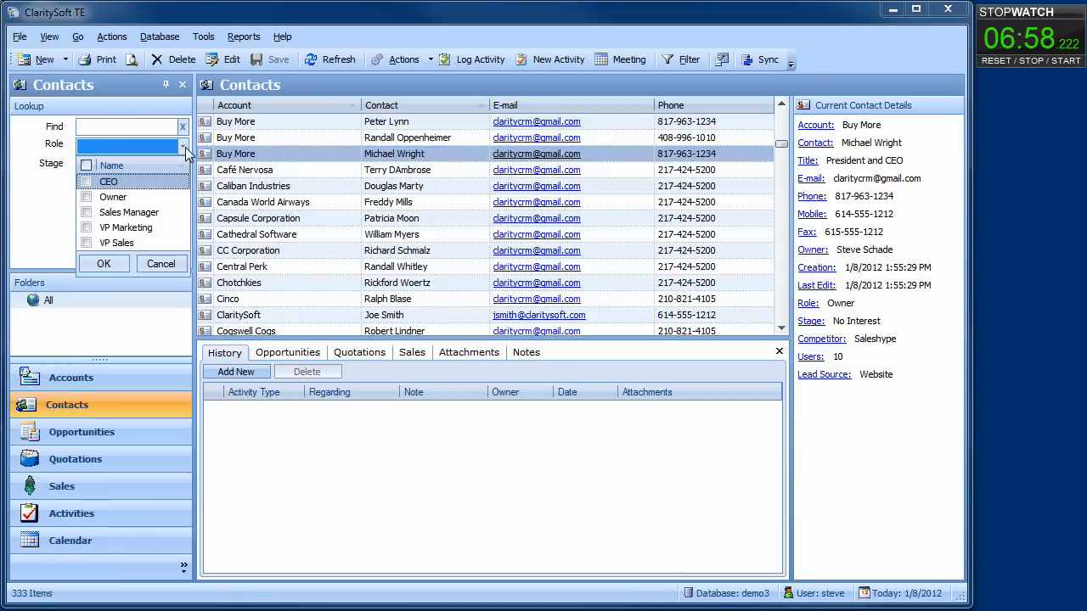
pyautogui.click(86, 197)
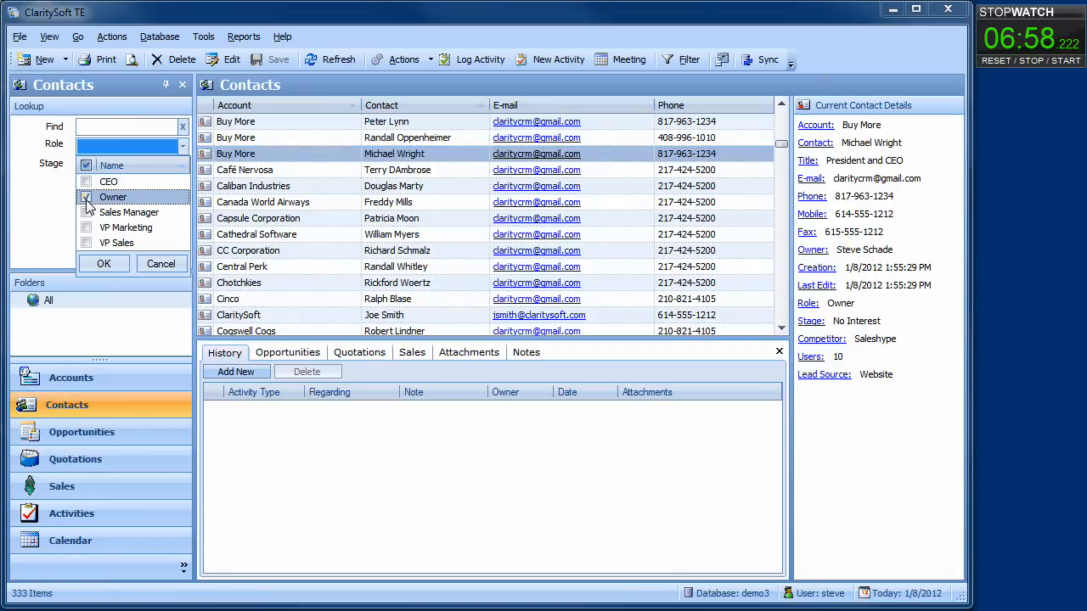
pyautogui.click(92, 264)
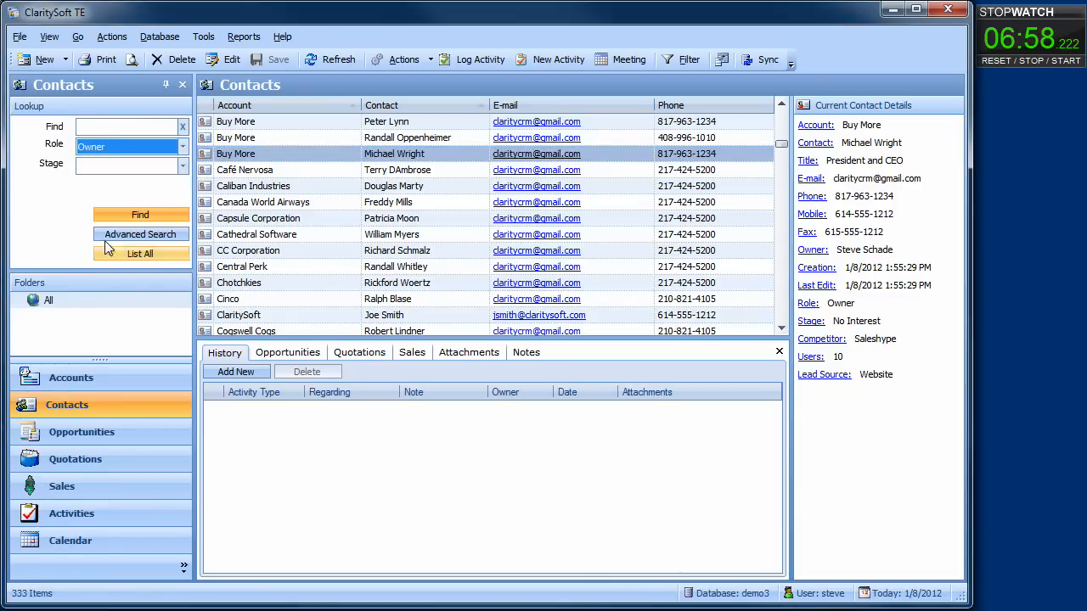
pyautogui.click(117, 215)
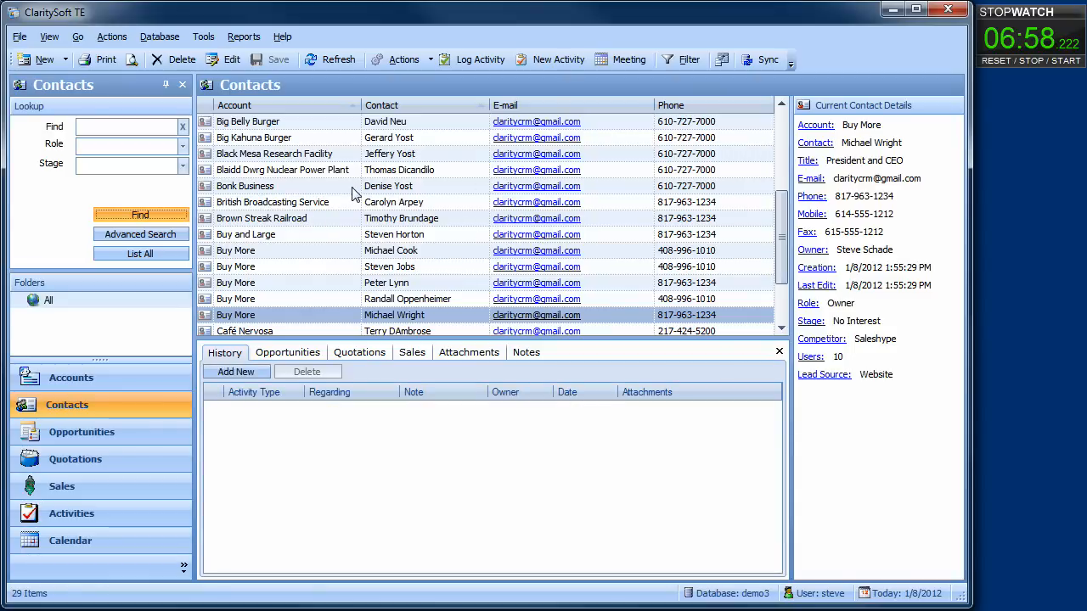
# Narrow the list further to the New Lead stage, leaving 14 contacts.
pyautogui.click(182, 167)
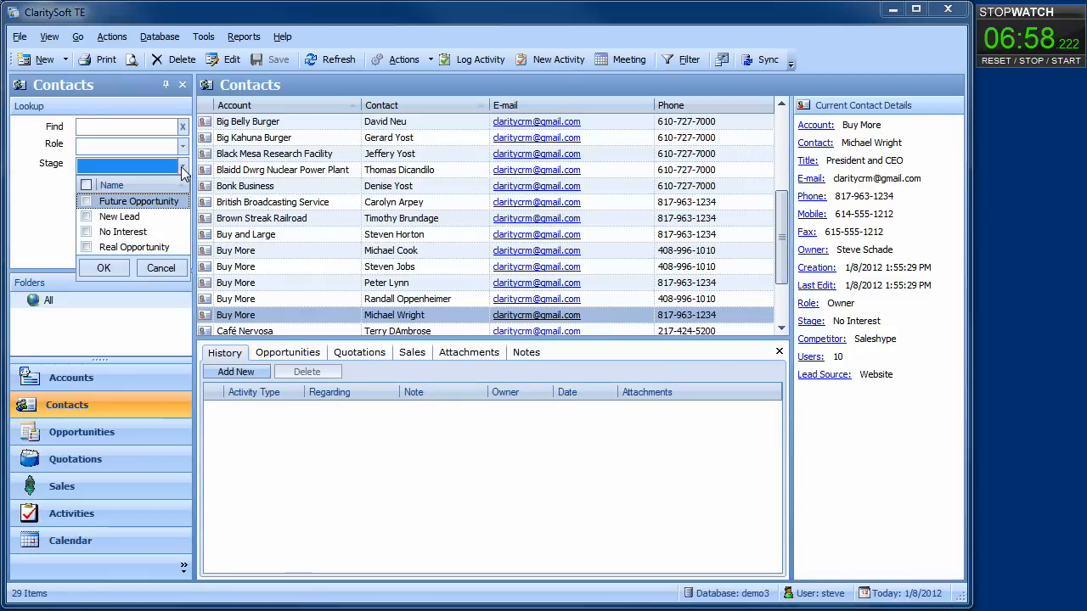
pyautogui.click(86, 216)
pyautogui.click(102, 269)
pyautogui.click(128, 217)
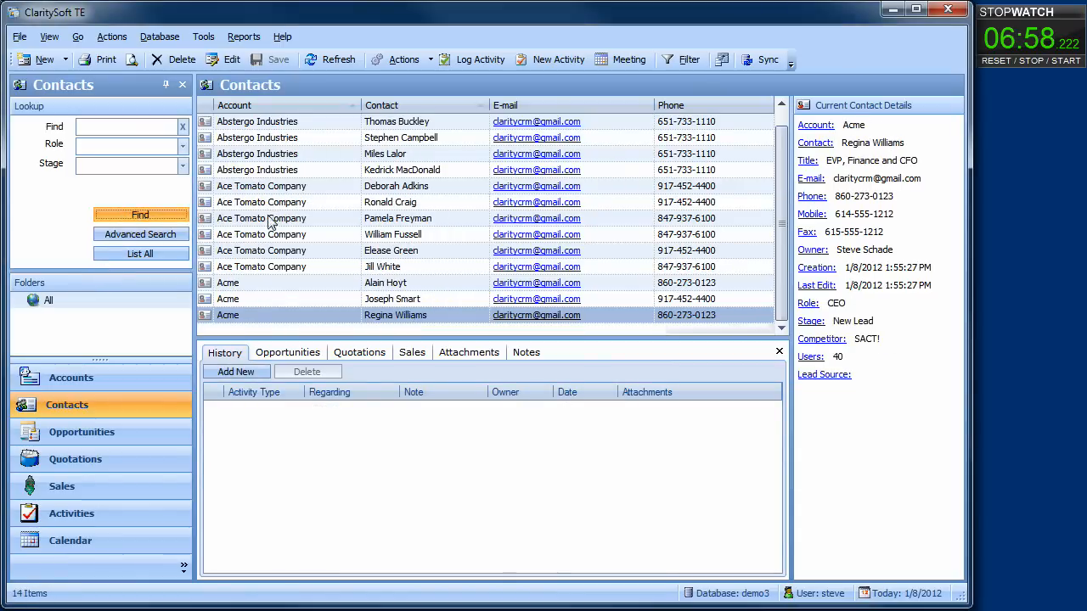
pyautogui.rightClick(288, 188)
pyautogui.click(319, 197)
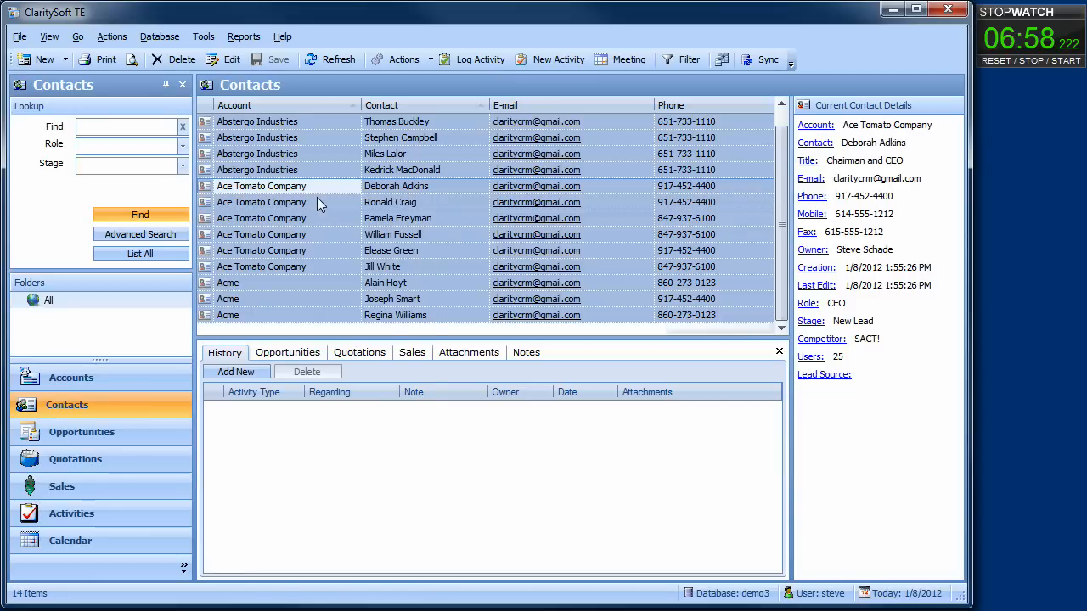
pyautogui.rightClick(316, 197)
pyautogui.click(383, 354)
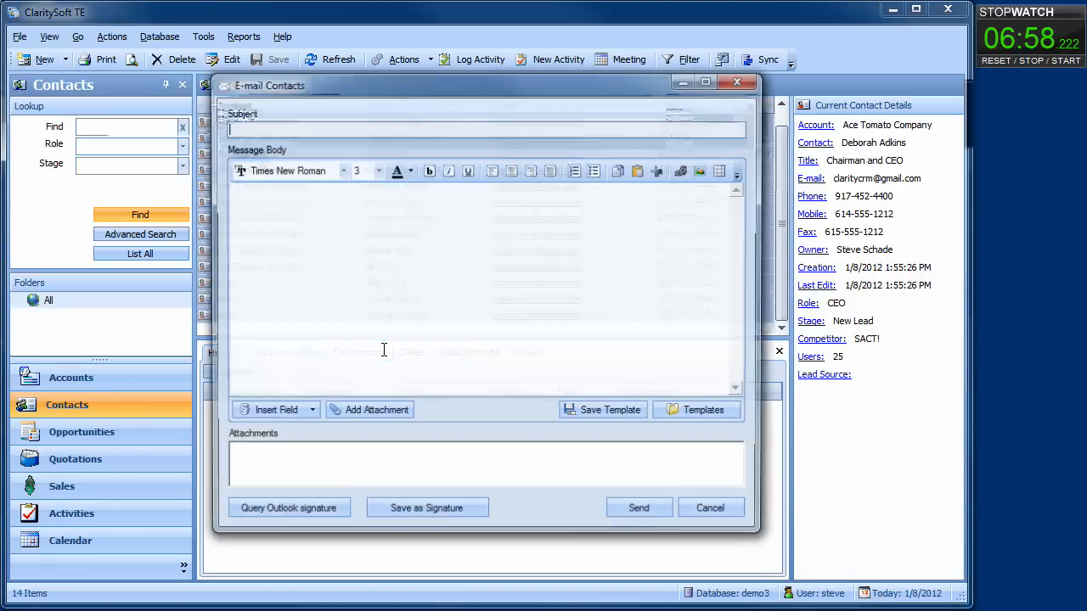
pyautogui.click(714, 513)
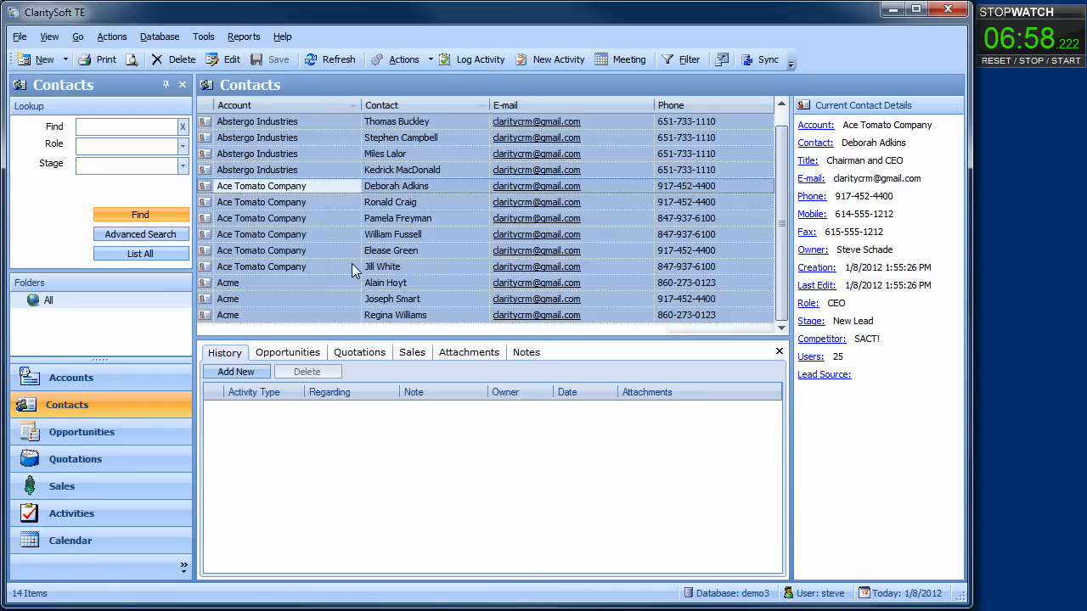
pyautogui.click(302, 236)
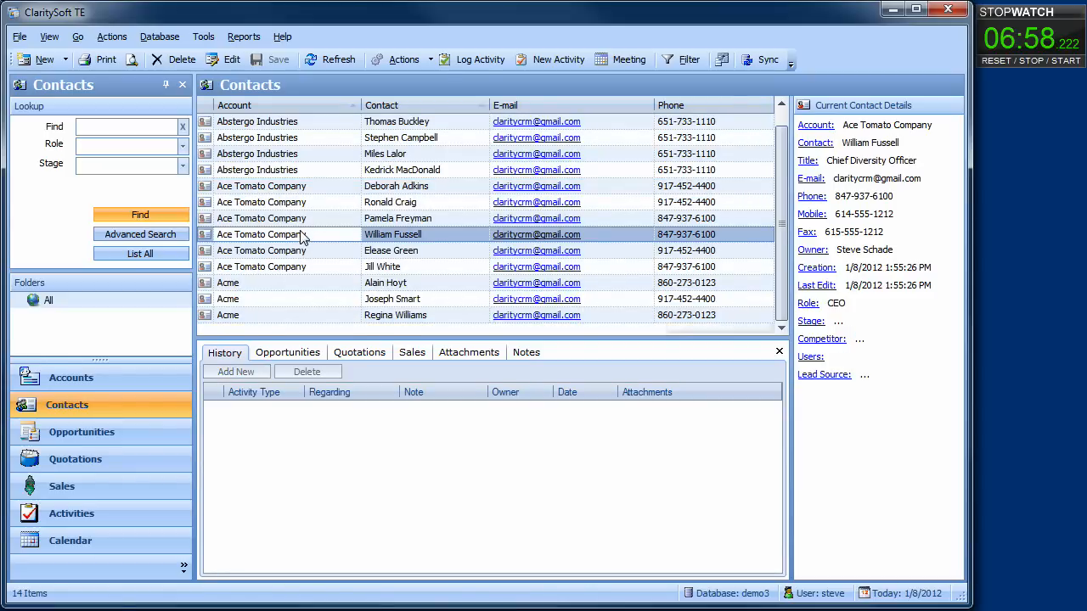